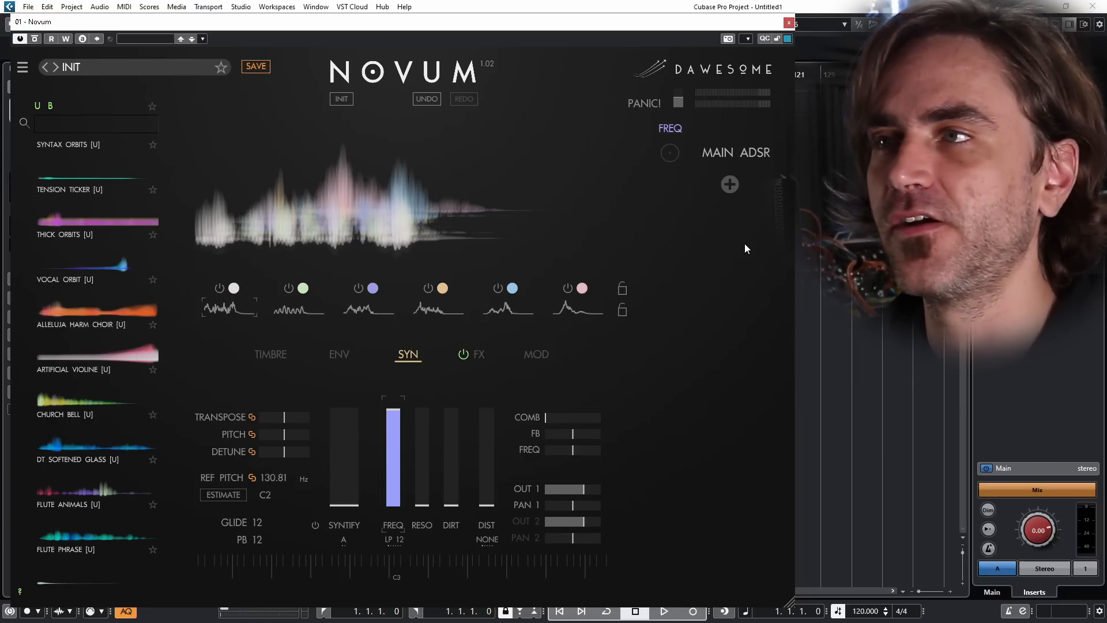
{"action": "left_click", "coordinate": [276, 357]}
{"action": "left_click", "coordinate": [409, 355]}
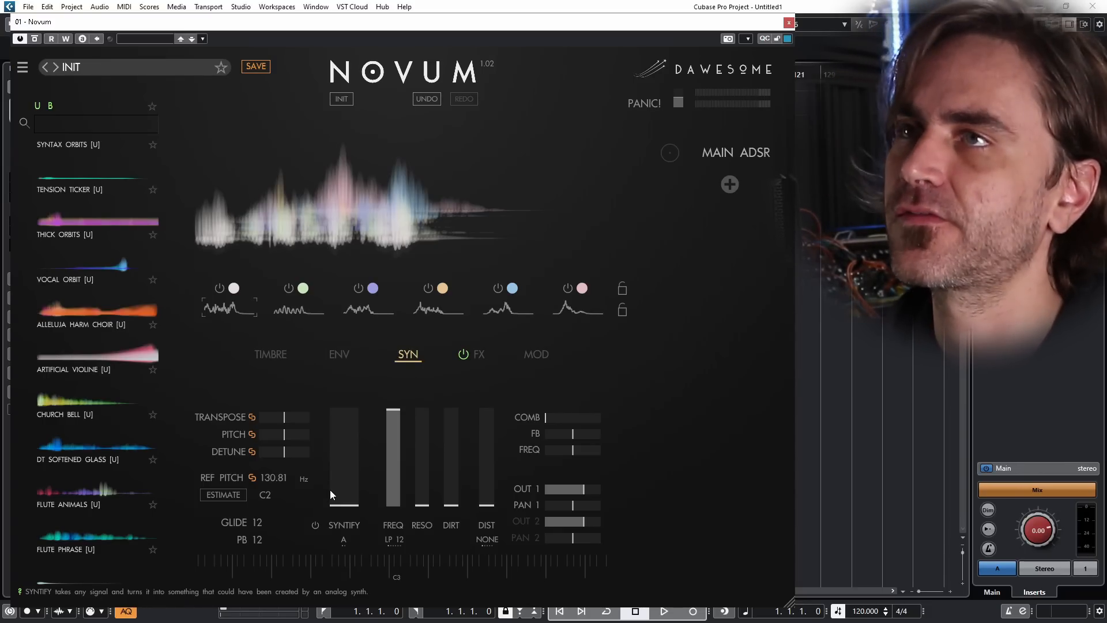
{"action": "double_click", "coordinate": [73, 68]}
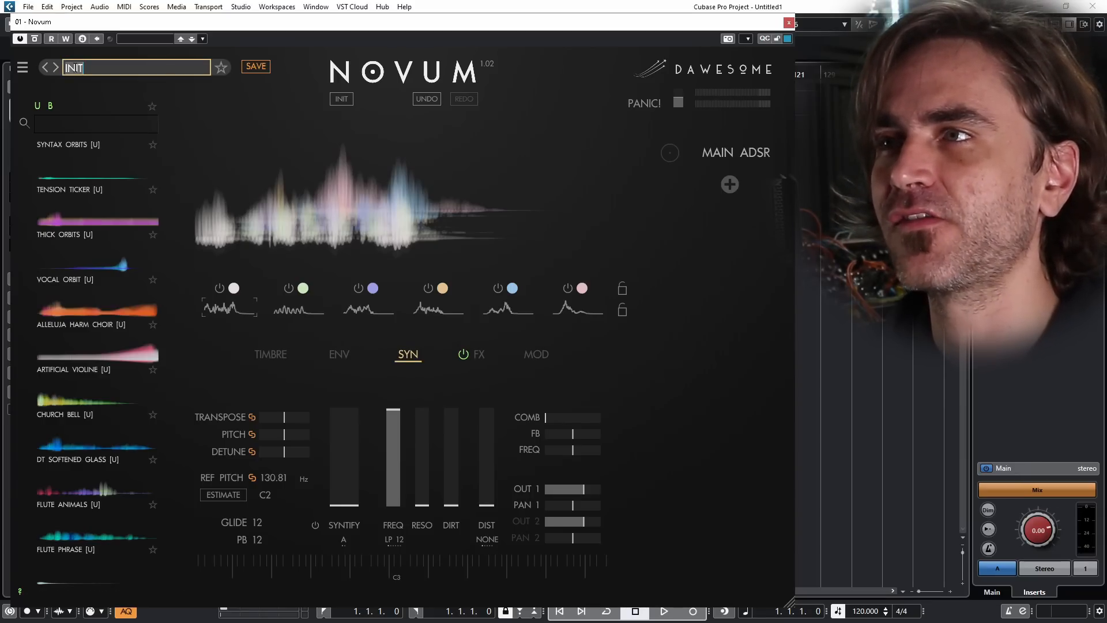
{"action": "key", "text": "Escape"}
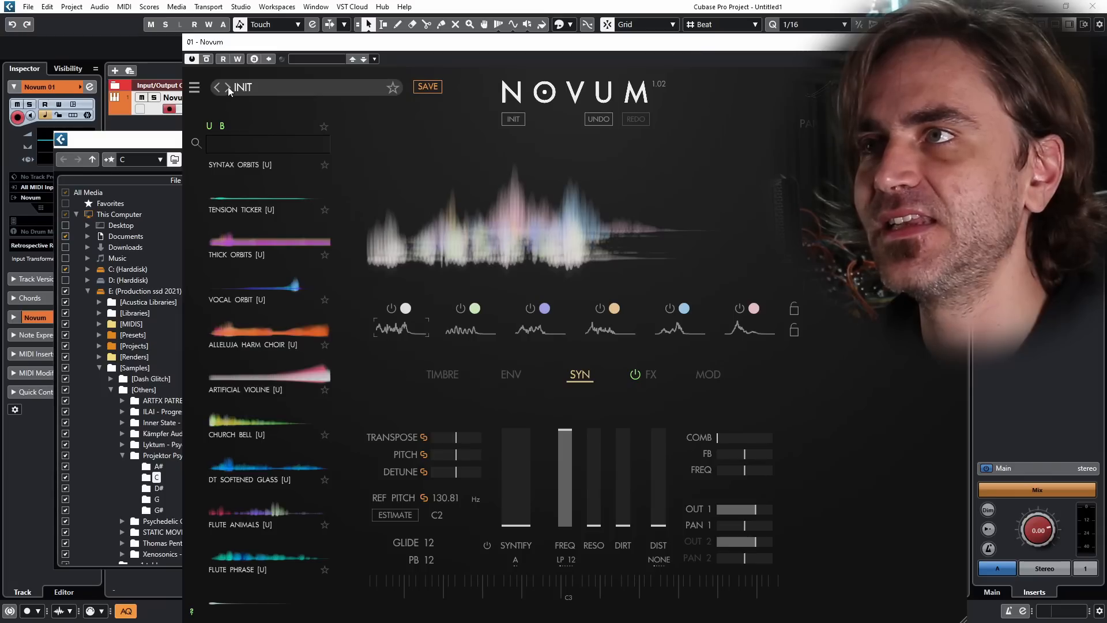
Step: Arrange the MediaBay and Novum windows side by side and load the sample Projektor Psychedelic Atmosphere 13 C into Novum's spectral display
{"action": "left_click_drag", "start_coordinate": [122, 143], "coordinate": [524, 142]}
{"action": "left_click_drag", "start_coordinate": [496, 48], "coordinate": [327, 32]}
{"action": "left_click_drag", "start_coordinate": [853, 138], "coordinate": [998, 130]}
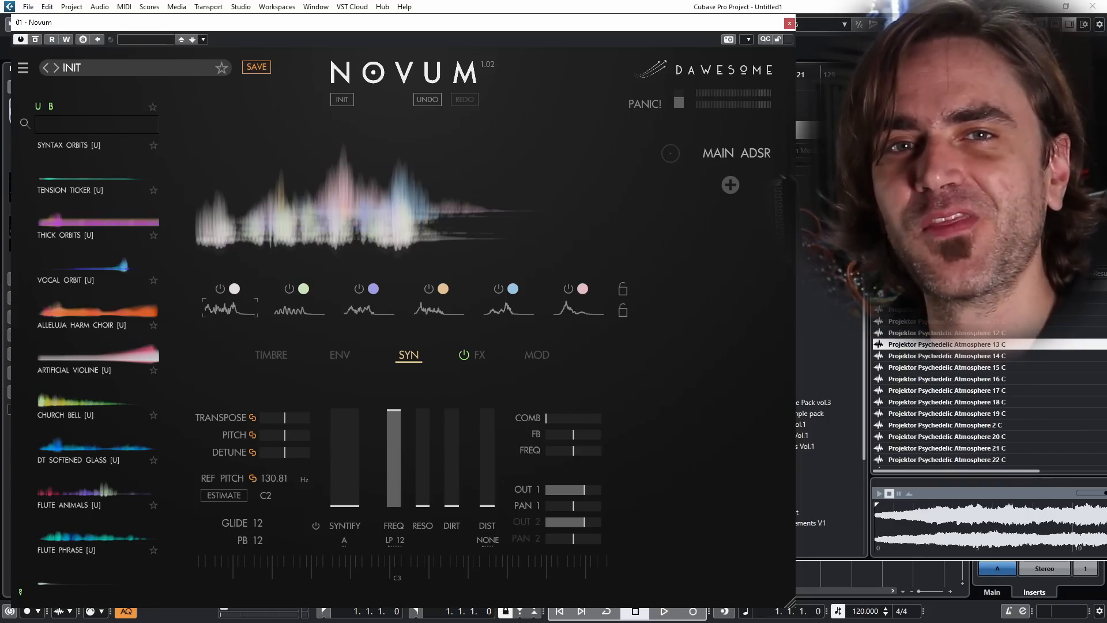
{"action": "left_click_drag", "start_coordinate": [947, 344], "coordinate": [312, 203]}
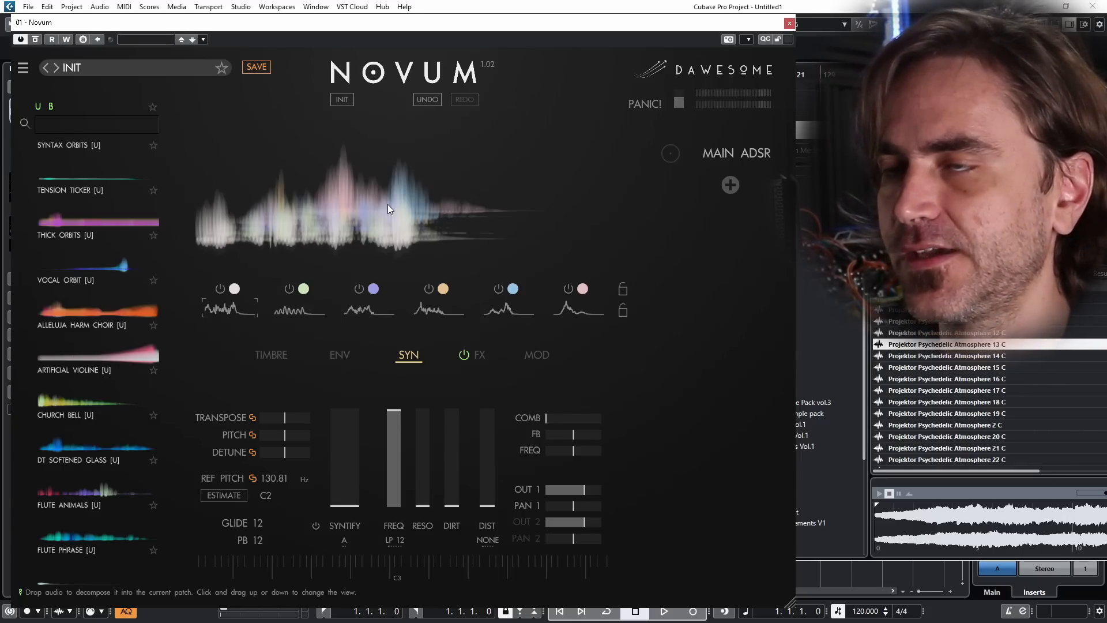
Step: Set the filter mode to LP 24
{"action": "left_click_drag", "start_coordinate": [393, 449], "coordinate": [385, 389]}
{"action": "left_click", "coordinate": [394, 540]}
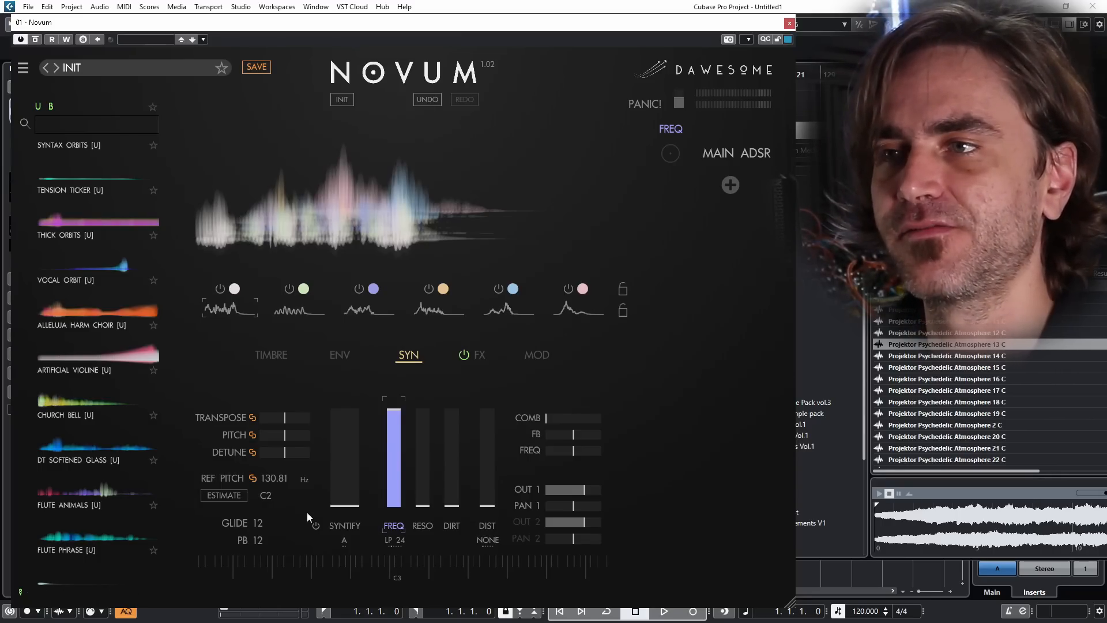
{"action": "left_click", "coordinate": [391, 540]}
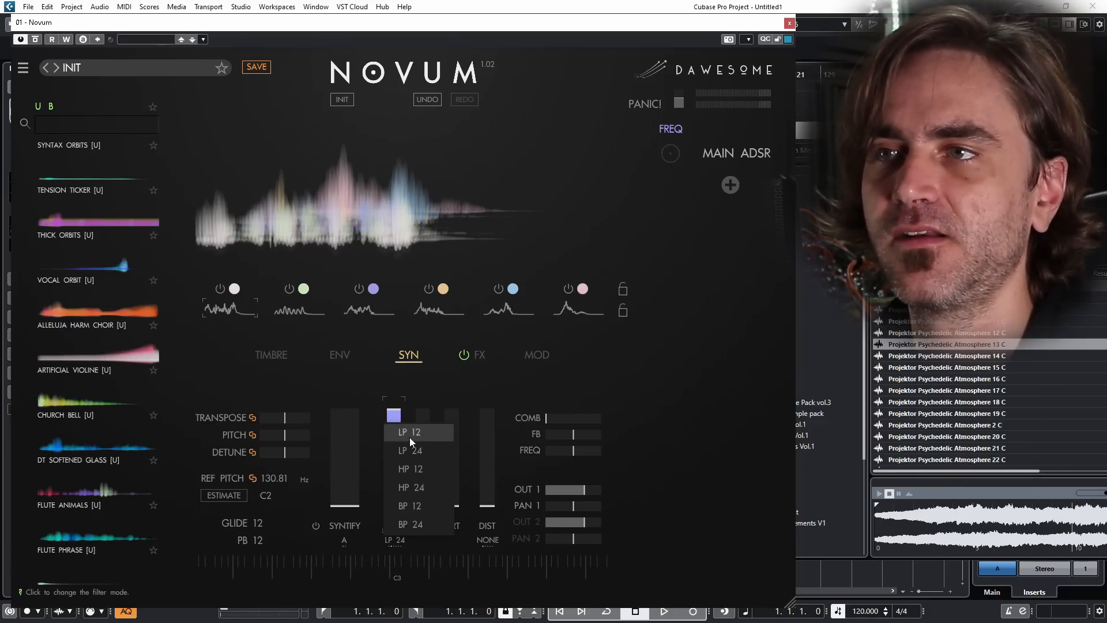
{"action": "left_click", "coordinate": [306, 540]}
{"action": "left_click", "coordinate": [280, 538]}
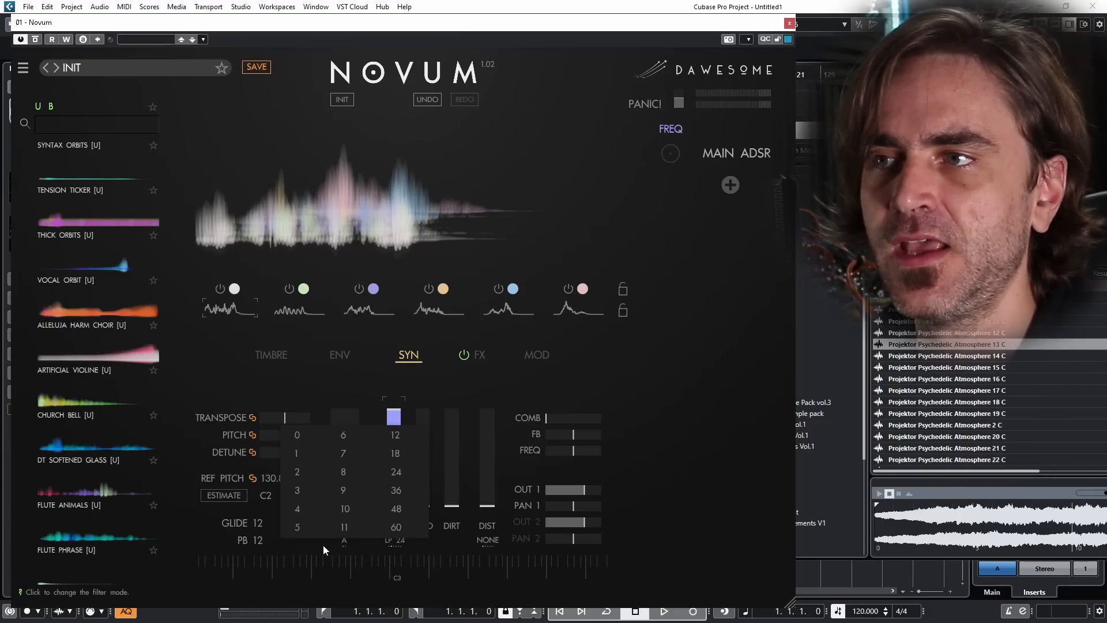
{"action": "left_click", "coordinate": [366, 552]}
{"action": "left_click", "coordinate": [344, 540]}
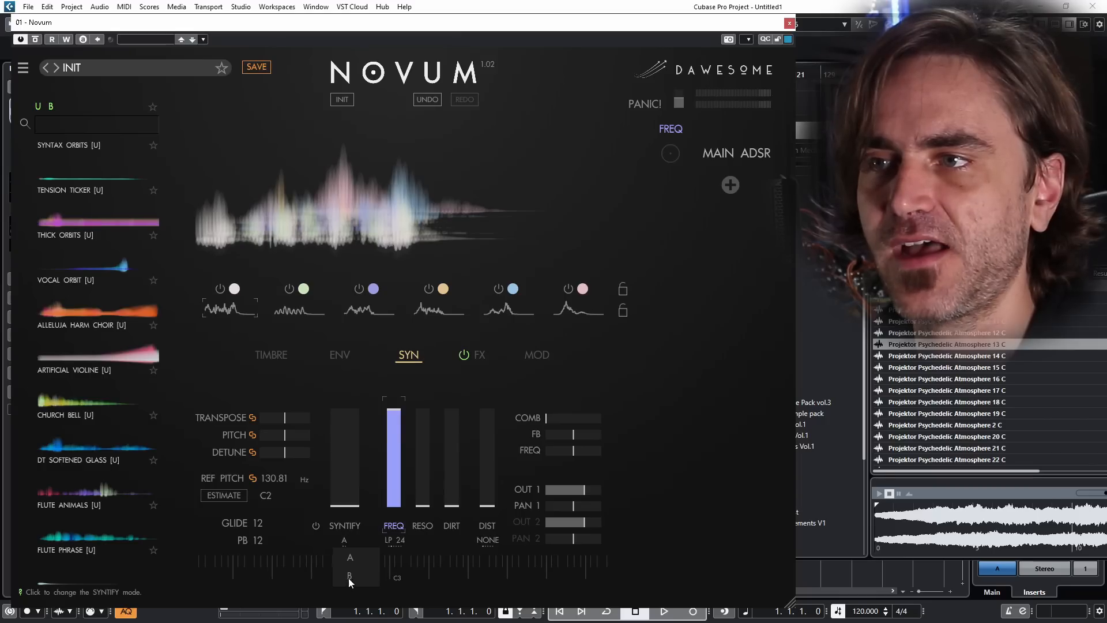
{"action": "left_click", "coordinate": [351, 527]}
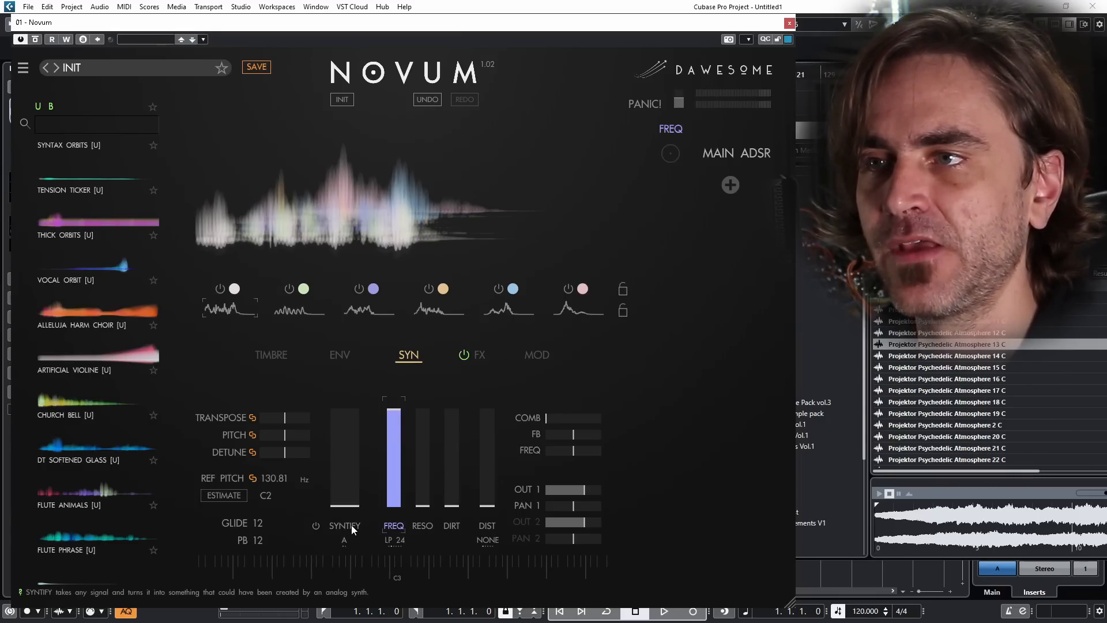
{"action": "left_click", "coordinate": [316, 527]}
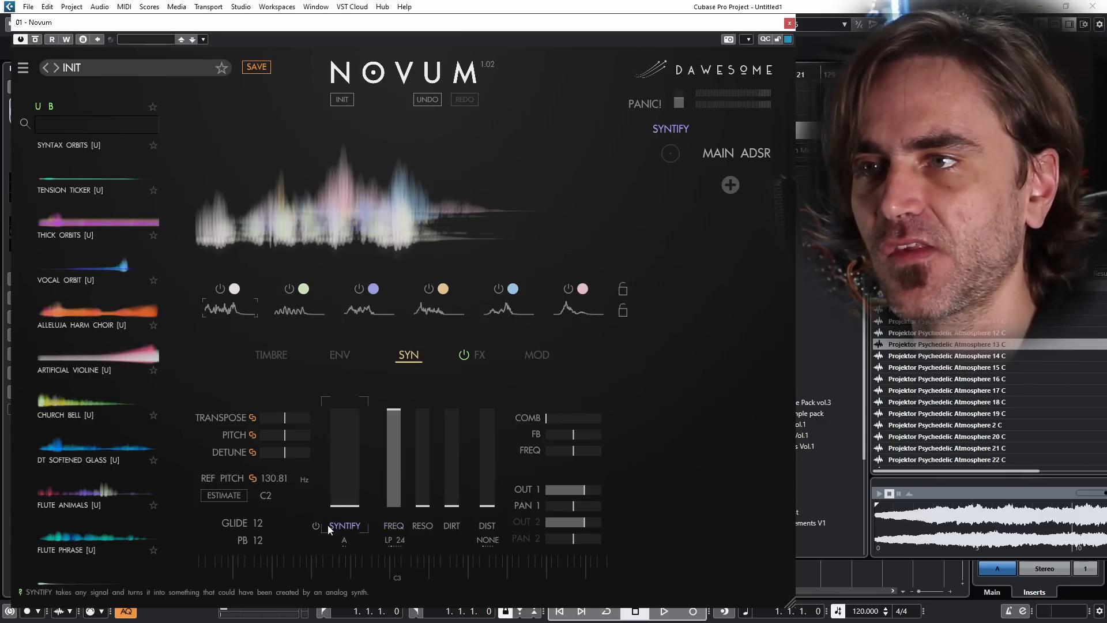
{"action": "left_click", "coordinate": [304, 551]}
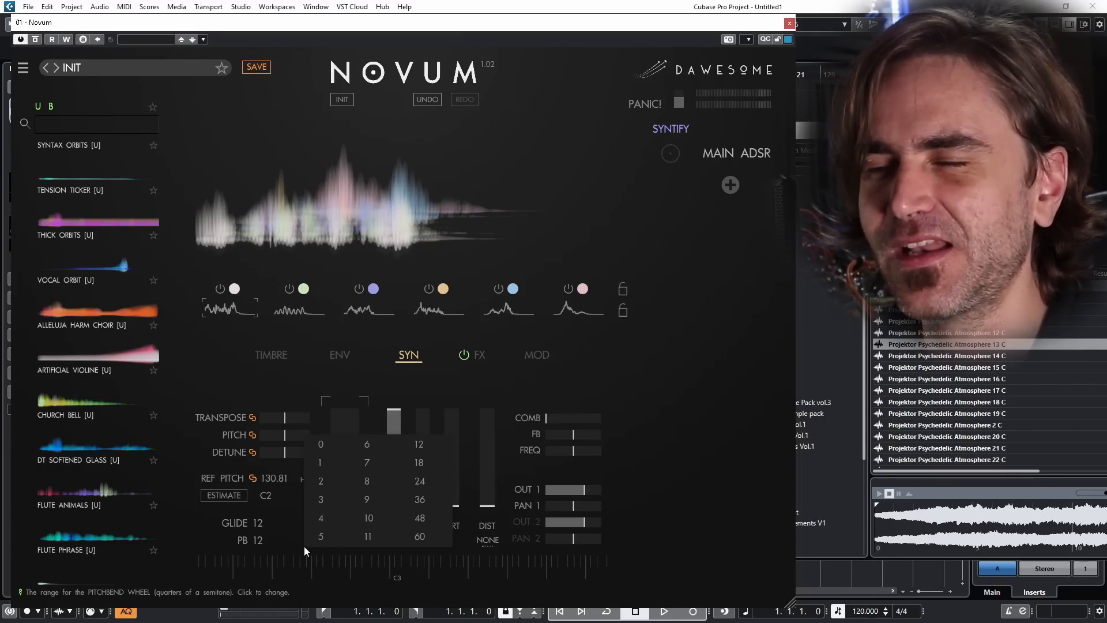
{"action": "left_click", "coordinate": [287, 516]}
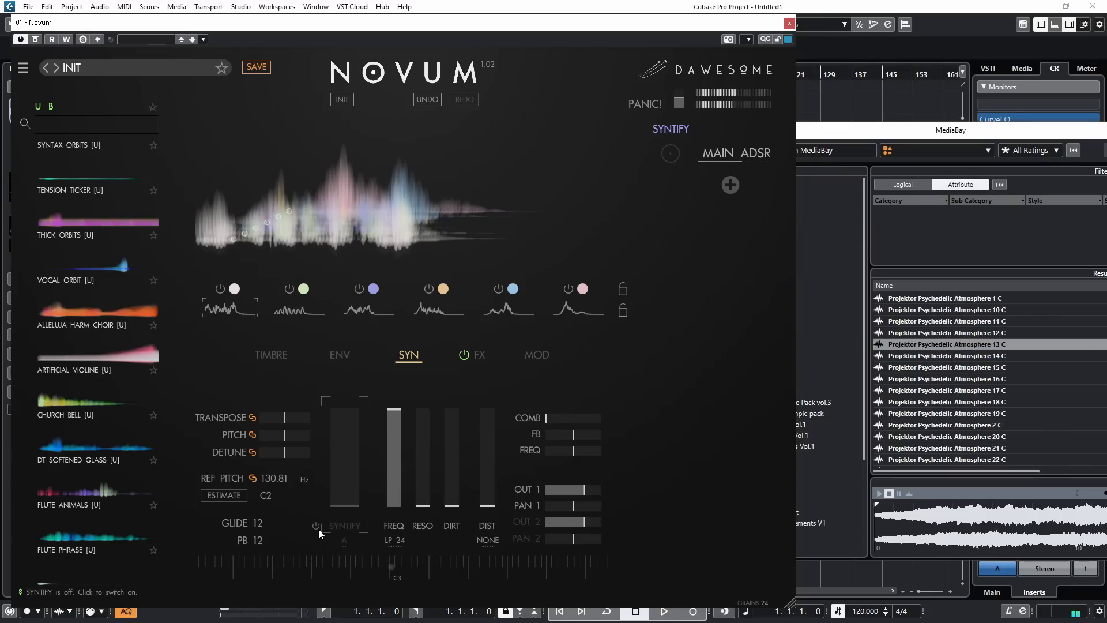
Step: Switch Syntify on, raise its amount to roughly 70 percent, and set its mode to B
{"action": "left_click", "coordinate": [317, 527]}
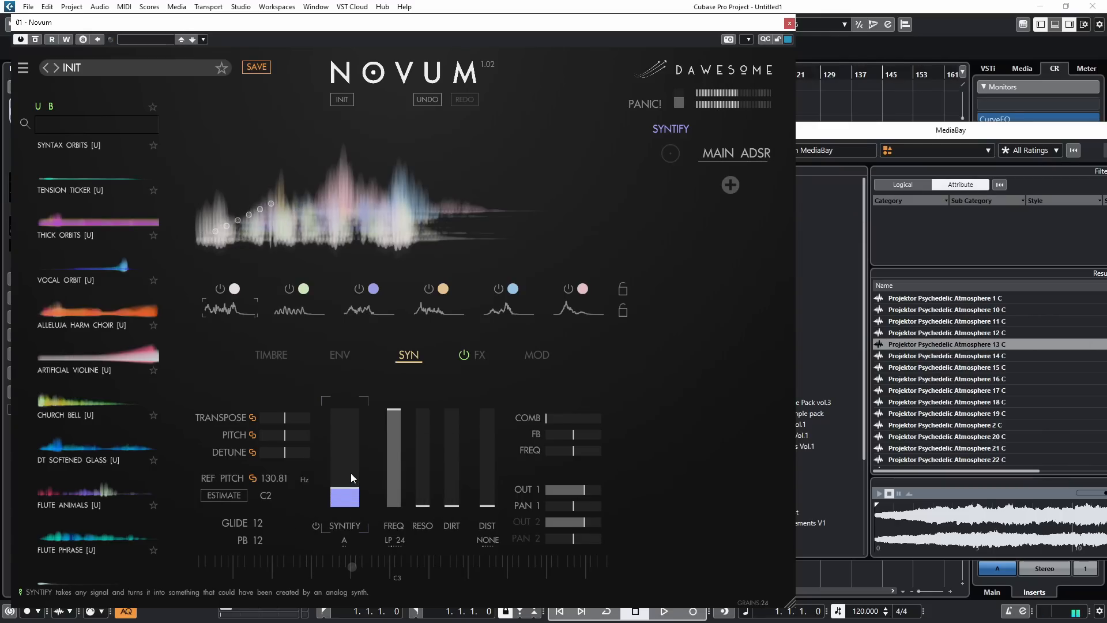
{"action": "left_click_drag", "start_coordinate": [354, 475], "coordinate": [352, 455]}
{"action": "left_click", "coordinate": [344, 540]}
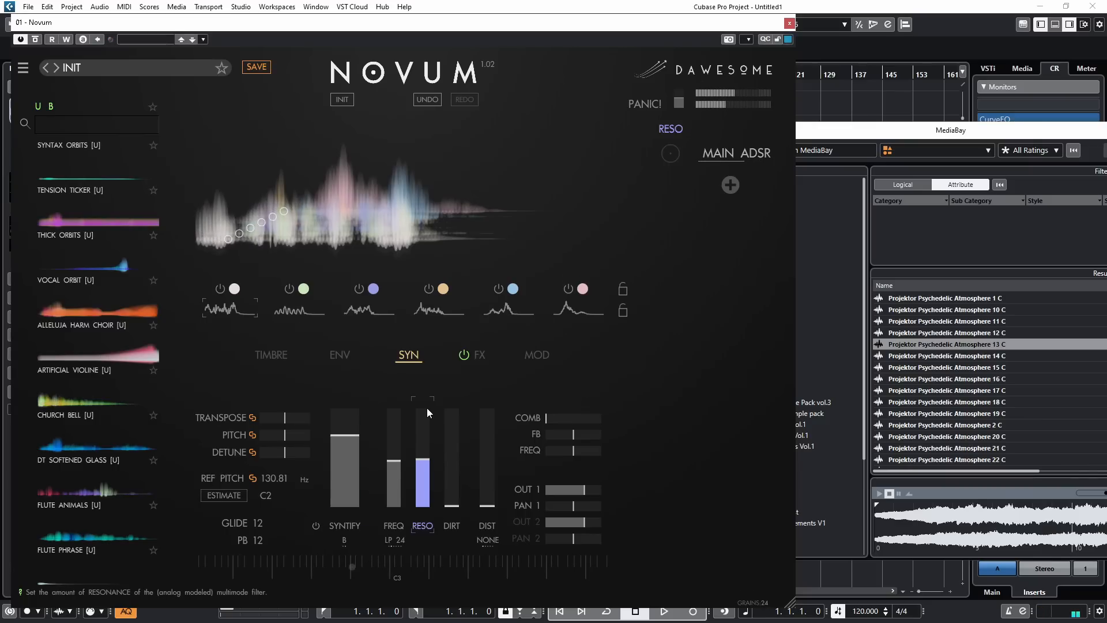
Step: Balance the tone by raising resonance, transpose and the Syntify amount, and set the filter cutoff to about 4249
{"action": "left_click_drag", "start_coordinate": [427, 407], "coordinate": [427, 386]}
{"action": "left_click_drag", "start_coordinate": [394, 465], "coordinate": [347, 472]}
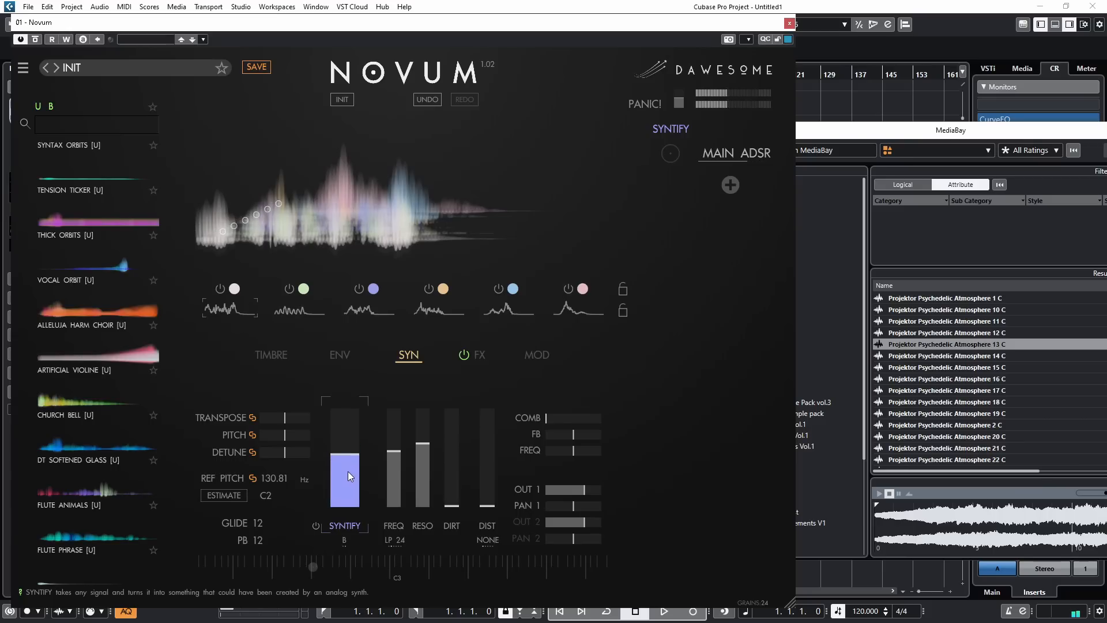
{"action": "left_click_drag", "start_coordinate": [288, 418], "coordinate": [316, 417]}
{"action": "left_click_drag", "start_coordinate": [355, 463], "coordinate": [386, 440]}
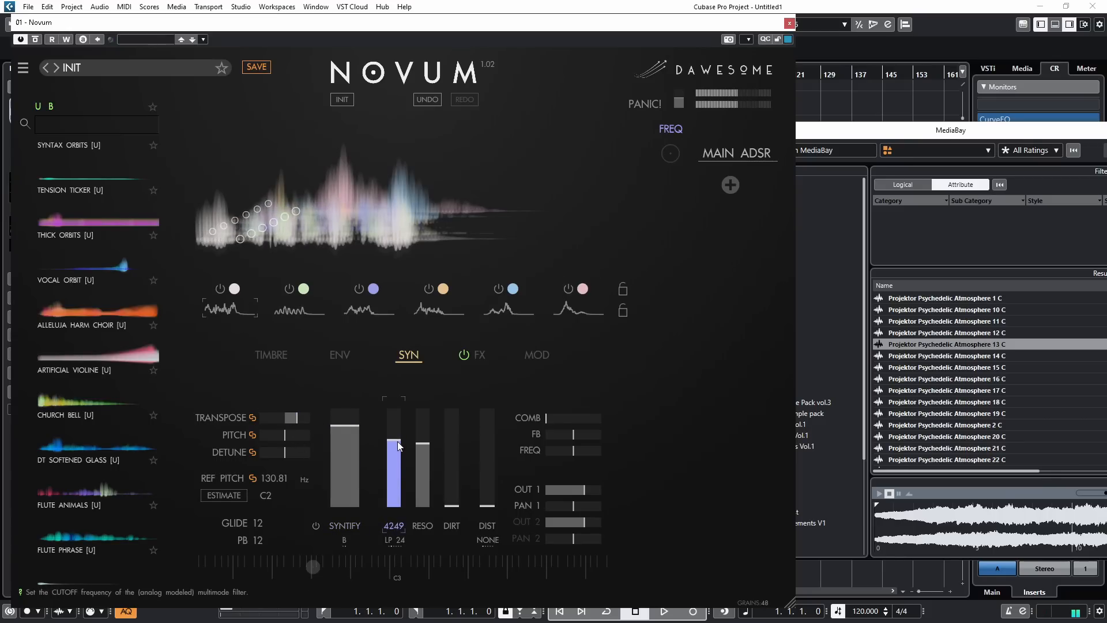
Step: Raise Dirt to slightly above half and add about 30 percent distortion in Noisy mode
{"action": "left_click_drag", "start_coordinate": [448, 464], "coordinate": [452, 386]}
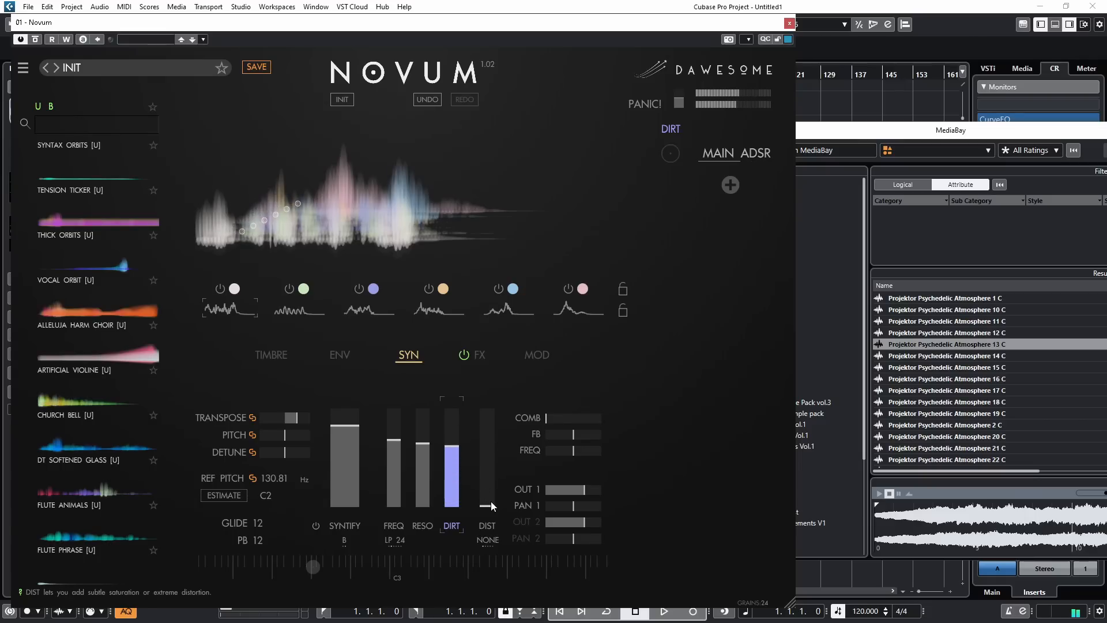
{"action": "left_click_drag", "start_coordinate": [490, 500], "coordinate": [493, 461]}
{"action": "left_click", "coordinate": [485, 538]}
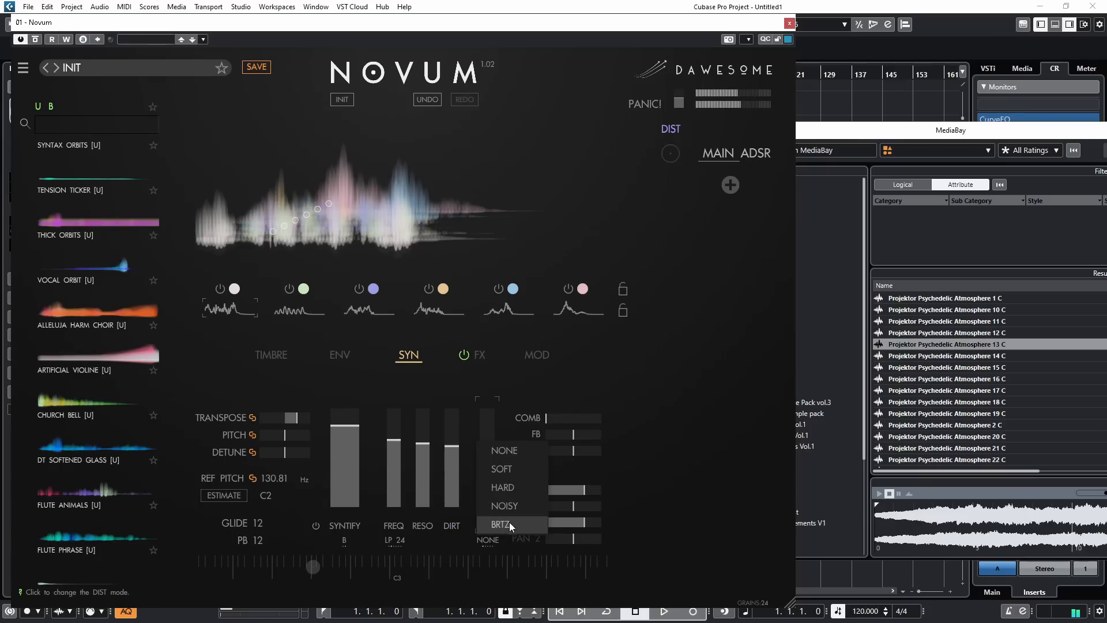
{"action": "left_click", "coordinate": [505, 506]}
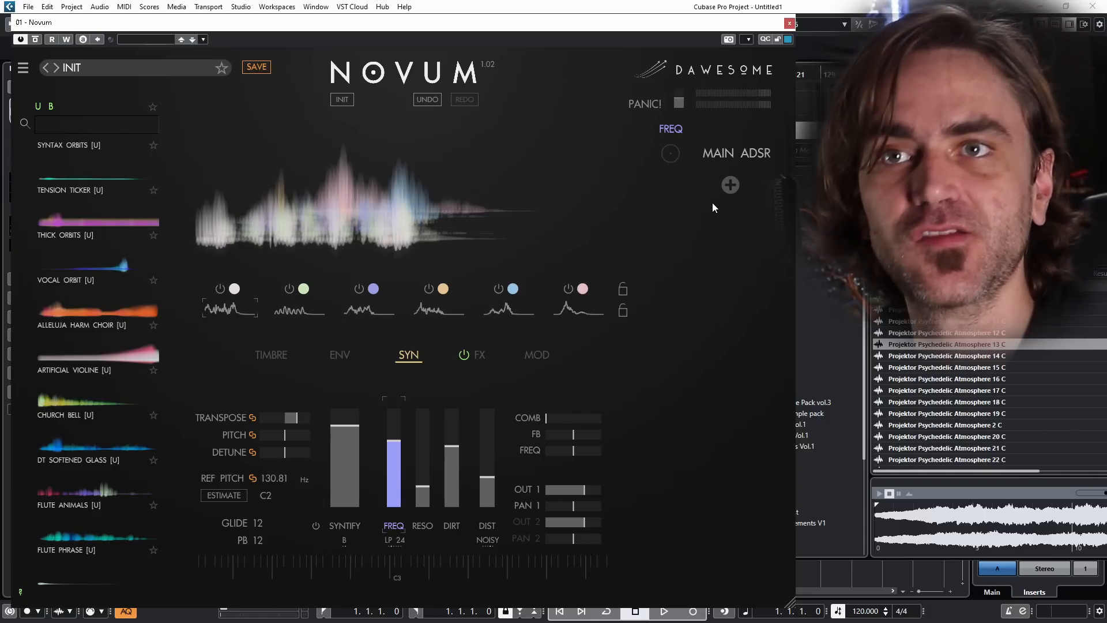
Step: Preview the original Projektor Psychedelic Atmosphere 13 C sample in MediaBay, stop it, and return to the Novum window
{"action": "left_click", "coordinate": [878, 491]}
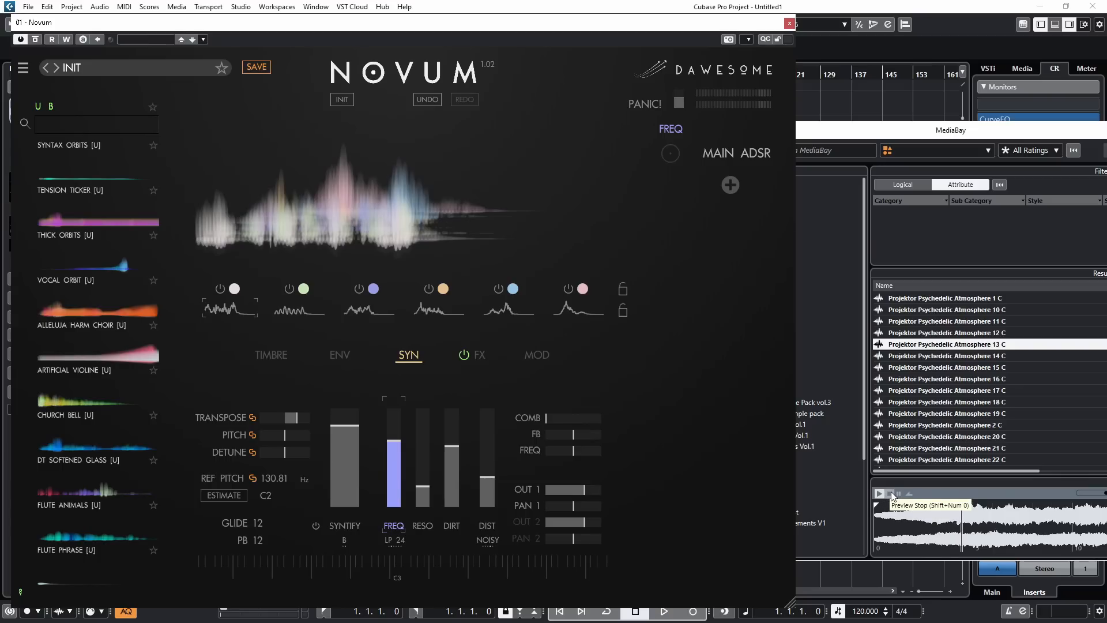
{"action": "left_click", "coordinate": [890, 493]}
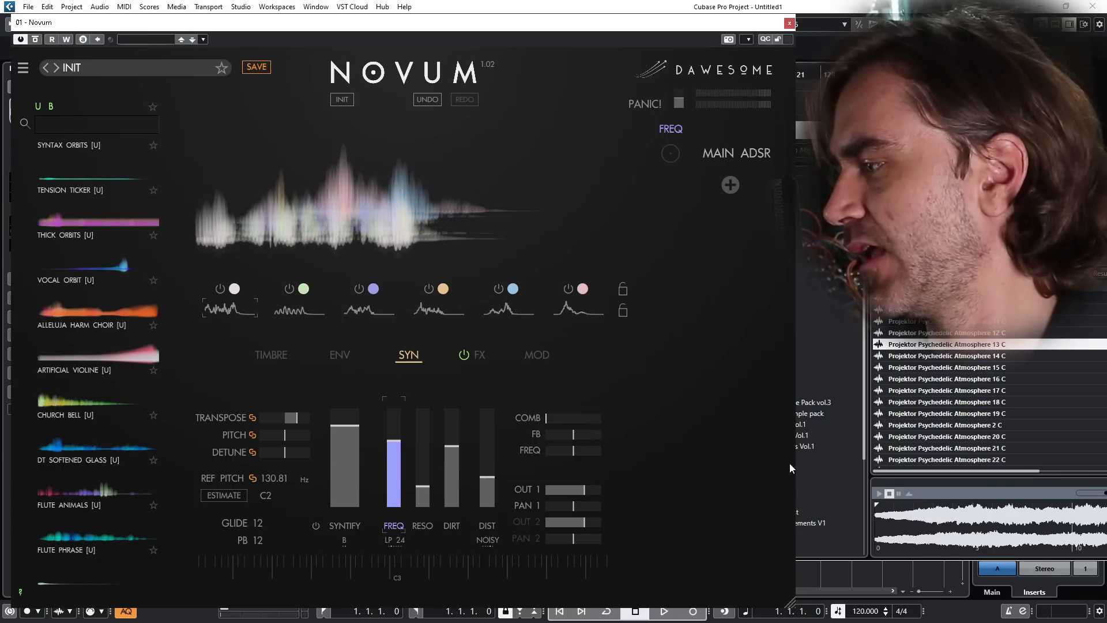
{"action": "left_click", "coordinate": [465, 20]}
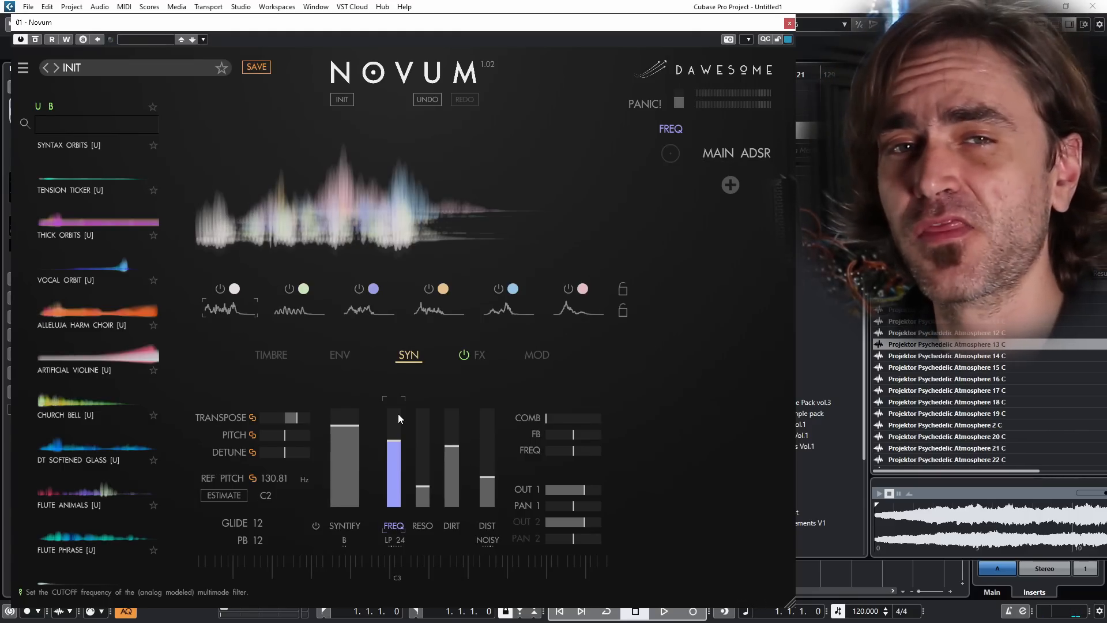
Step: Add an ADSR modulator to the patch and open its envelope settings
{"action": "left_click", "coordinate": [730, 185]}
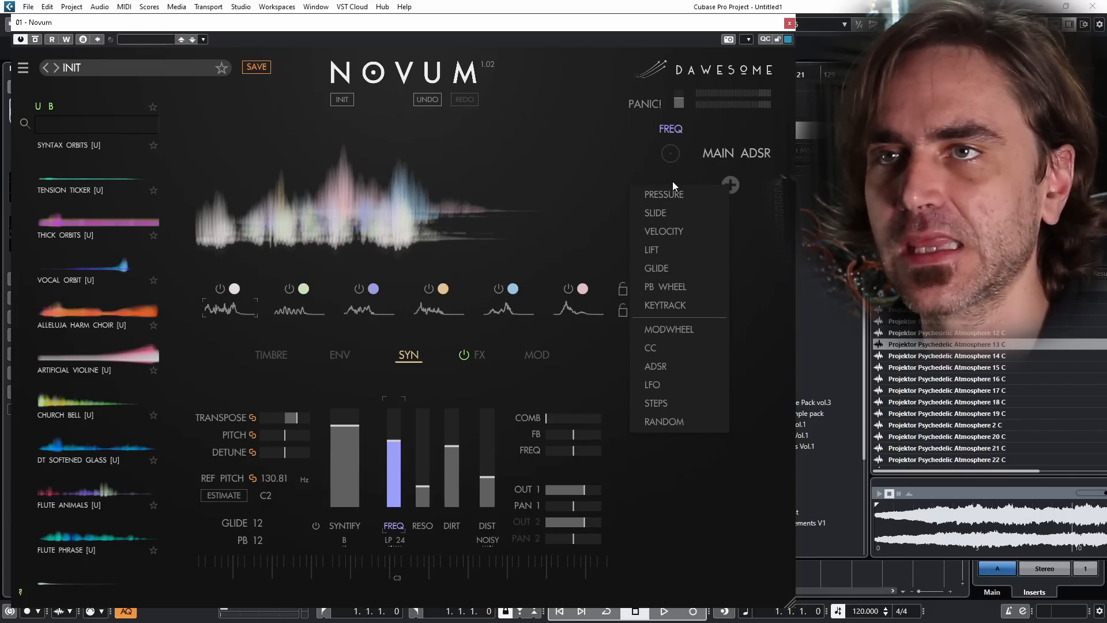
{"action": "left_click", "coordinate": [666, 367]}
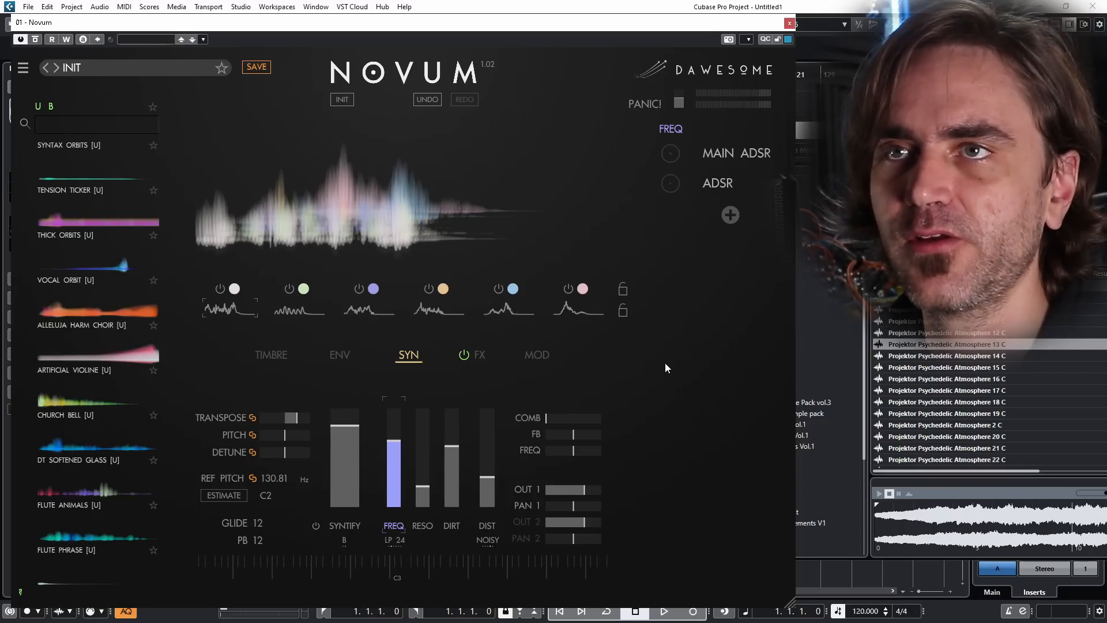
{"action": "left_click", "coordinate": [715, 186]}
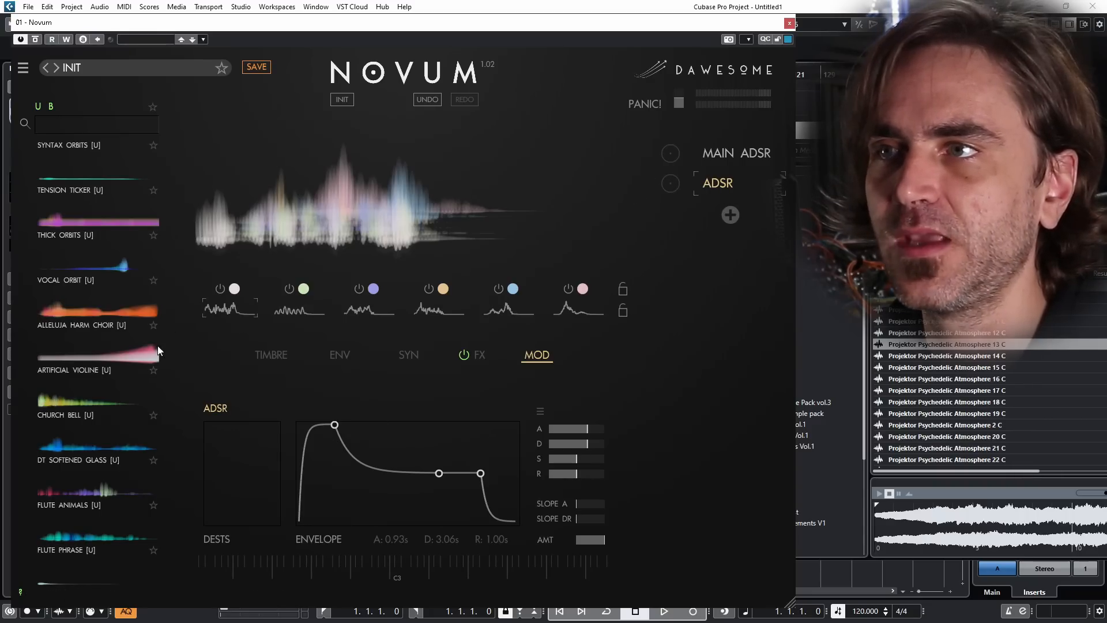
Step: Assign the new ADSR to the filter cutoff with a positive modulation amount of about a quarter
{"action": "left_click", "coordinate": [275, 351]}
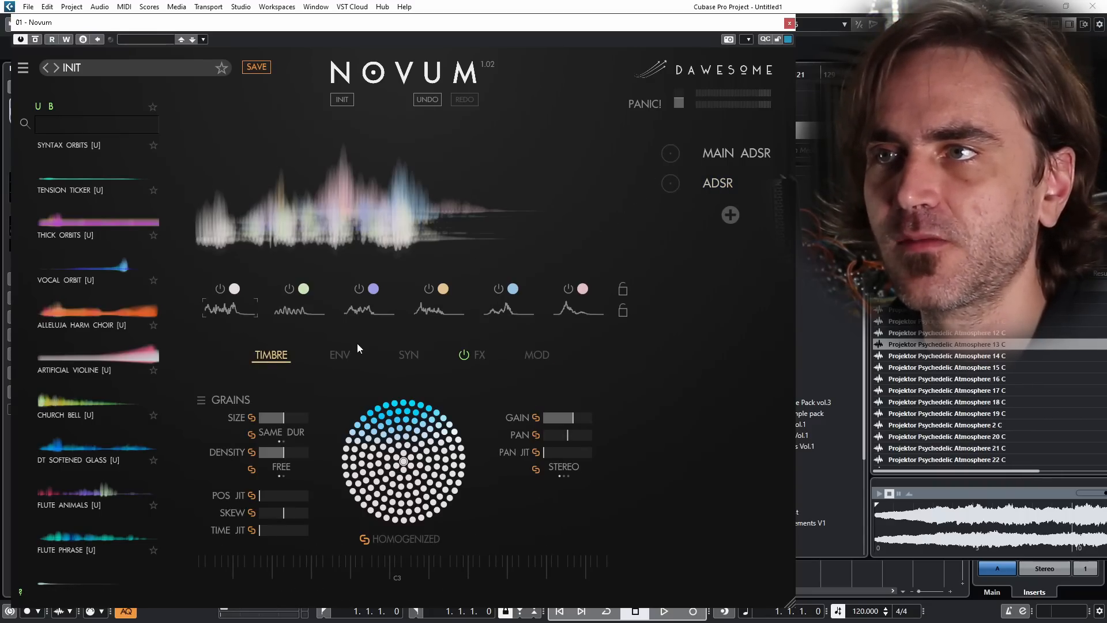
{"action": "left_click", "coordinate": [352, 349]}
{"action": "left_click", "coordinate": [404, 355]}
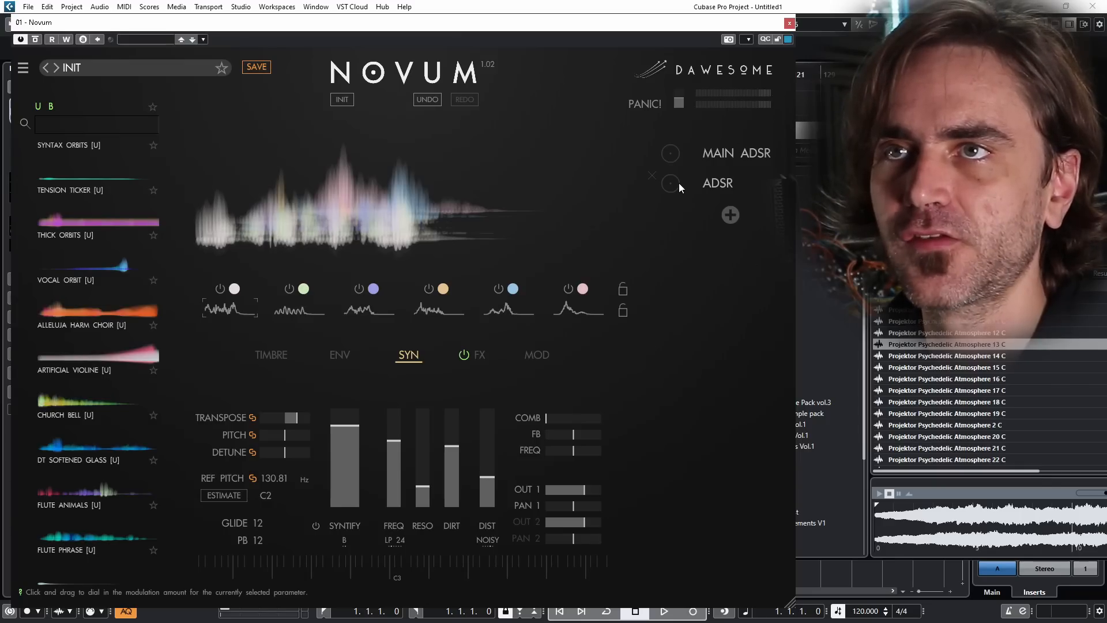
{"action": "left_click", "coordinate": [701, 175]}
{"action": "left_click", "coordinate": [402, 357]}
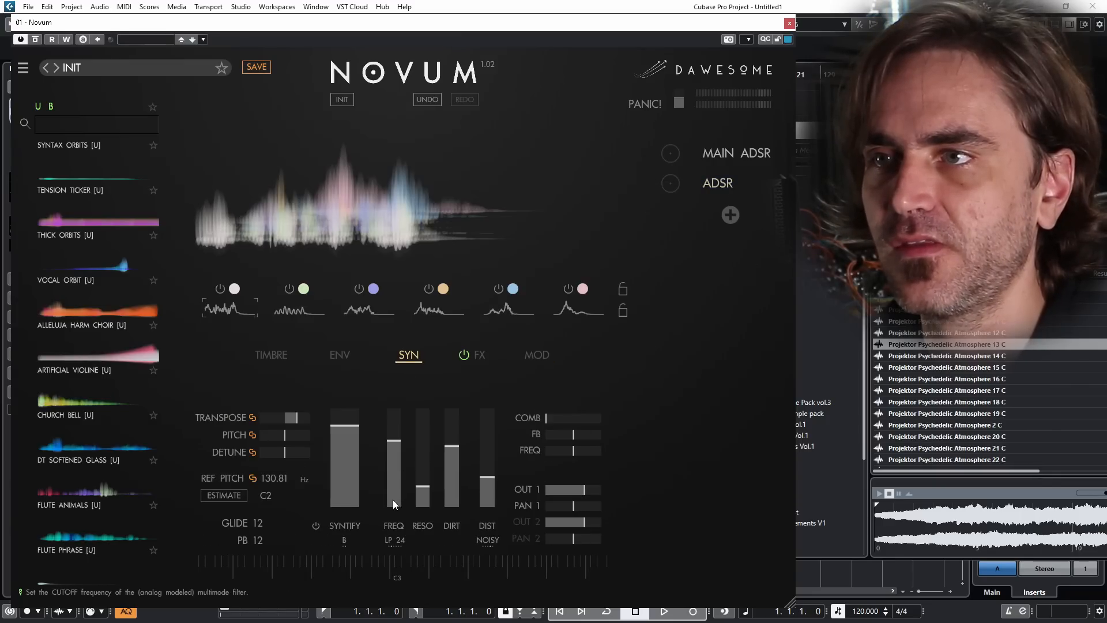
{"action": "left_click", "coordinate": [399, 468]}
{"action": "left_click_drag", "start_coordinate": [683, 175], "coordinate": [693, 172]}
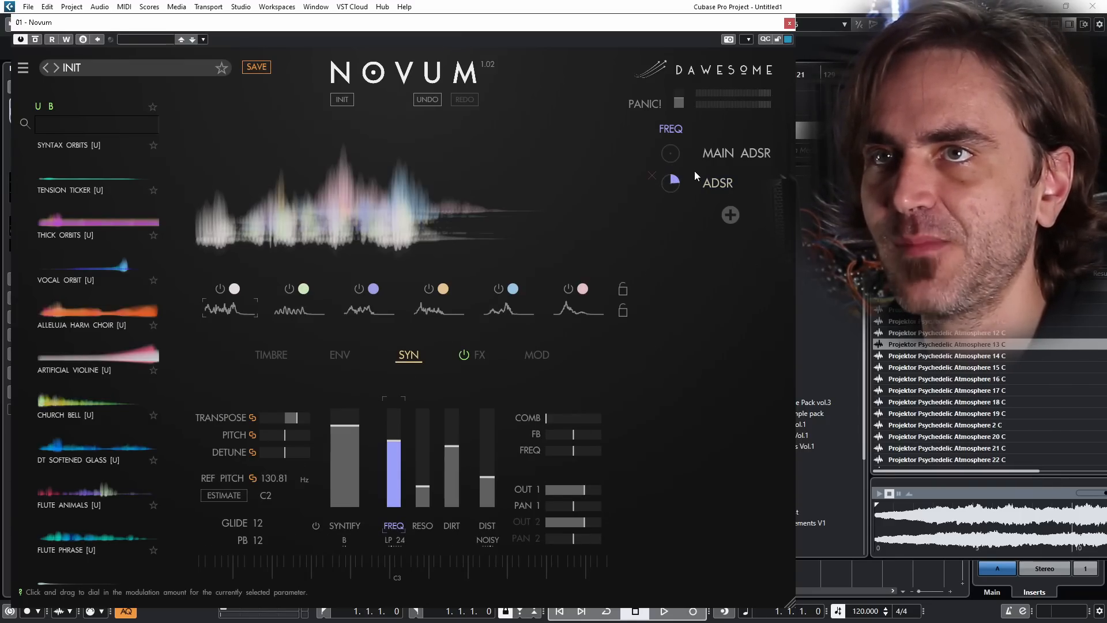
Step: Shape the new ADSR envelope with an attack of 1.23 s, a low sustain, and the default release of 1.00 s
{"action": "left_click", "coordinate": [723, 181]}
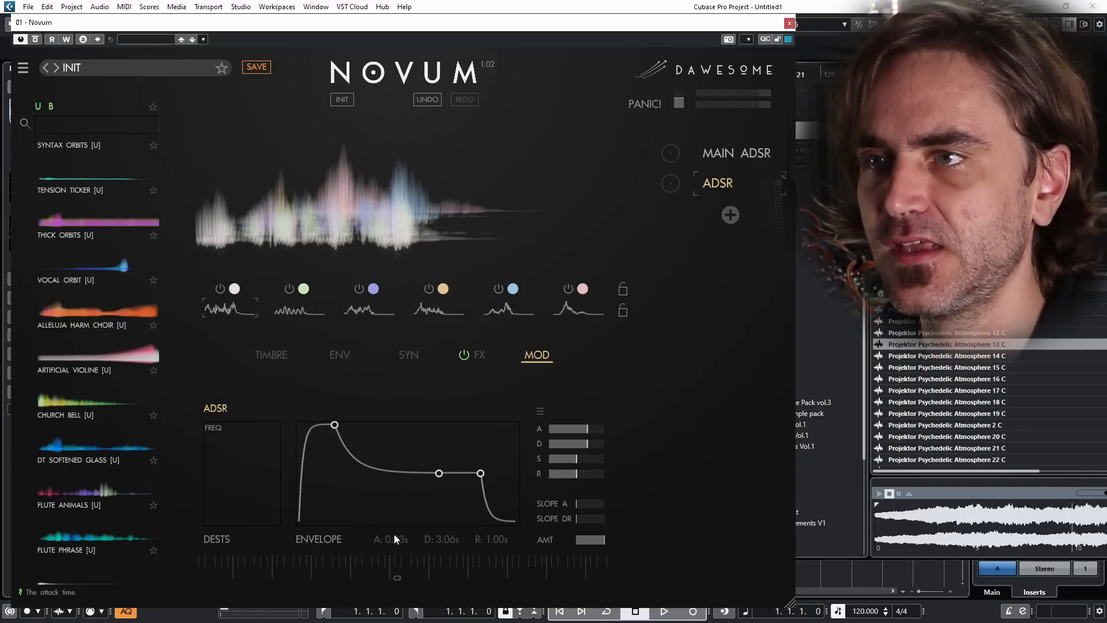
{"action": "left_click_drag", "start_coordinate": [334, 424], "coordinate": [366, 425]}
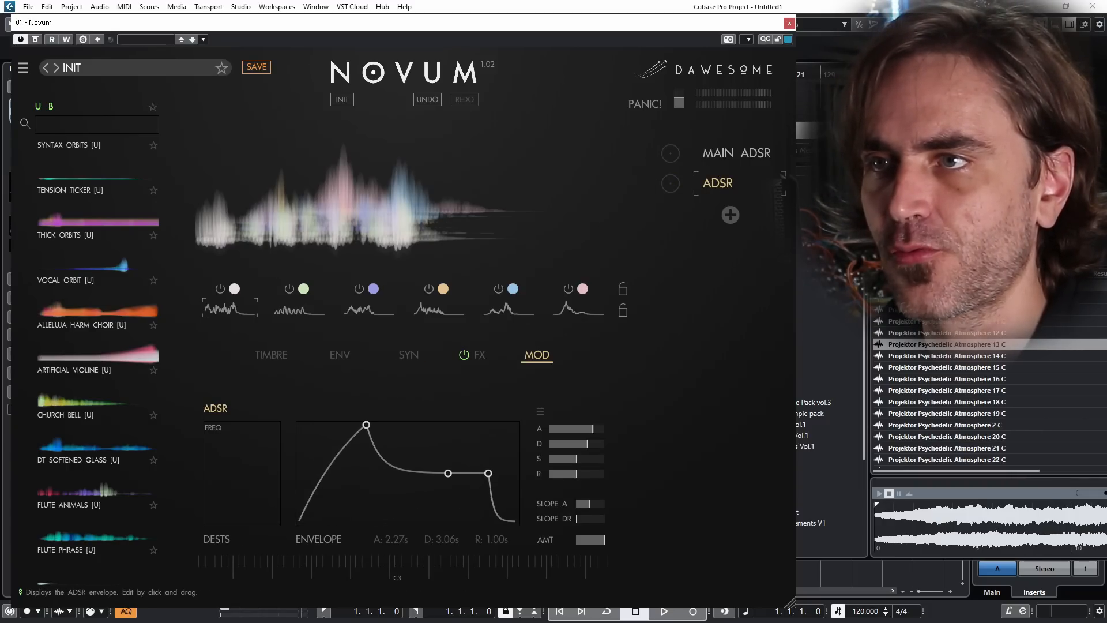
{"action": "left_click_drag", "start_coordinate": [488, 473], "coordinate": [455, 504]}
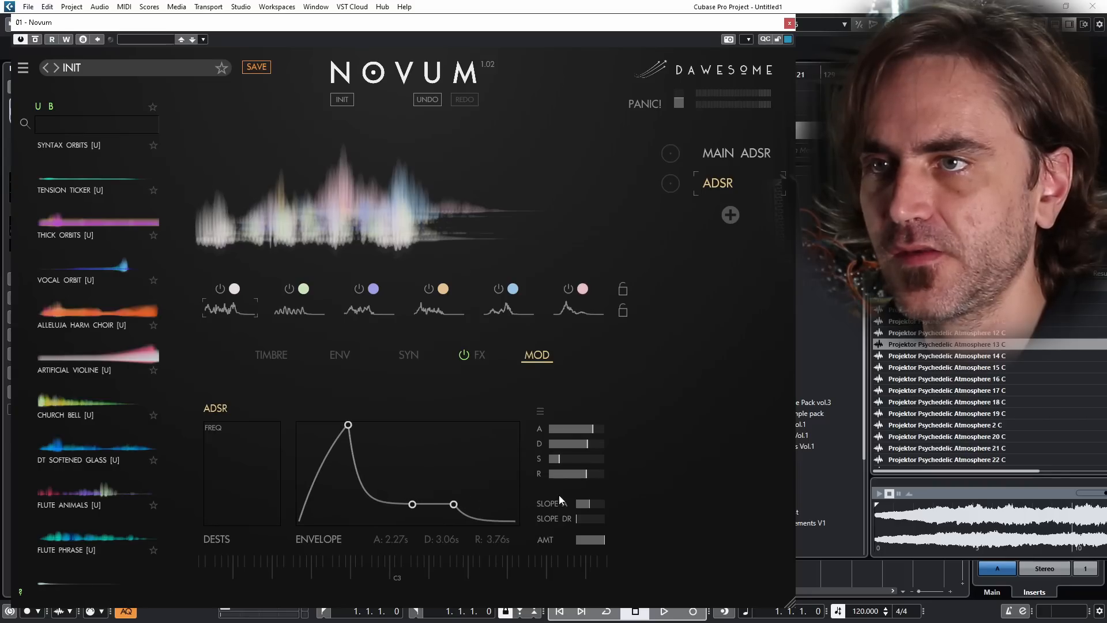
{"action": "double_click", "coordinate": [558, 475]}
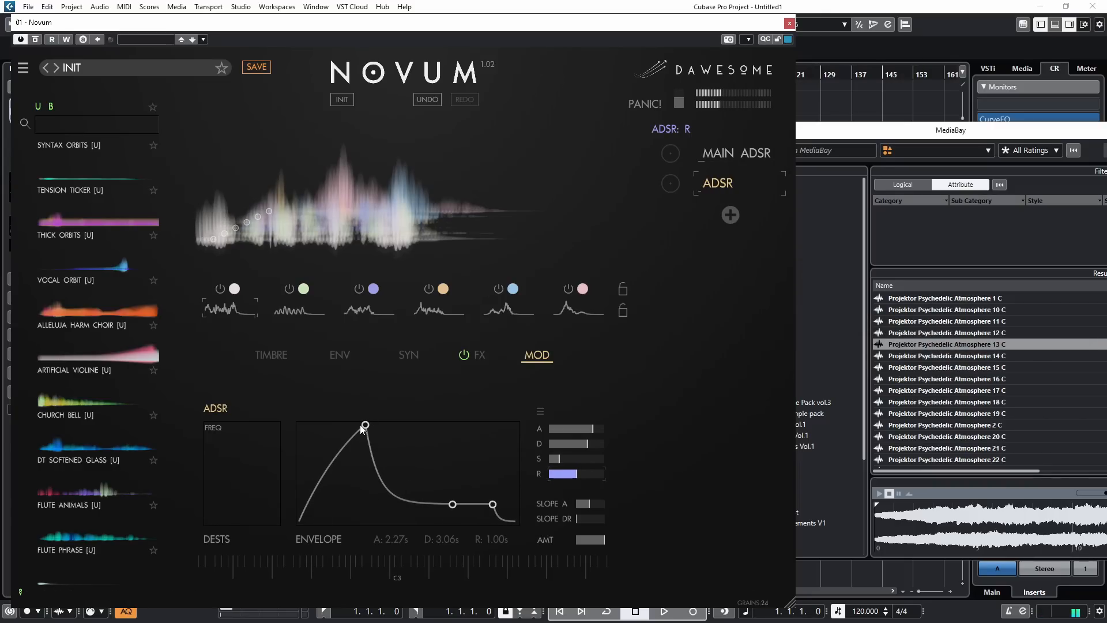
{"action": "left_click_drag", "start_coordinate": [366, 424], "coordinate": [343, 425]}
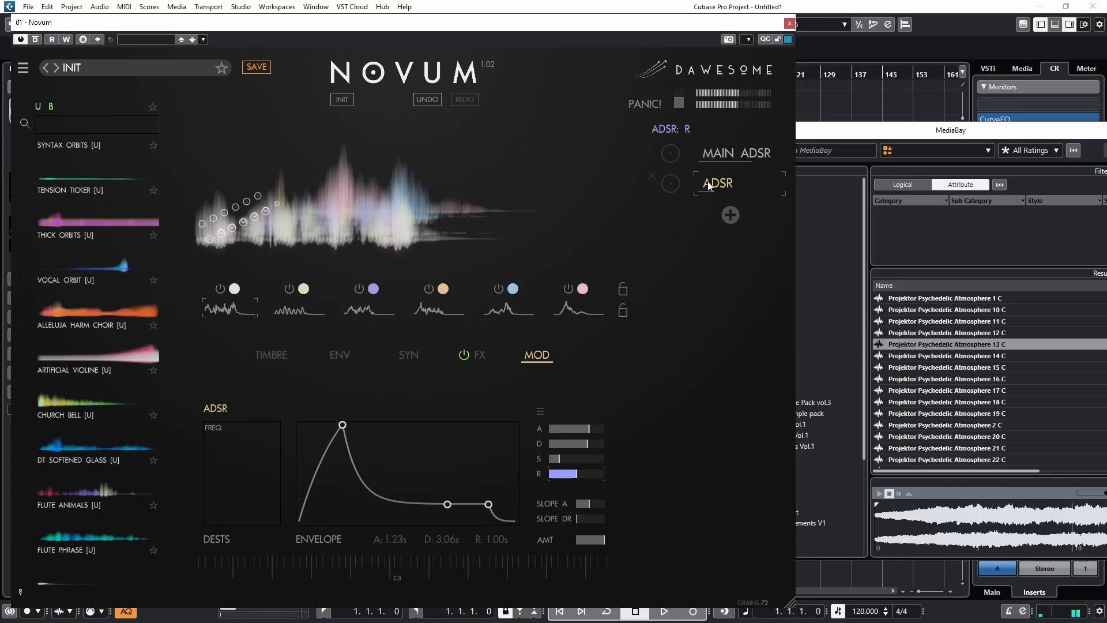
Step: Lower the filter cutoff to about a quarter and Syntify to nearly zero, with the ADSR positively modulating both
{"action": "left_click", "coordinate": [416, 357]}
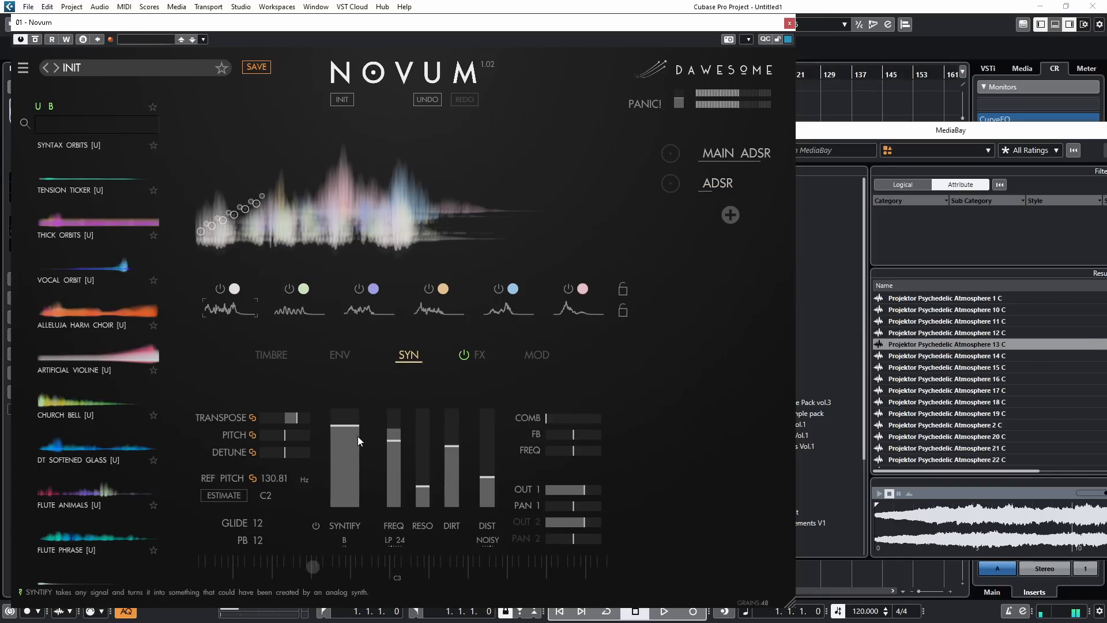
{"action": "left_click_drag", "start_coordinate": [393, 441], "coordinate": [397, 479]}
{"action": "left_click_drag", "start_coordinate": [669, 184], "coordinate": [667, 196]}
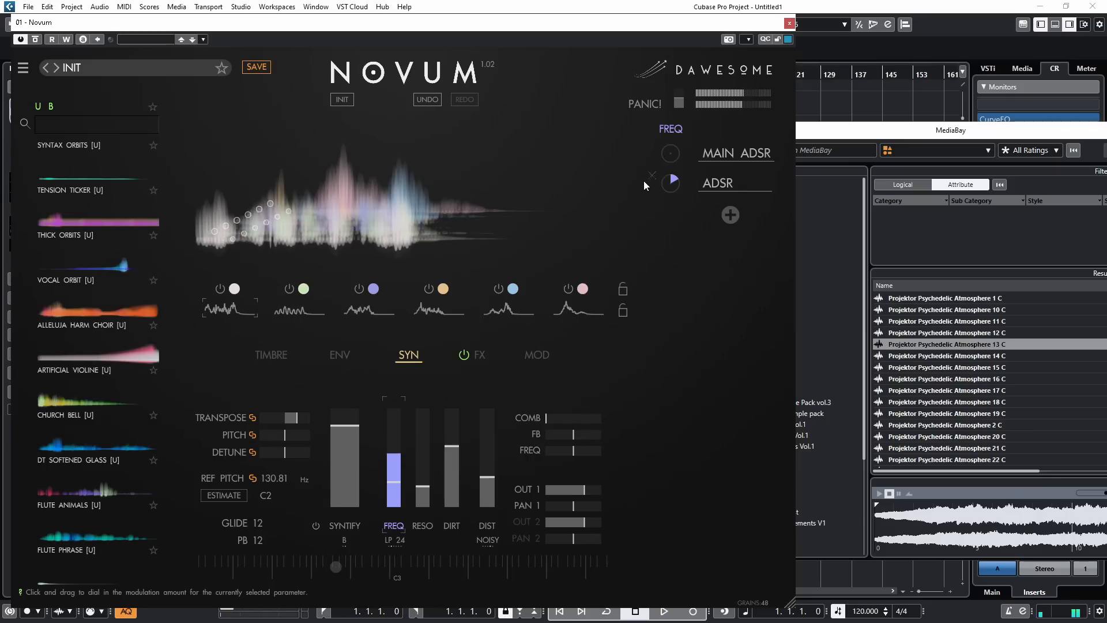
{"action": "left_click_drag", "start_coordinate": [355, 421], "coordinate": [355, 514]}
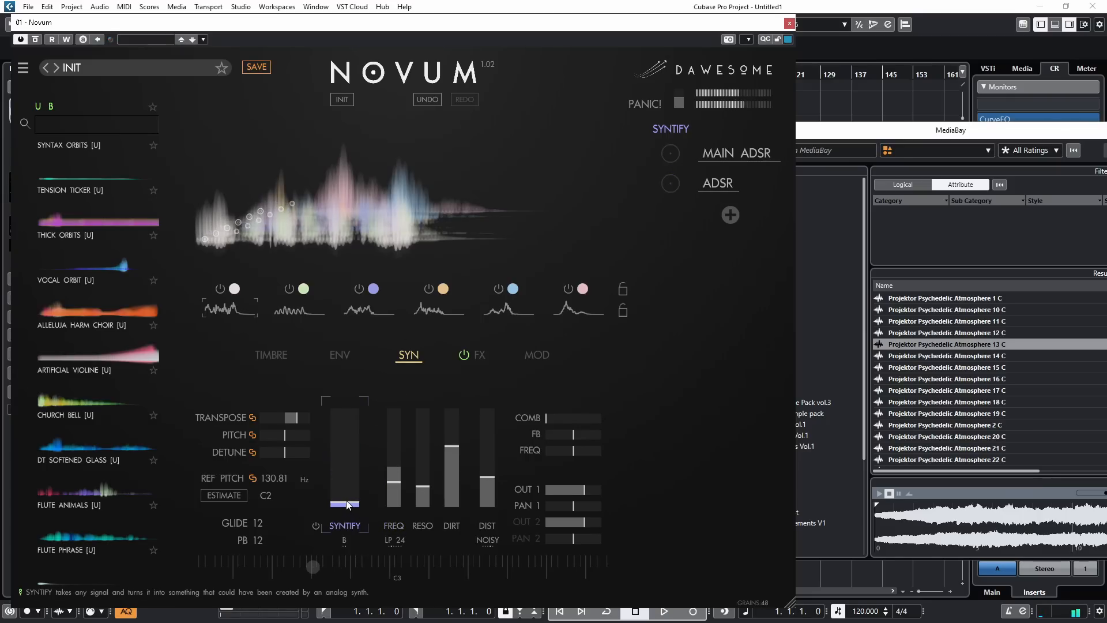
{"action": "left_click_drag", "start_coordinate": [671, 184], "coordinate": [674, 169]}
Step: Raise the linked grain density to about 70 percent
{"action": "left_click_drag", "start_coordinate": [295, 454], "coordinate": [305, 415]}
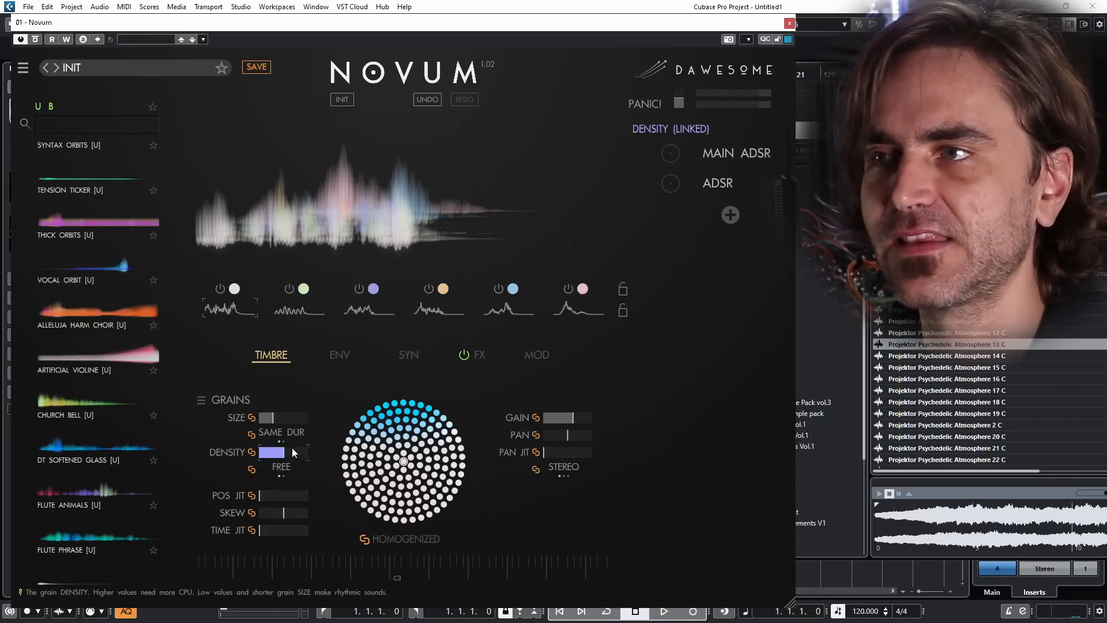
{"action": "left_click", "coordinate": [407, 357]}
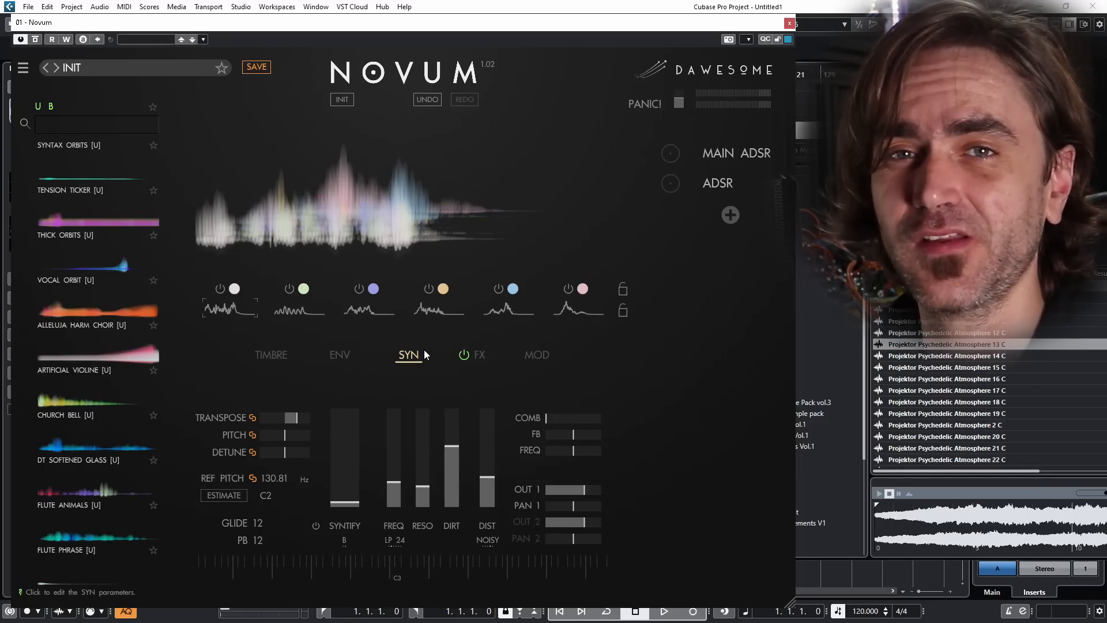
{"action": "left_click", "coordinate": [265, 355]}
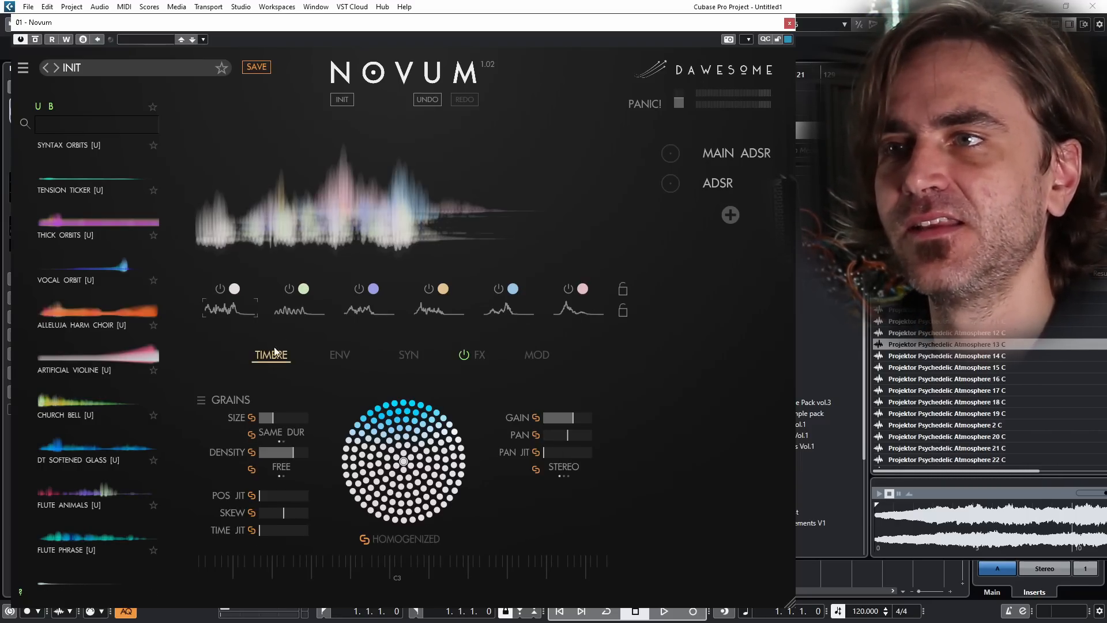
{"action": "left_click", "coordinate": [334, 356]}
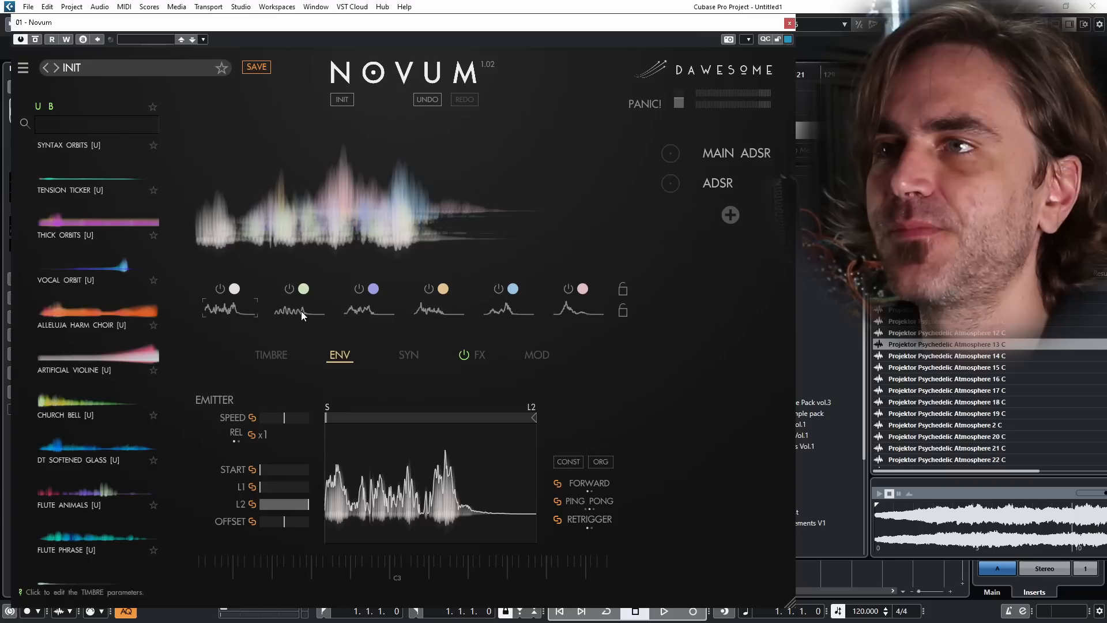
{"action": "left_click", "coordinate": [267, 355]}
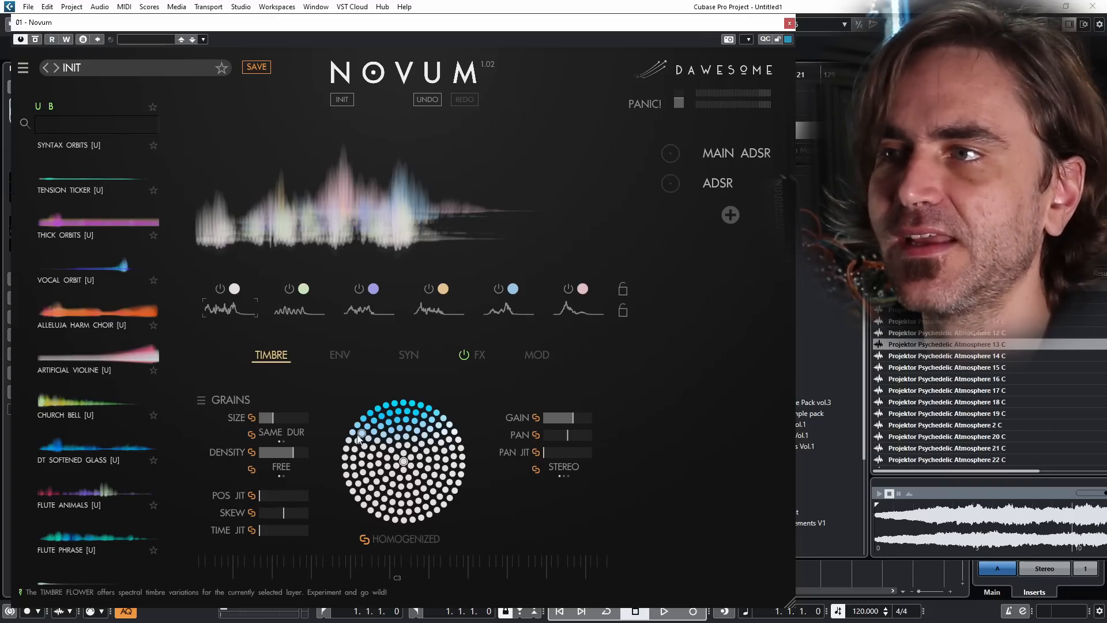
Step: Try out high position jitter and time jitter on the grains, and reset both to zero along with centred skew
{"action": "left_click_drag", "start_coordinate": [279, 494], "coordinate": [297, 526]}
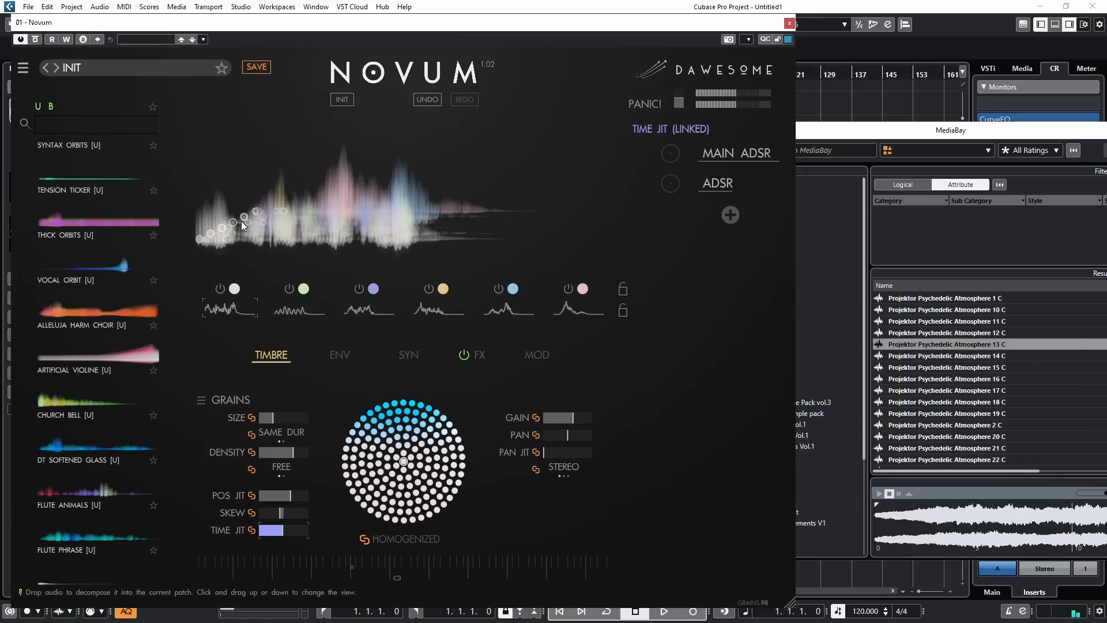
{"action": "left_click_drag", "start_coordinate": [282, 531], "coordinate": [259, 569]}
{"action": "double_click", "coordinate": [282, 510]}
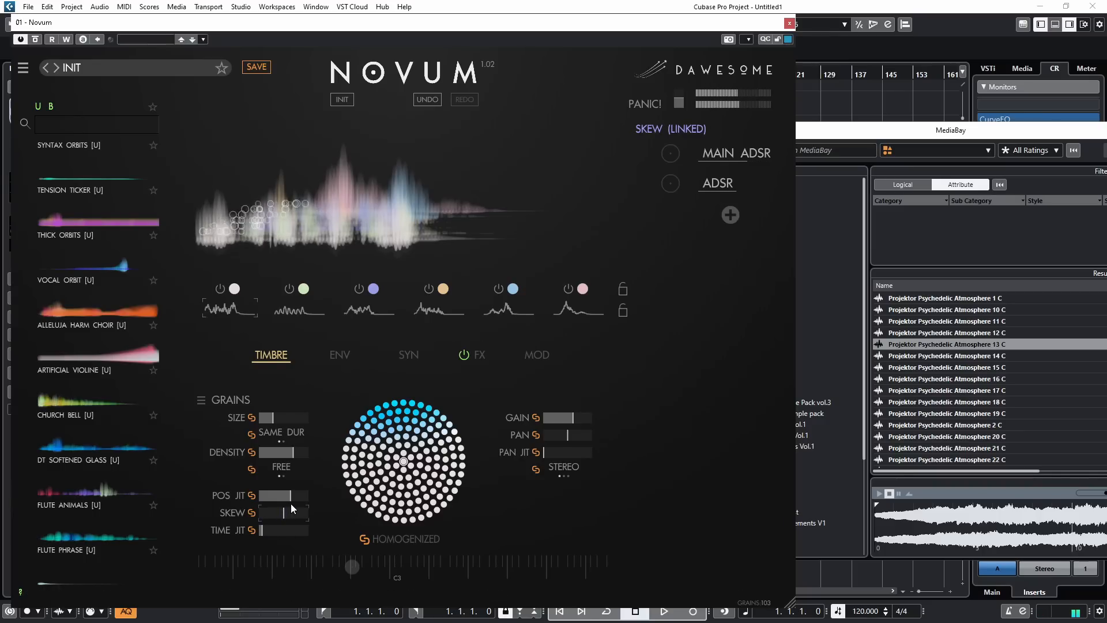
{"action": "left_click_drag", "start_coordinate": [290, 500], "coordinate": [263, 539]}
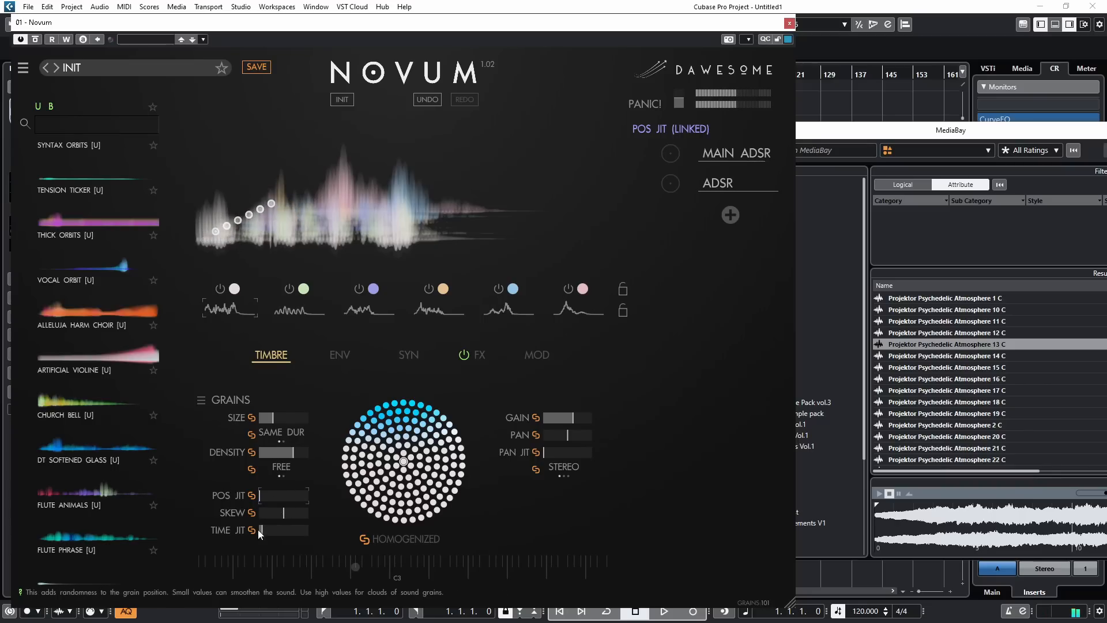
{"action": "left_click", "coordinate": [293, 522]}
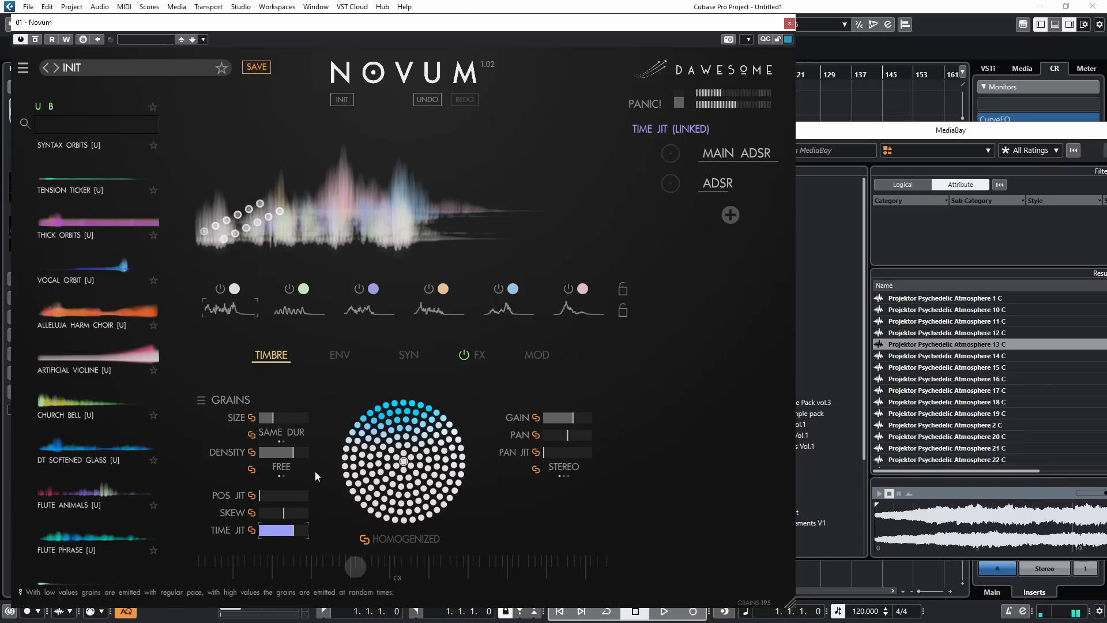
{"action": "left_click_drag", "start_coordinate": [314, 472], "coordinate": [285, 572]}
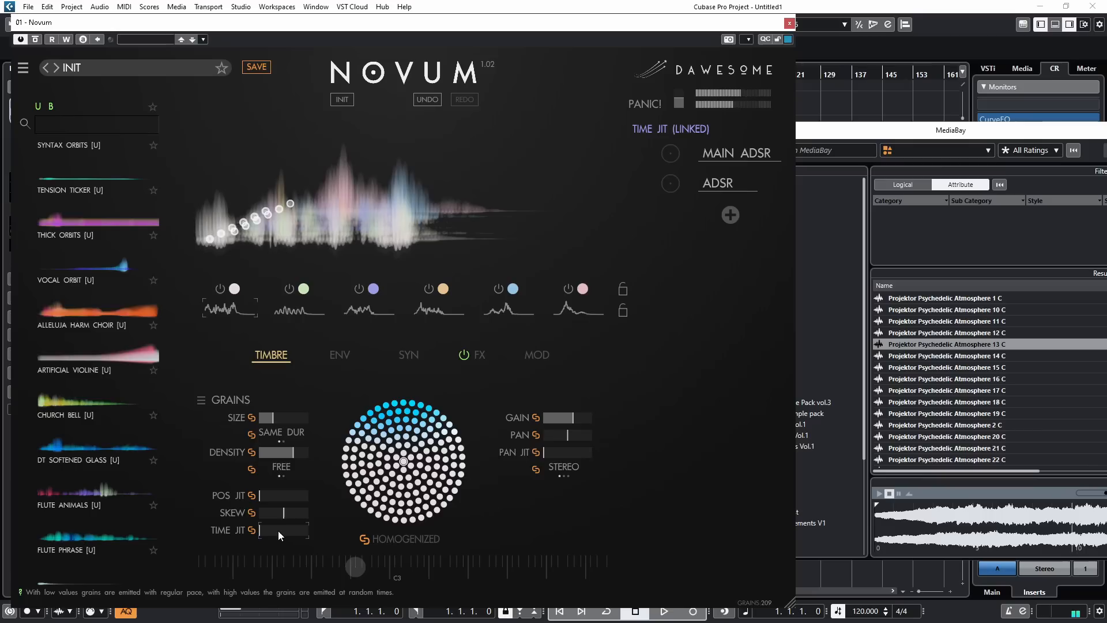
Step: Give the grains a low time jitter, a skew moderately above centre and a size of about a quarter
{"action": "left_click_drag", "start_coordinate": [278, 531], "coordinate": [300, 501]}
{"action": "left_click_drag", "start_coordinate": [277, 416], "coordinate": [240, 419]}
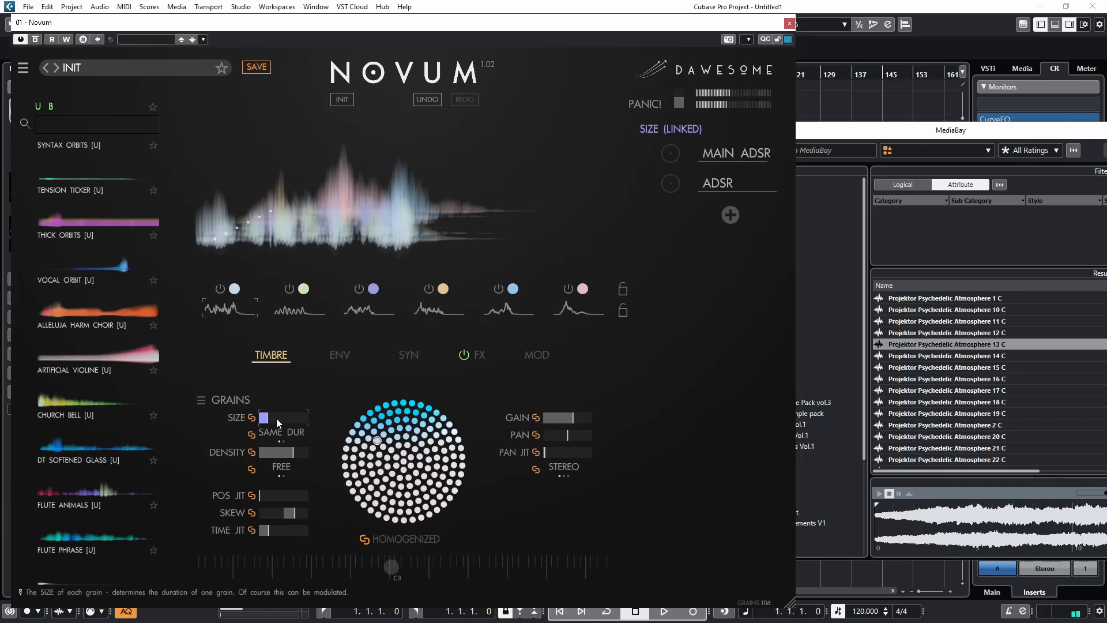
{"action": "left_click_drag", "start_coordinate": [276, 417], "coordinate": [283, 421]}
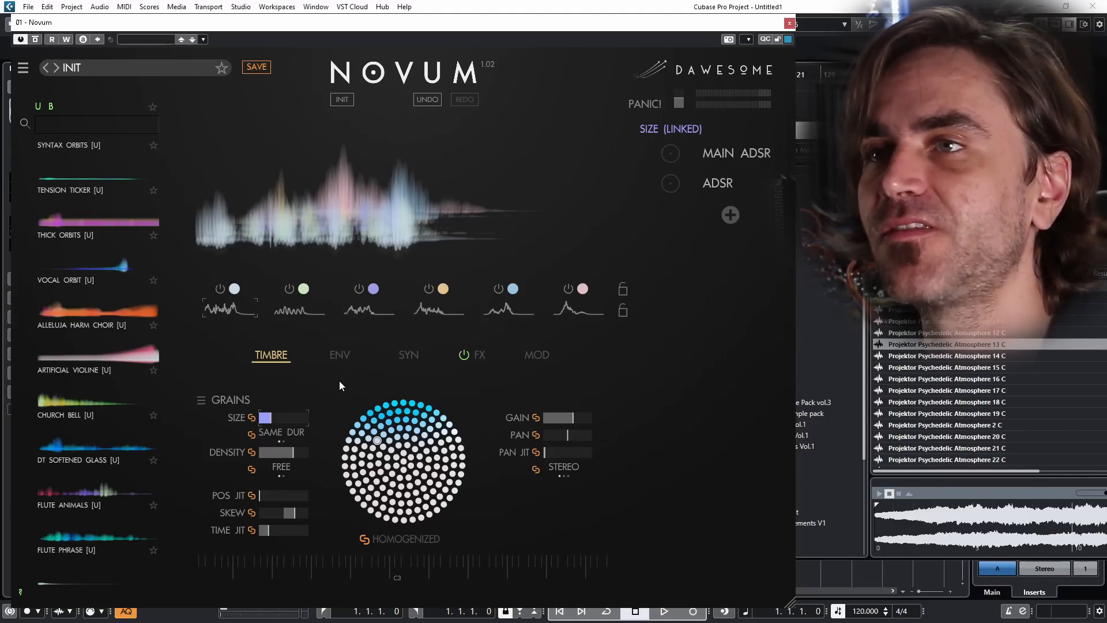
Step: Add a Clouds effect to the empty FX rack and check its list of sub-presets
{"action": "left_click", "coordinate": [483, 355]}
{"action": "left_click", "coordinate": [240, 408]}
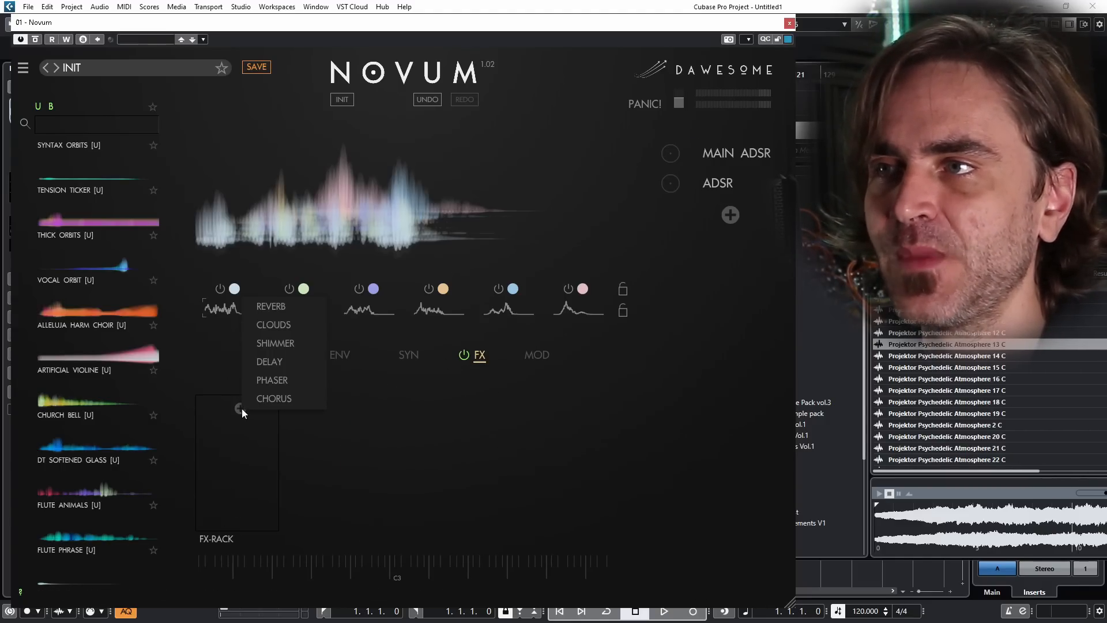
{"action": "left_click", "coordinate": [273, 324]}
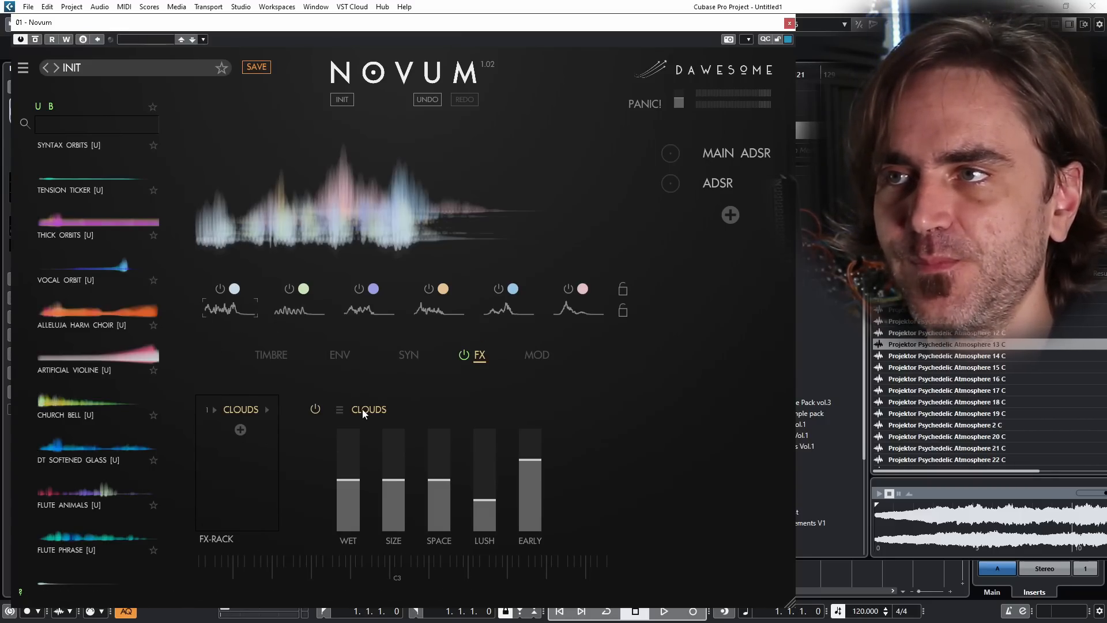
{"action": "left_click", "coordinate": [339, 408]}
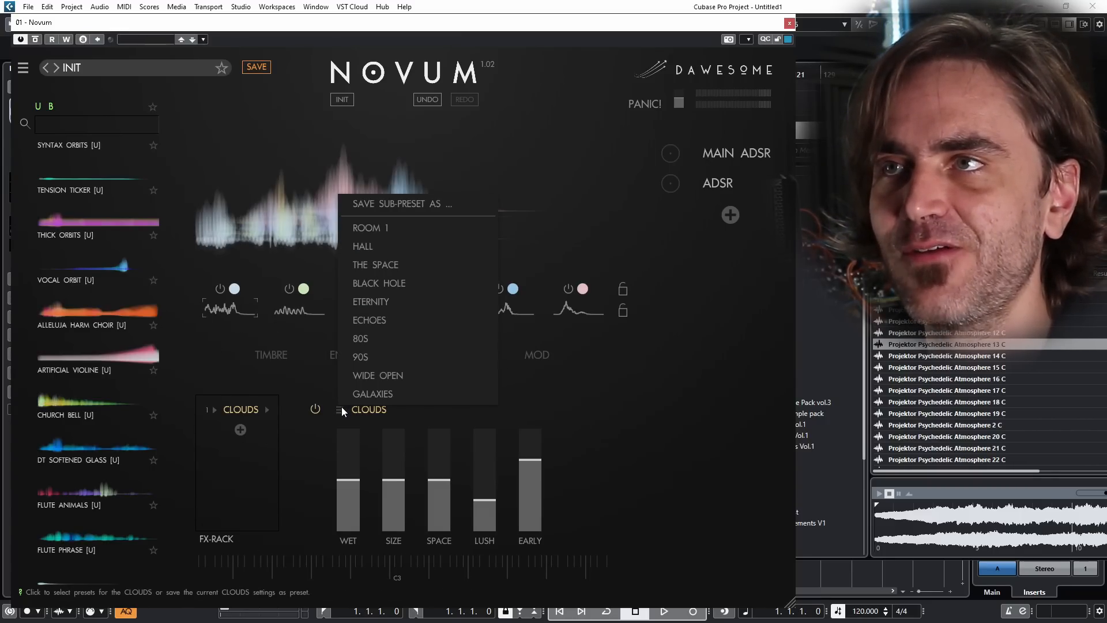
{"action": "left_click", "coordinate": [341, 406]}
Step: Set the Clouds effect's wet and size to about 70 percent, space to about 80 percent and lush to about 55 percent
{"action": "left_click_drag", "start_coordinate": [354, 487], "coordinate": [354, 452]}
{"action": "left_click_drag", "start_coordinate": [394, 498], "coordinate": [443, 449]}
{"action": "left_click_drag", "start_coordinate": [496, 489], "coordinate": [497, 474]}
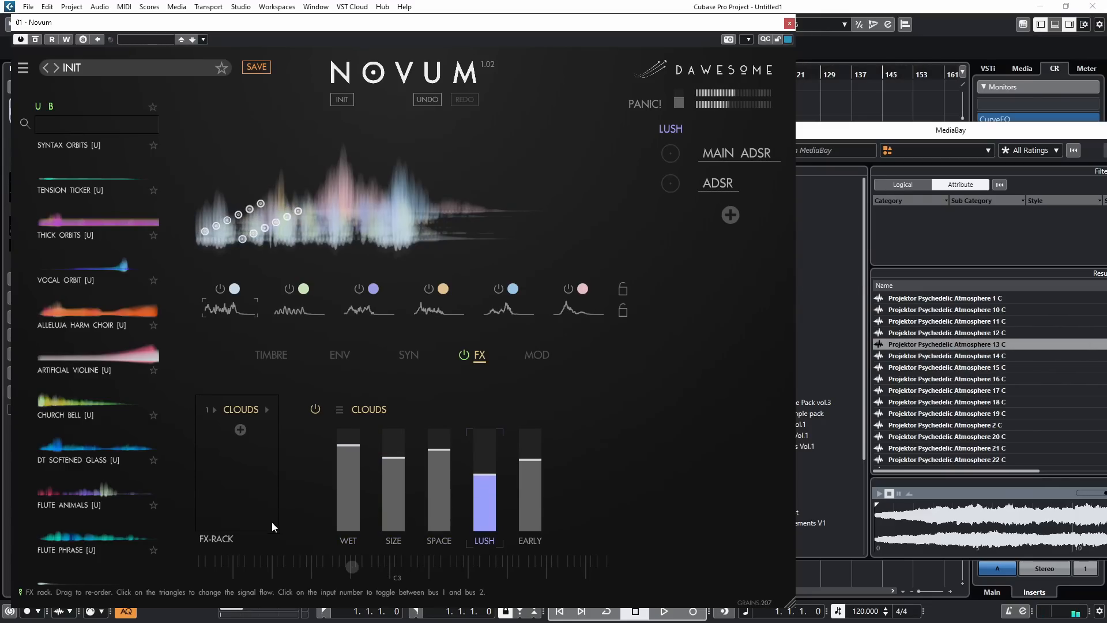
{"action": "left_click_drag", "start_coordinate": [357, 479], "coordinate": [348, 476]}
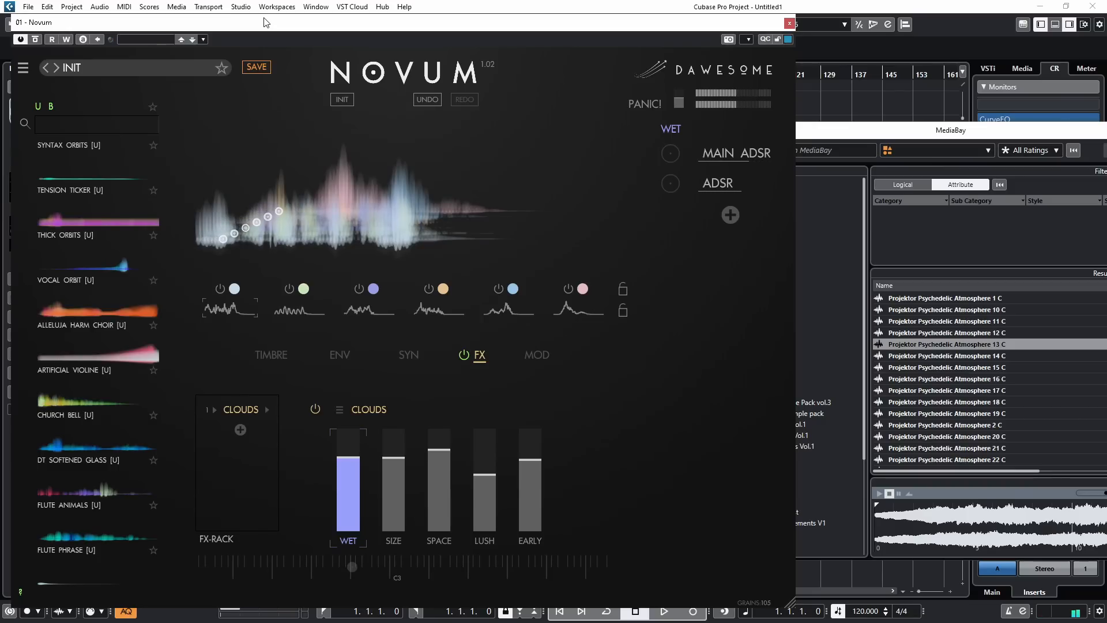
Step: Set the comb filter amount to about 45 percent, with its feedback and frequency raised above centre
{"action": "left_click_drag", "start_coordinate": [264, 23], "coordinate": [341, 18]}
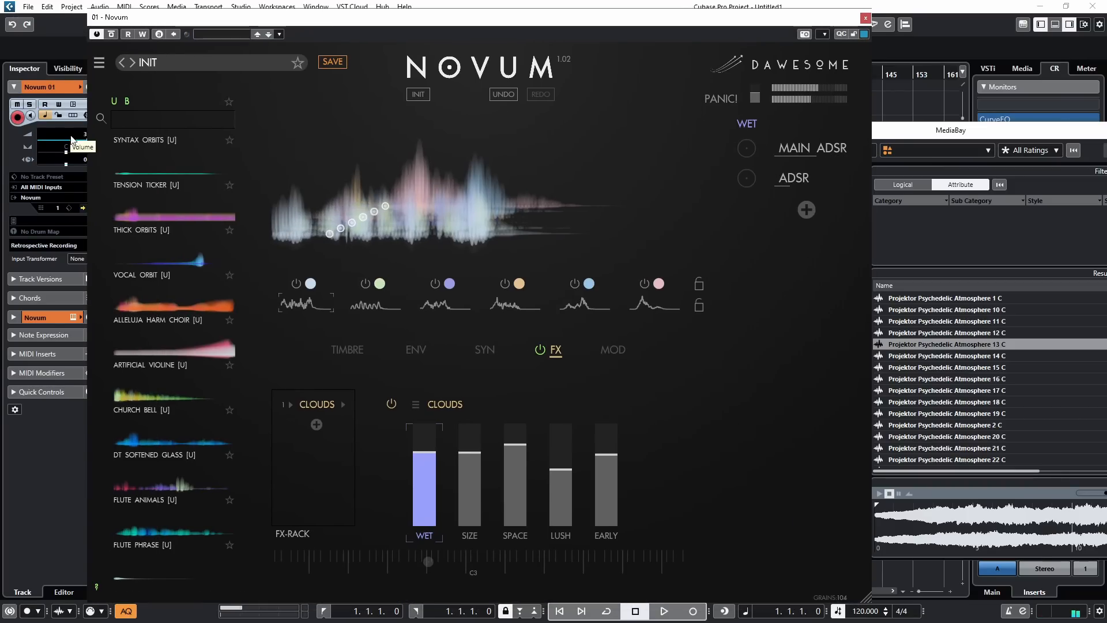
{"action": "left_click", "coordinate": [612, 348]}
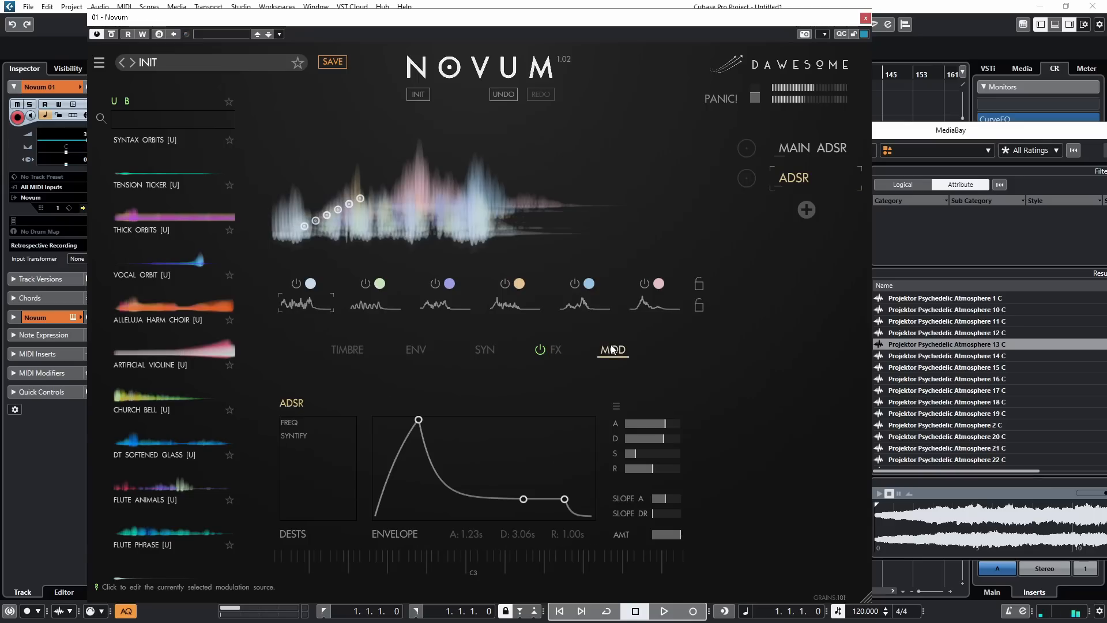
{"action": "left_click", "coordinate": [482, 350]}
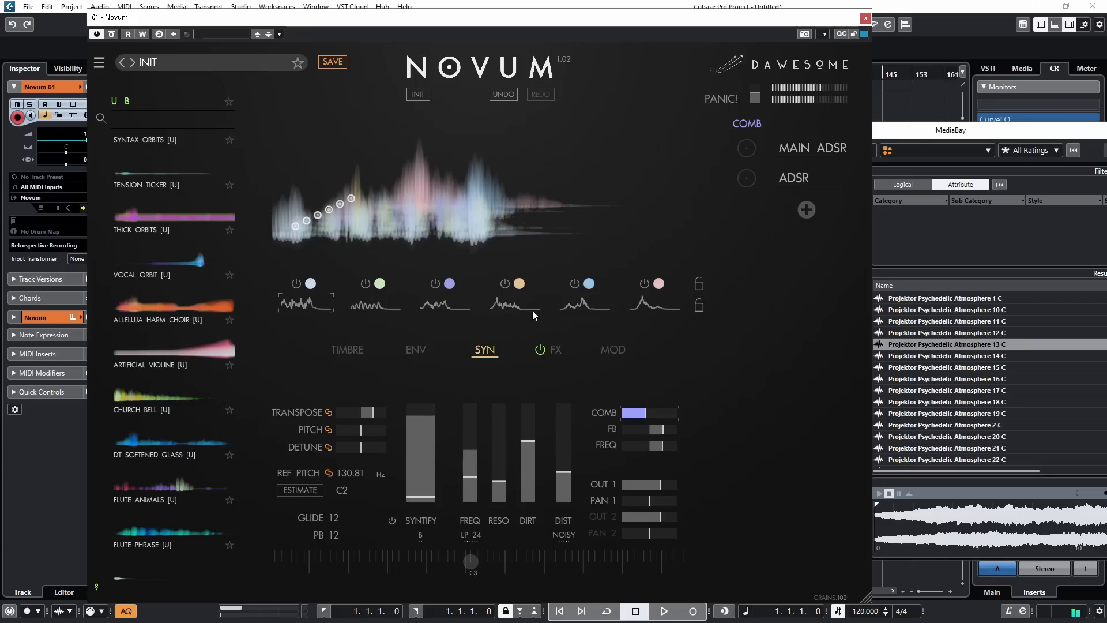
Step: Redraw the envelopes of layers 2, 1 and 3 as a late swell, a short opening peak and a few low bumps
{"action": "left_click", "coordinate": [421, 350]}
{"action": "mouse_move", "coordinate": [408, 497]}
{"action": "left_mouse_down"}
{"action": "mouse_move", "coordinate": [437, 523]}
{"action": "mouse_move", "coordinate": [559, 487]}
{"action": "mouse_move", "coordinate": [561, 513]}
{"action": "left_mouse_up"}
{"action": "left_click", "coordinate": [298, 306]}
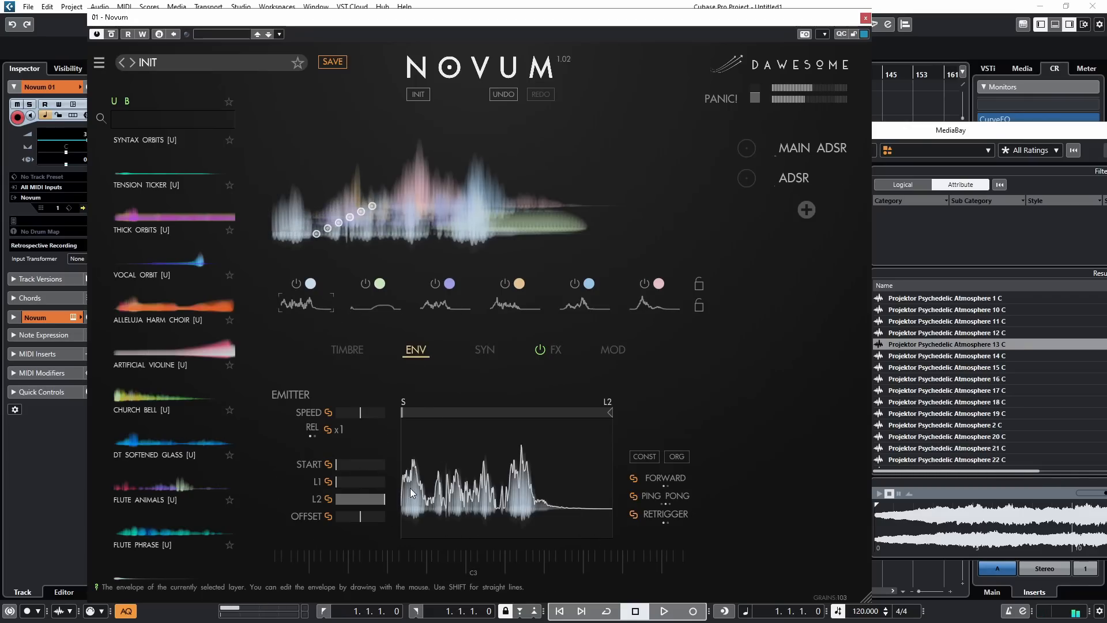
{"action": "mouse_move", "coordinate": [409, 483]}
{"action": "left_mouse_down"}
{"action": "mouse_move", "coordinate": [494, 545]}
{"action": "mouse_move", "coordinate": [588, 519]}
{"action": "left_mouse_up"}
{"action": "left_click", "coordinate": [444, 302]}
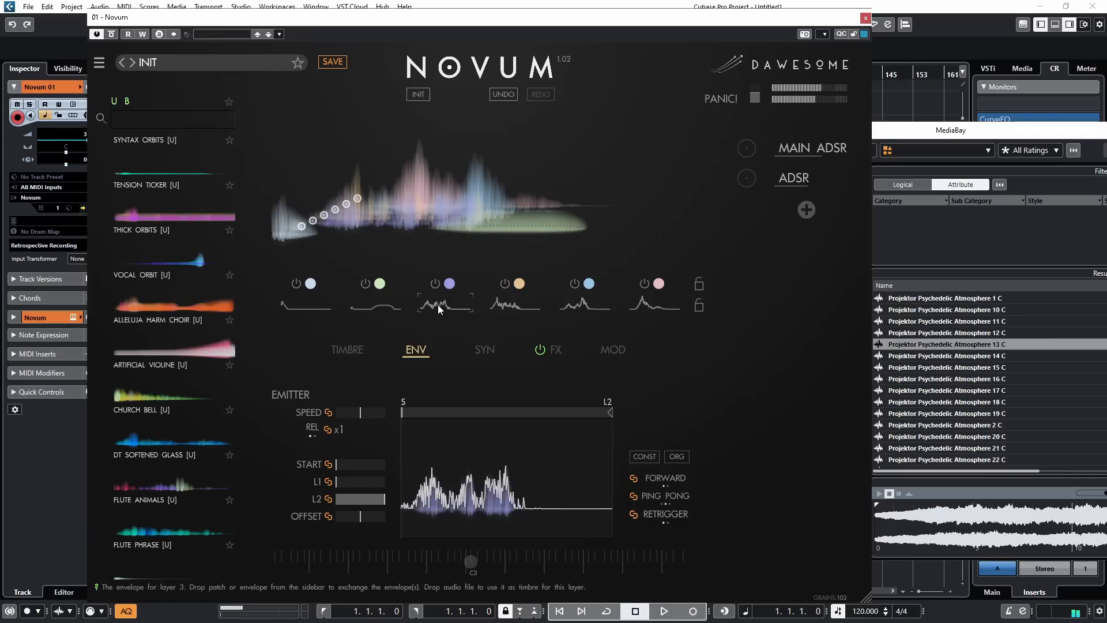
{"action": "mouse_move", "coordinate": [457, 523]}
{"action": "left_mouse_down"}
{"action": "mouse_move", "coordinate": [404, 507]}
{"action": "mouse_move", "coordinate": [579, 511]}
{"action": "left_mouse_up"}
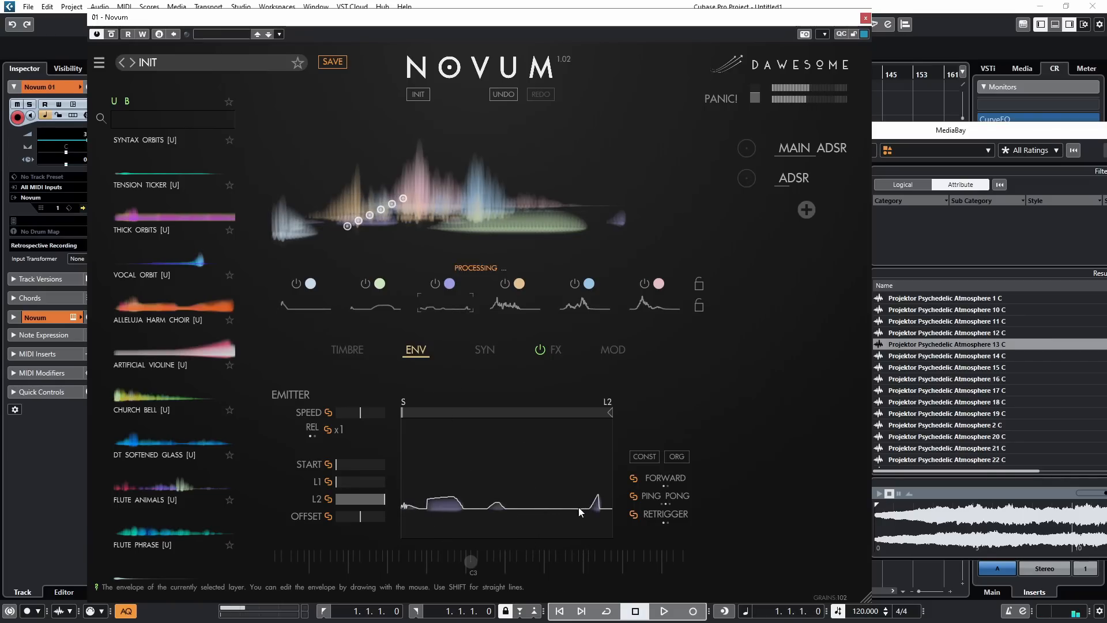
Step: Redraw the envelopes of layers 5, 6 and 4 as early peaks that stay nearly flat through the rest
{"action": "left_click", "coordinate": [584, 302]}
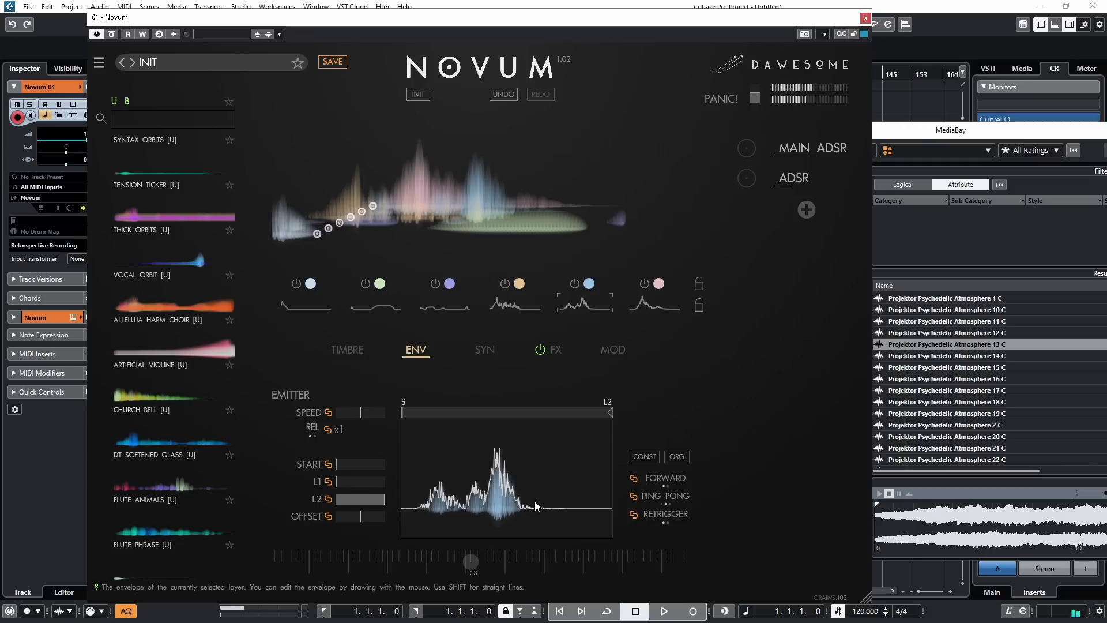
{"action": "mouse_move", "coordinate": [532, 504]}
{"action": "left_mouse_down"}
{"action": "mouse_move", "coordinate": [471, 517]}
{"action": "mouse_move", "coordinate": [475, 504]}
{"action": "left_mouse_up"}
{"action": "left_click", "coordinate": [654, 302]}
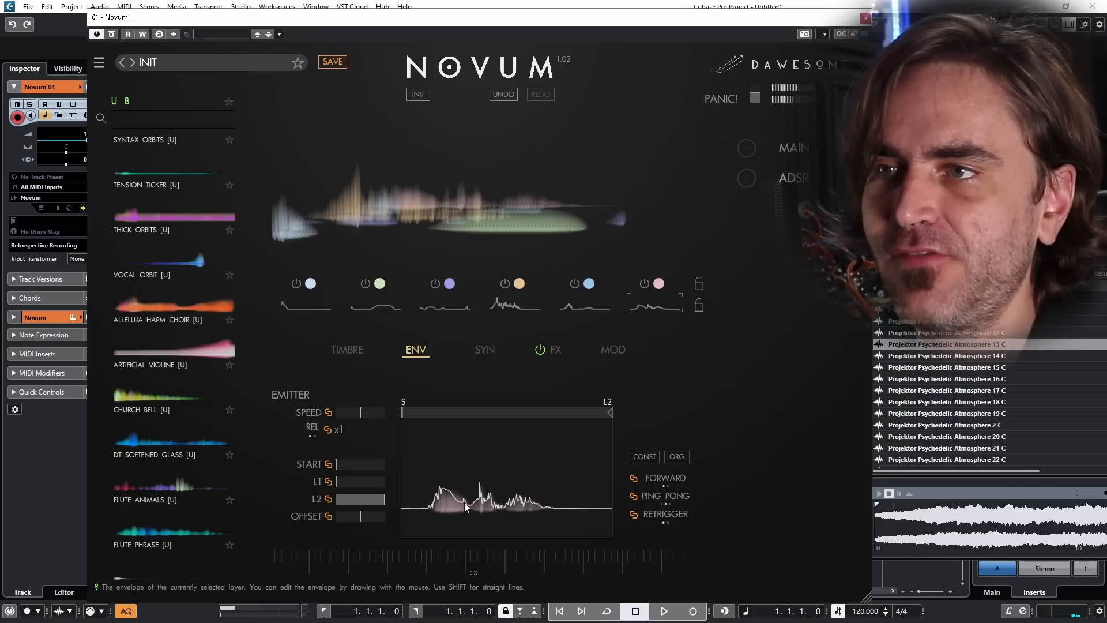
{"action": "left_click_drag", "start_coordinate": [465, 507], "coordinate": [555, 509]}
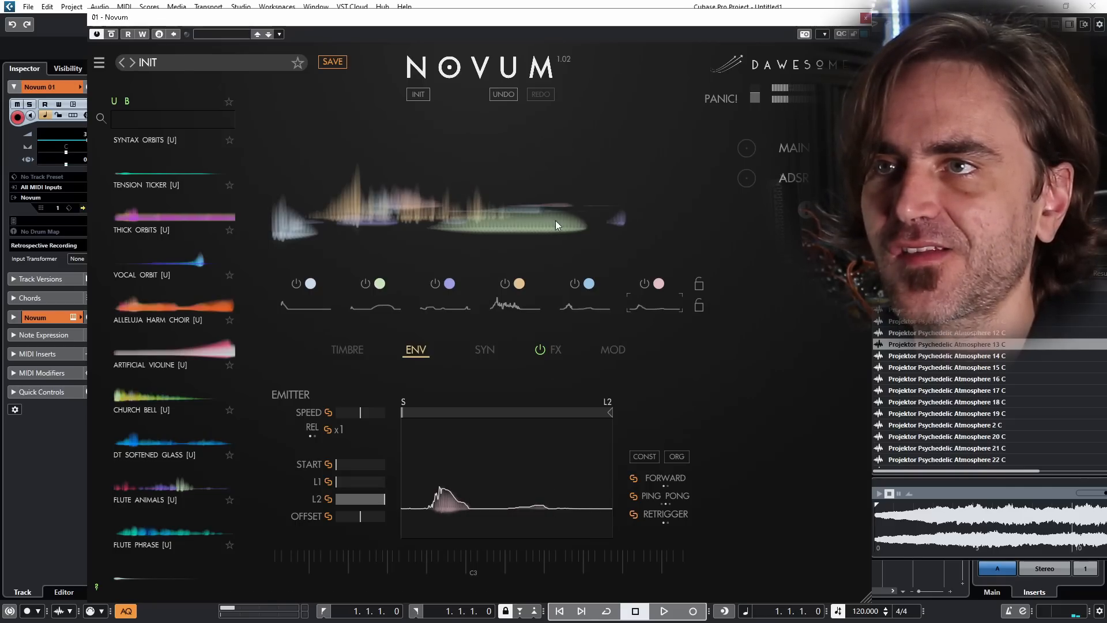
{"action": "left_click", "coordinate": [518, 306]}
{"action": "mouse_move", "coordinate": [463, 523]}
{"action": "left_mouse_down"}
{"action": "mouse_move", "coordinate": [525, 509]}
{"action": "mouse_move", "coordinate": [455, 505]}
{"action": "left_mouse_up"}
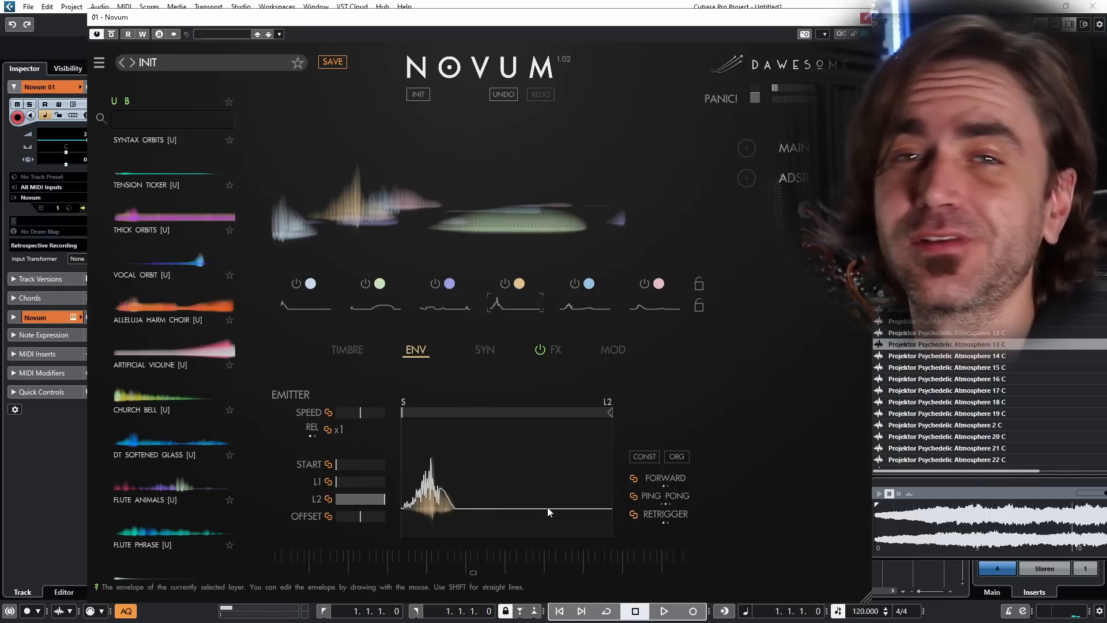
Step: Give layer 4 a pale timbre variation from the outer edge of the timbre flower and turn on Homogenized
{"action": "left_click", "coordinate": [347, 349]}
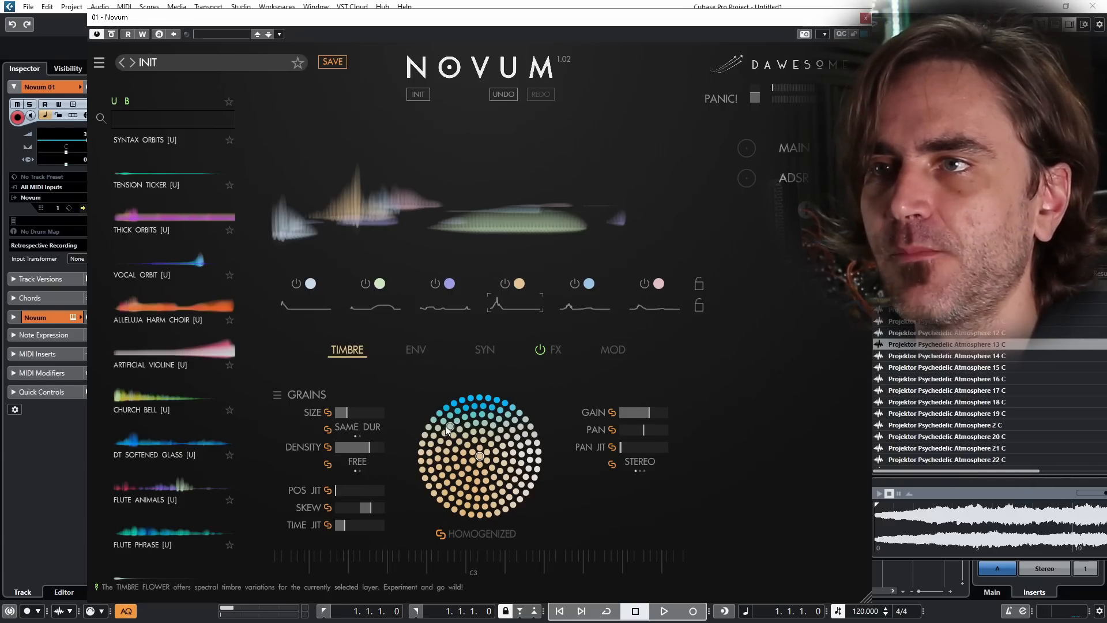
{"action": "left_click", "coordinate": [462, 399]}
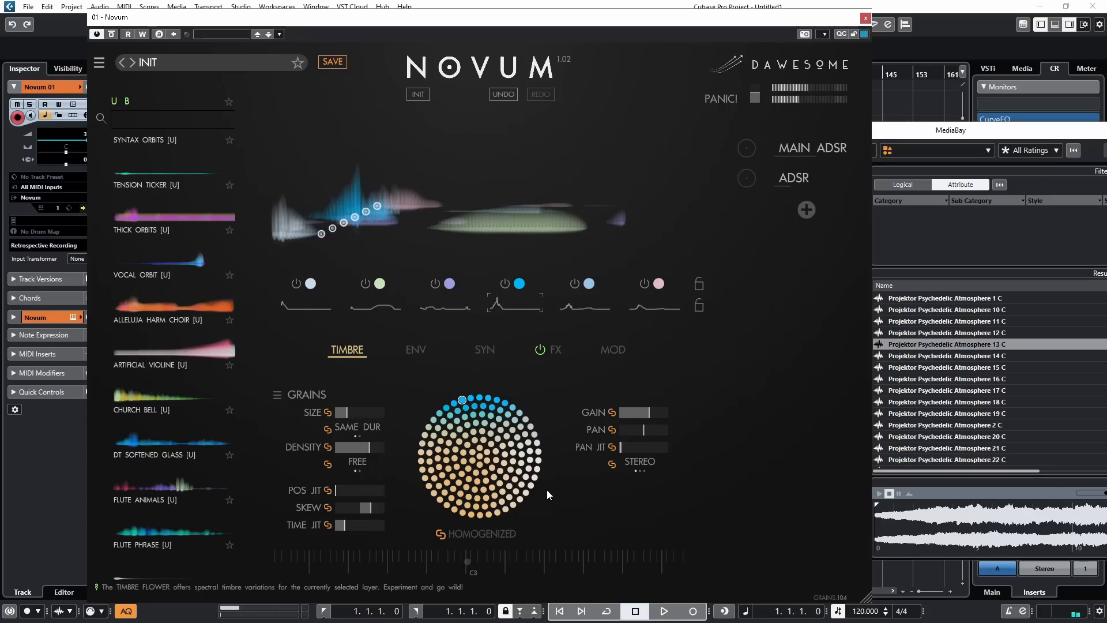
{"action": "left_click", "coordinate": [472, 554]}
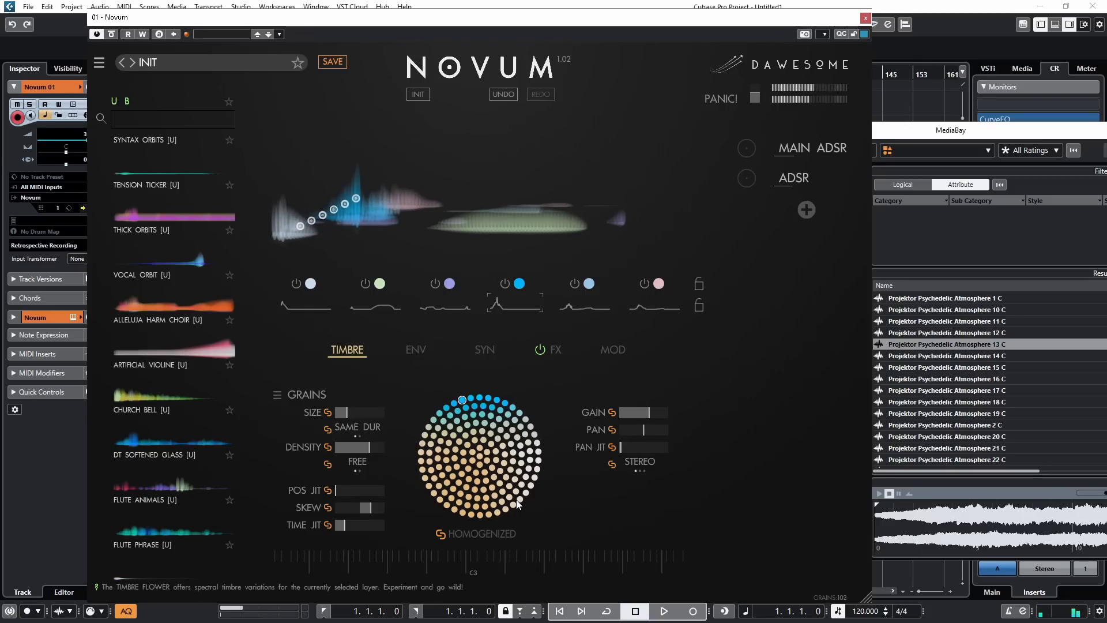
{"action": "left_click", "coordinate": [520, 500]}
{"action": "left_click", "coordinate": [482, 531]}
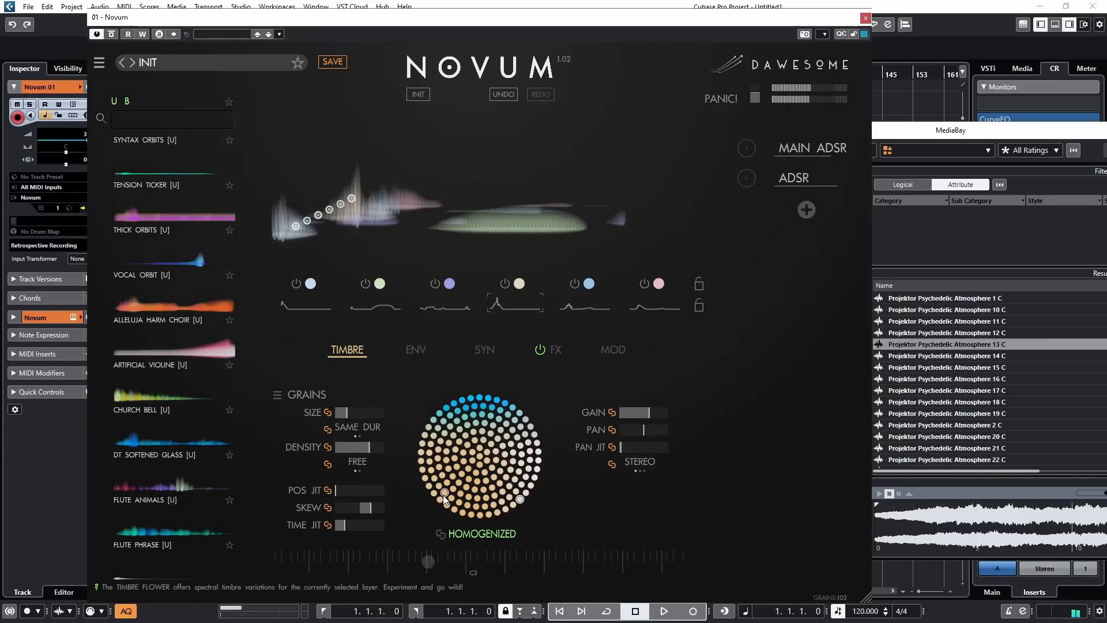
Step: Lower the Clouds effect's wet level to about 40 percent, and give layer 1 a white timbre with the linked grain size at maximum
{"action": "left_click", "coordinate": [557, 350]}
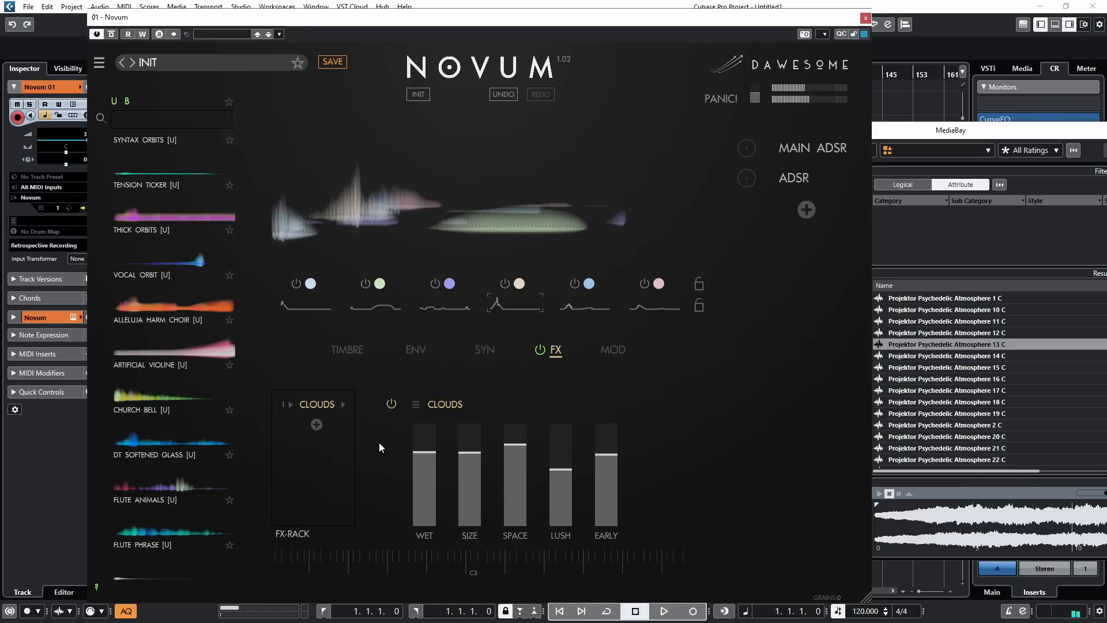
{"action": "left_click_drag", "start_coordinate": [426, 453], "coordinate": [425, 489]}
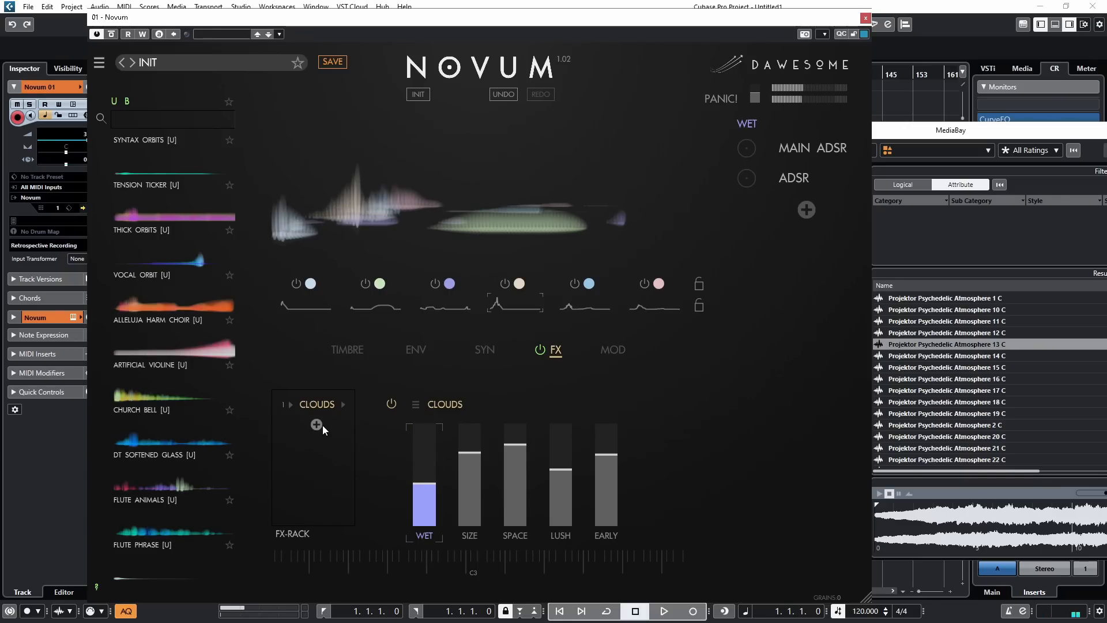
{"action": "left_click", "coordinate": [349, 351]}
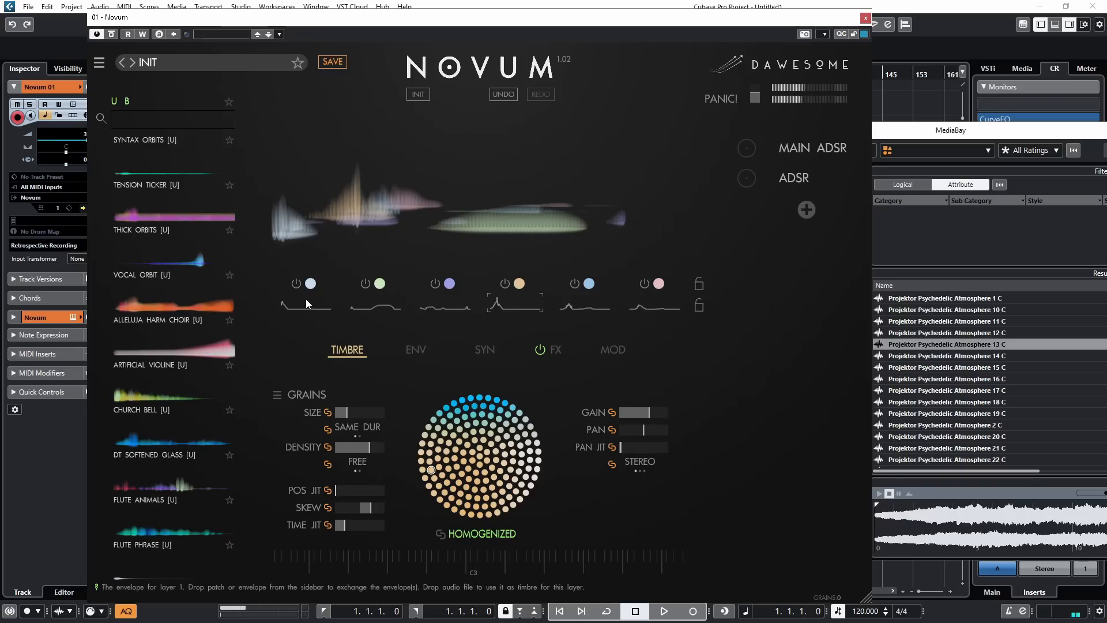
{"action": "left_click", "coordinate": [302, 313]}
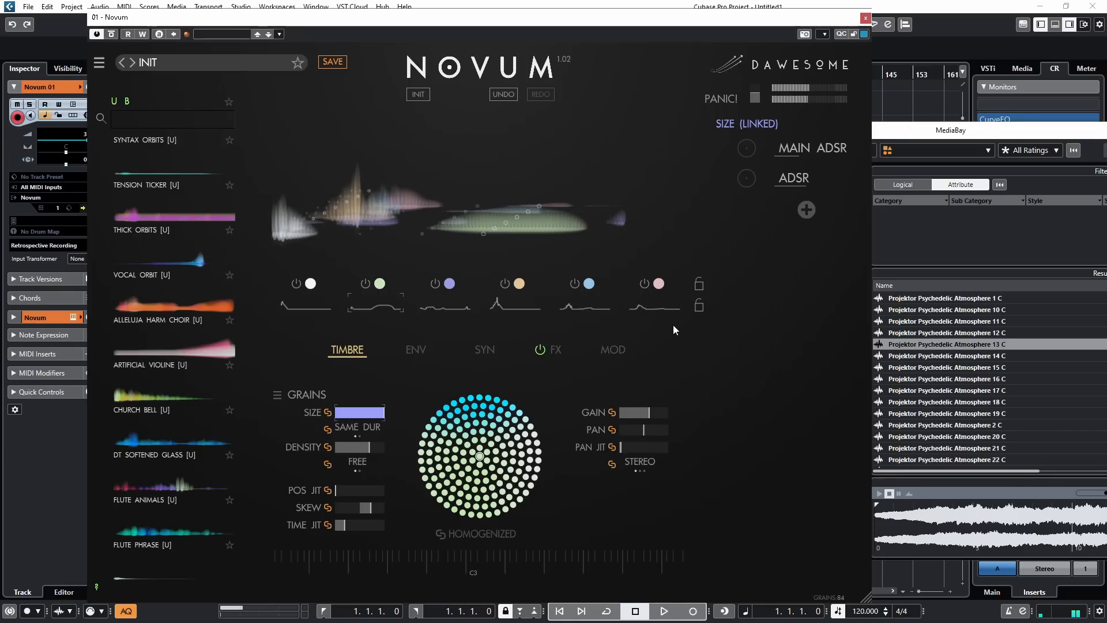
Step: Decompose the sample Projektor Psychedelic Atmosphere 2 C into new layers that replace those of the current patch
{"action": "left_click", "coordinate": [926, 131]}
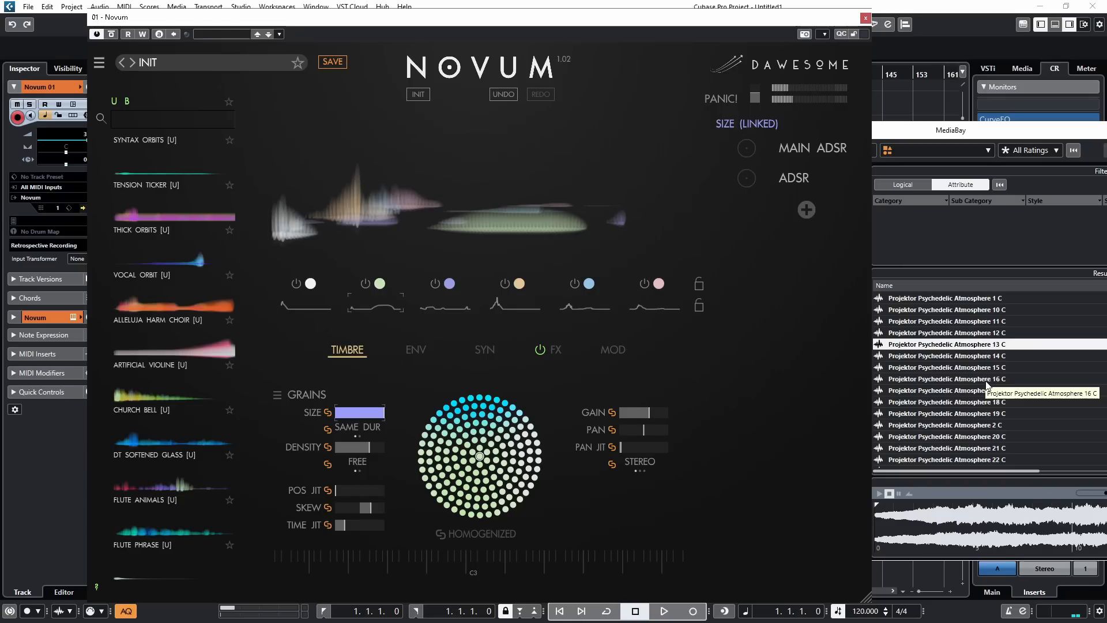
{"action": "left_click_drag", "start_coordinate": [986, 385], "coordinate": [536, 222]}
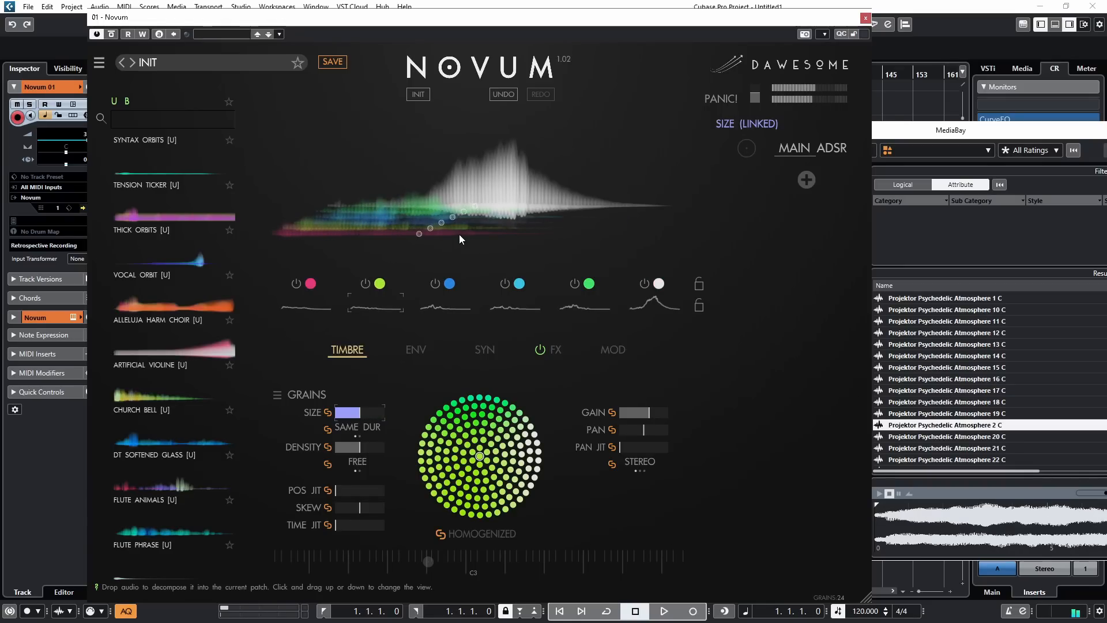
Step: Try sweeping the LP 12 filter's frequency down to about 38 and back up to fully open
{"action": "left_click", "coordinate": [650, 309]}
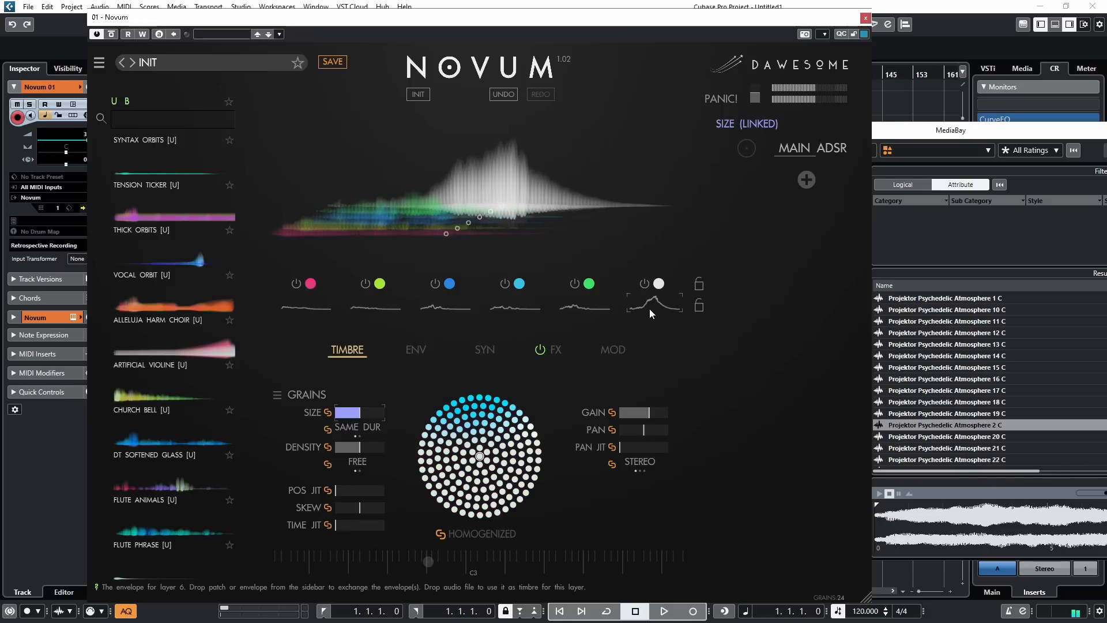
{"action": "left_click", "coordinate": [483, 350]}
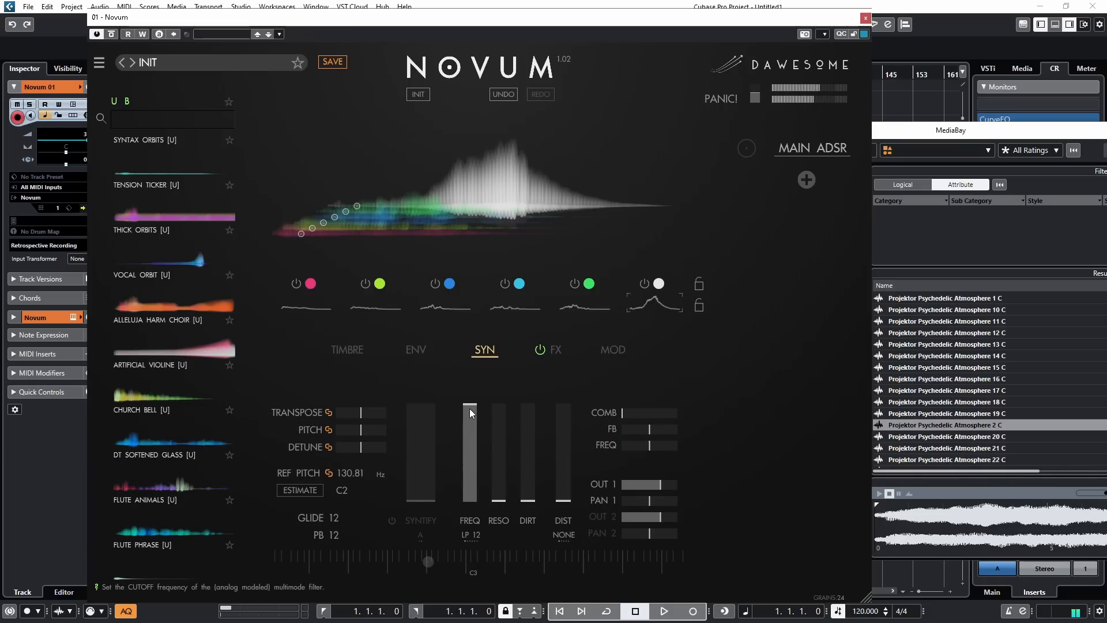
{"action": "left_click_drag", "start_coordinate": [470, 408], "coordinate": [469, 483]}
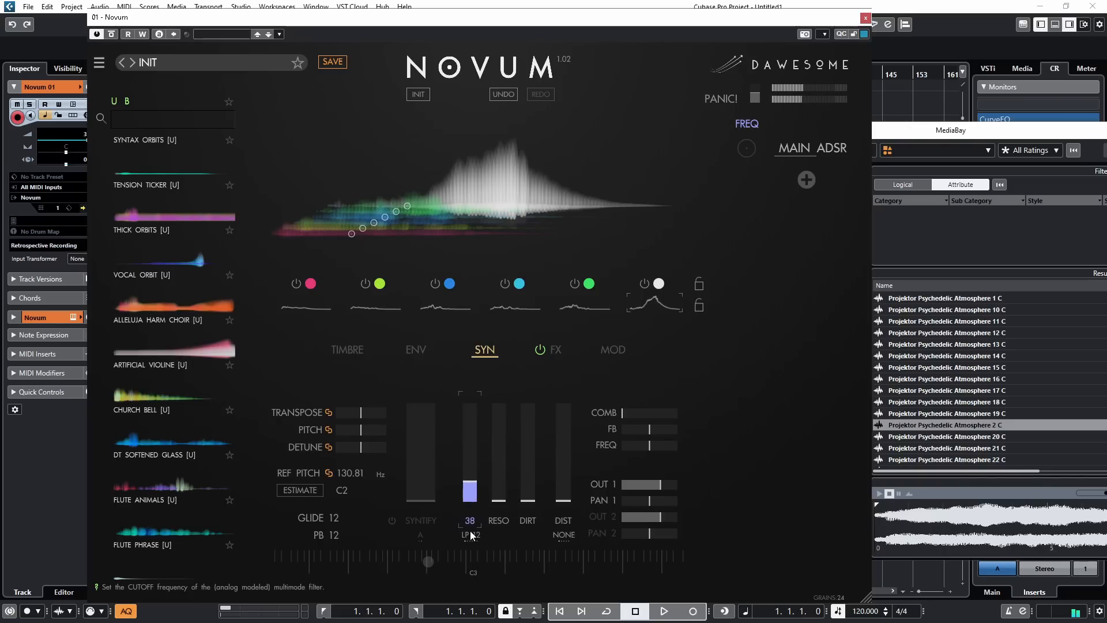
{"action": "left_click_drag", "start_coordinate": [470, 531], "coordinate": [466, 397]}
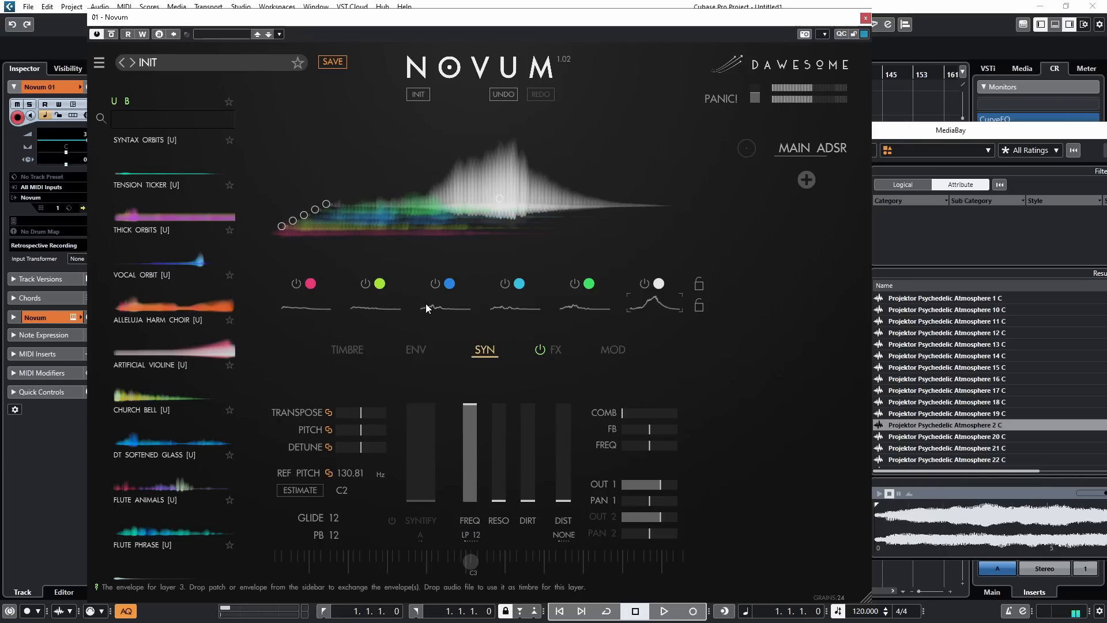
Step: Set individual emitter playback speeds of about x5.6 for layer 6, x0.76 for layer 5 and x1.17 for layer 4
{"action": "left_click", "coordinate": [592, 306]}
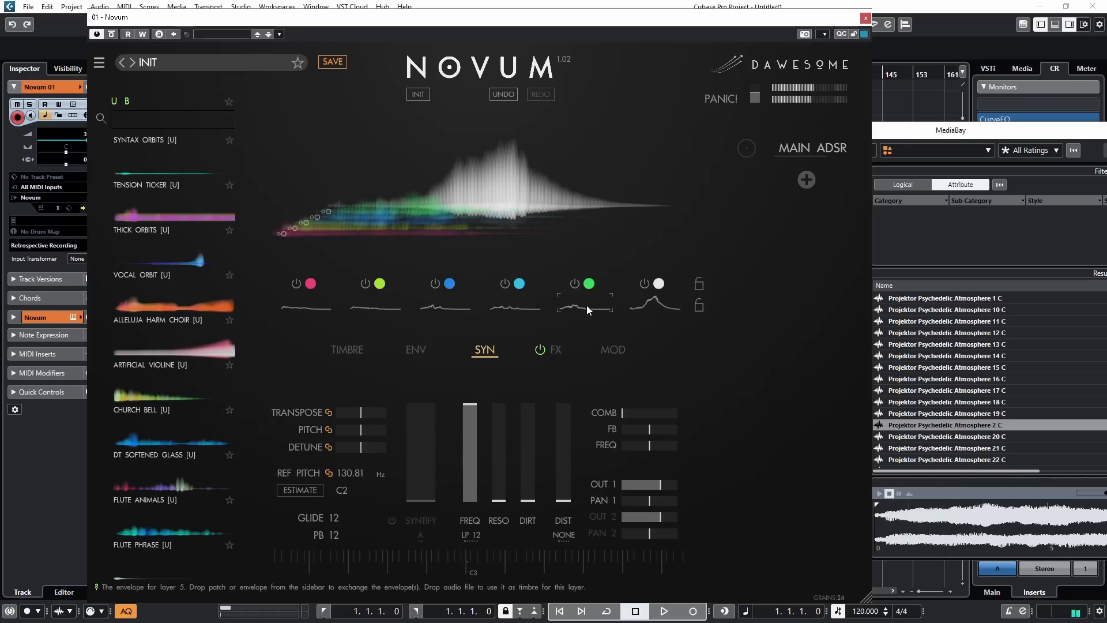
{"action": "left_click", "coordinate": [435, 348]}
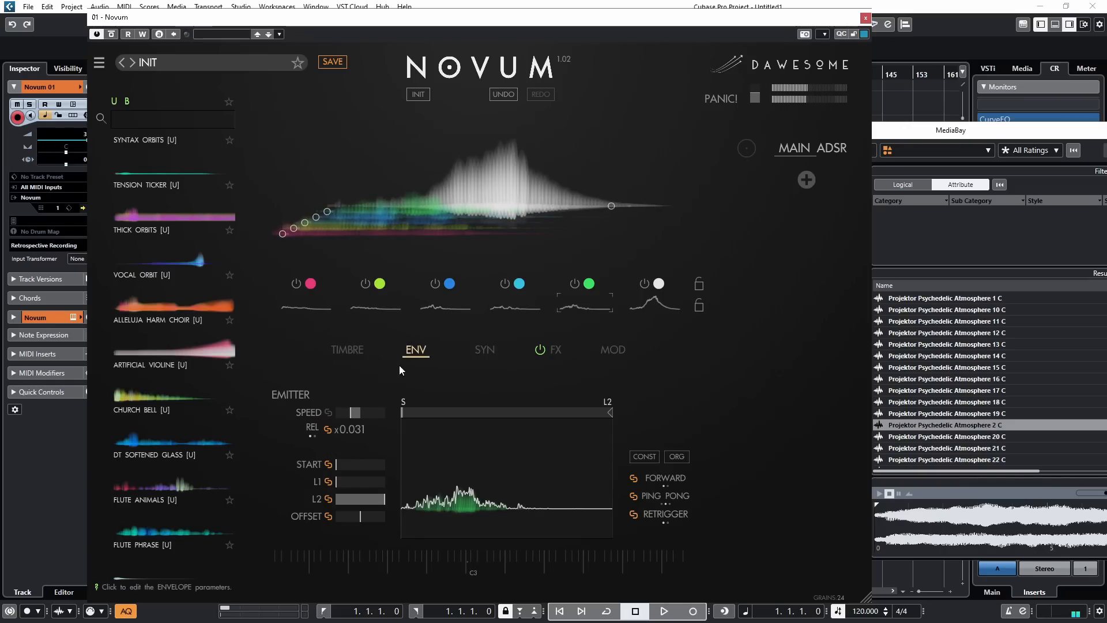
{"action": "left_click", "coordinate": [657, 302]}
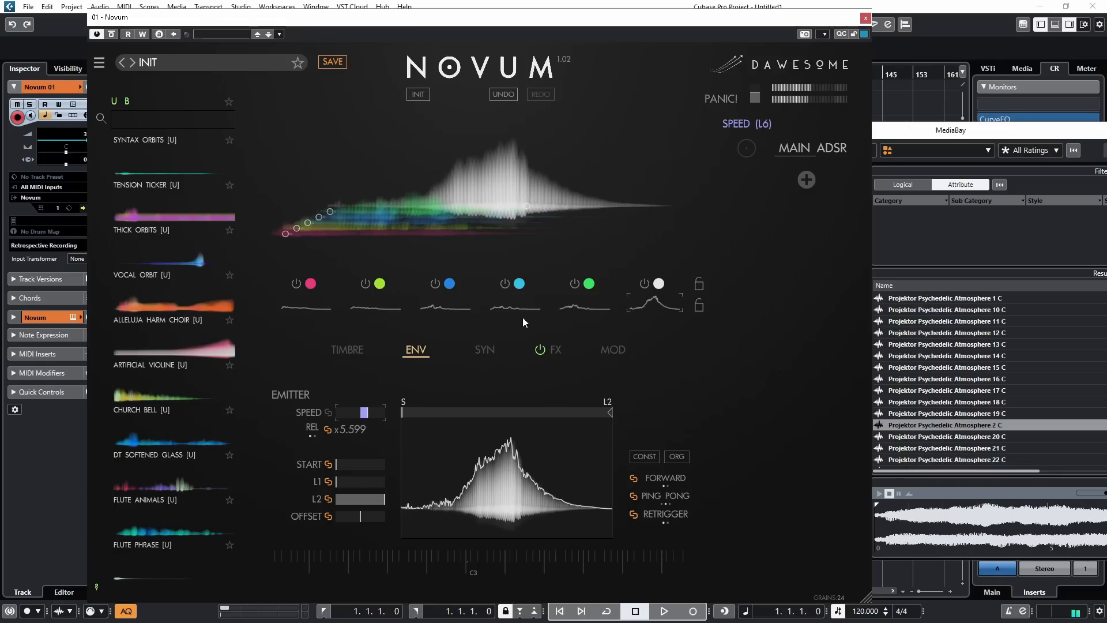
{"action": "left_click", "coordinate": [584, 304]}
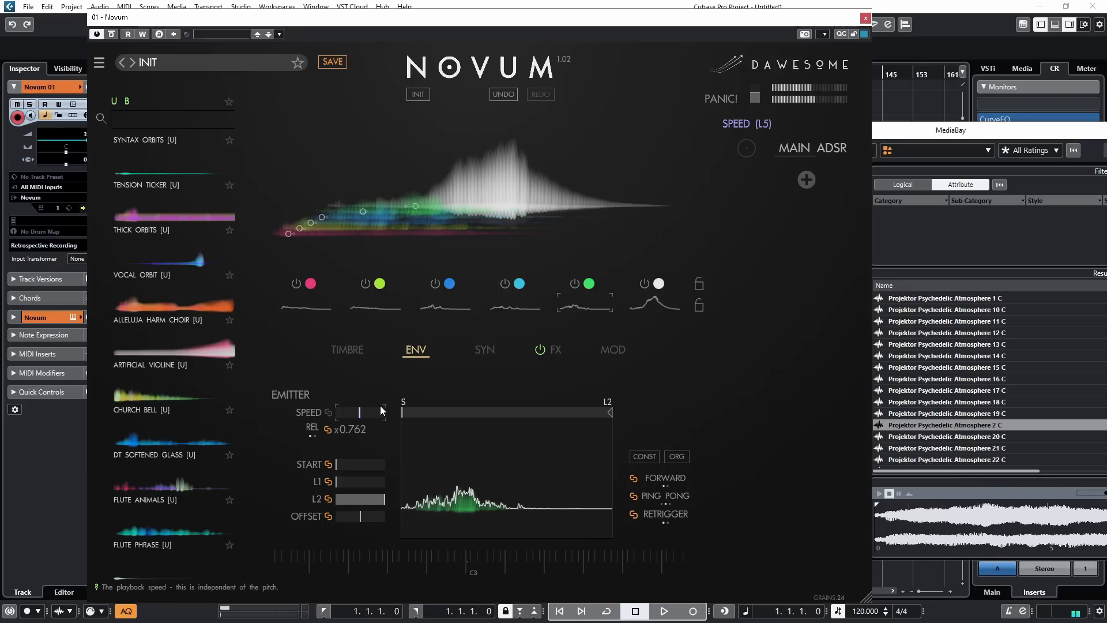
{"action": "left_click", "coordinate": [522, 307]}
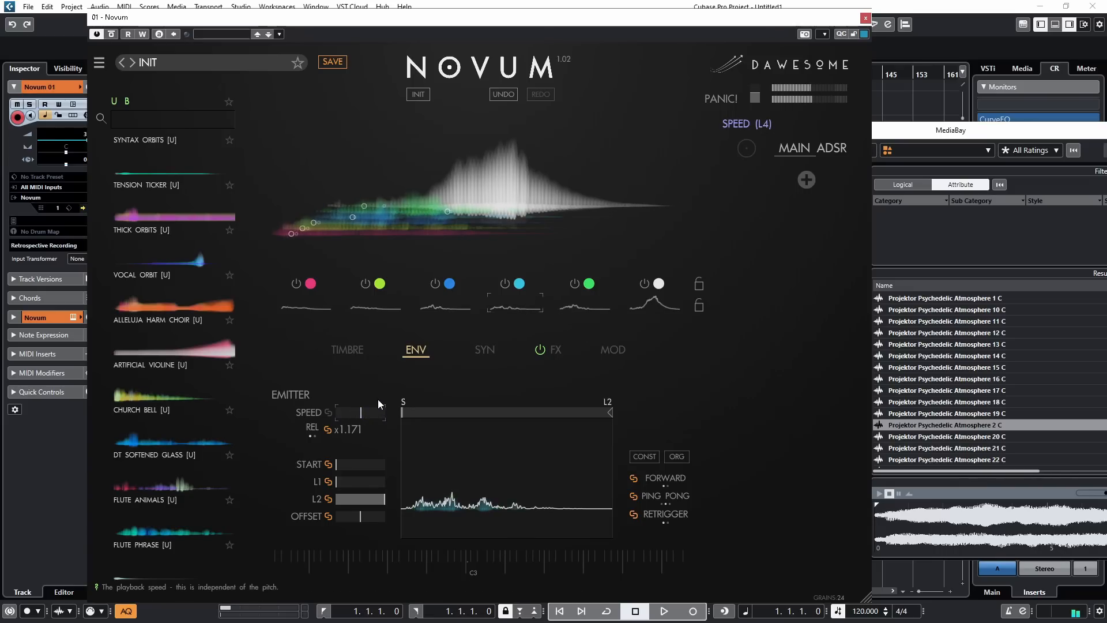
Step: Set the playback speed of layer 3 to about x0.9 and layer 1 to about x0.3, adjusting layer 2's speed as well
{"action": "left_click", "coordinate": [458, 303]}
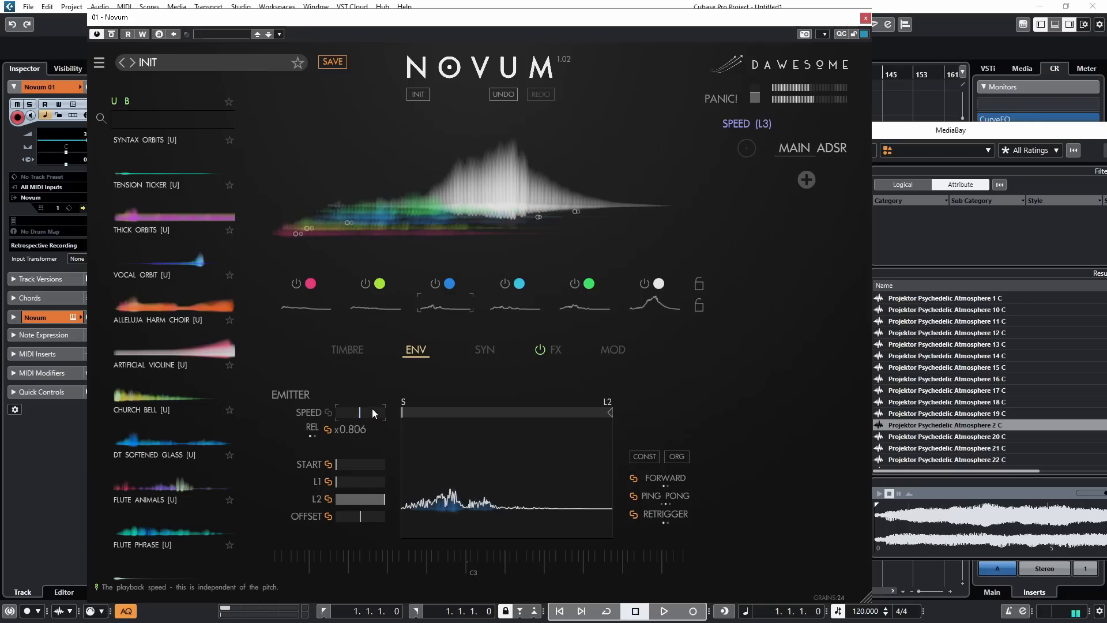
{"action": "left_click", "coordinate": [385, 307]}
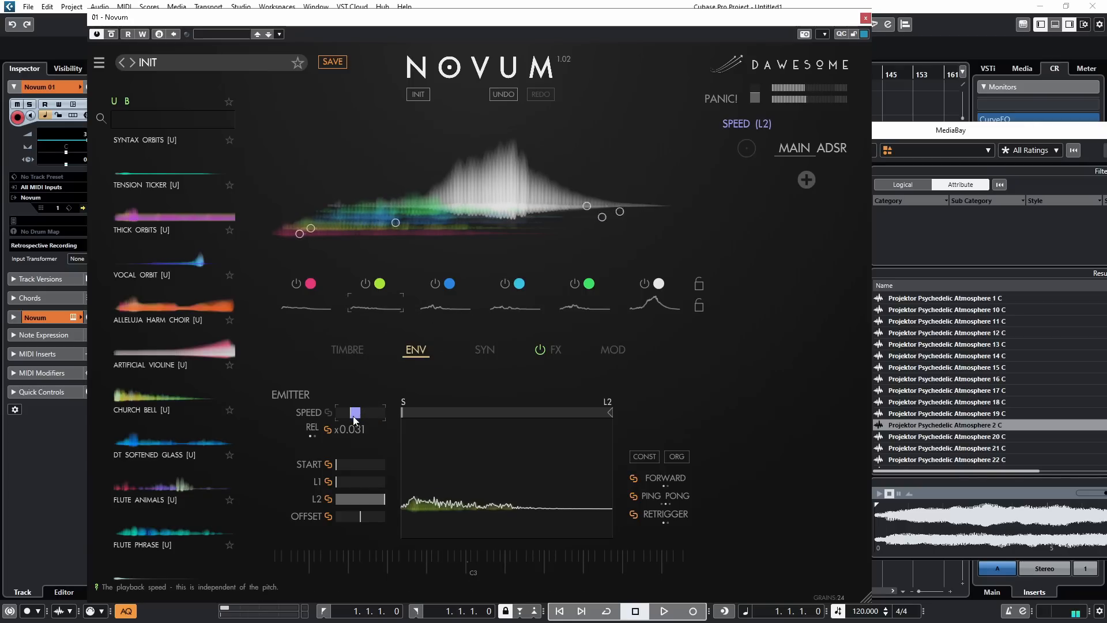
{"action": "mouse_move", "coordinate": [355, 413]}
{"action": "left_mouse_down"}
{"action": "mouse_move", "coordinate": [393, 387]}
{"action": "mouse_move", "coordinate": [361, 431]}
{"action": "left_mouse_up"}
{"action": "left_click", "coordinate": [323, 305]}
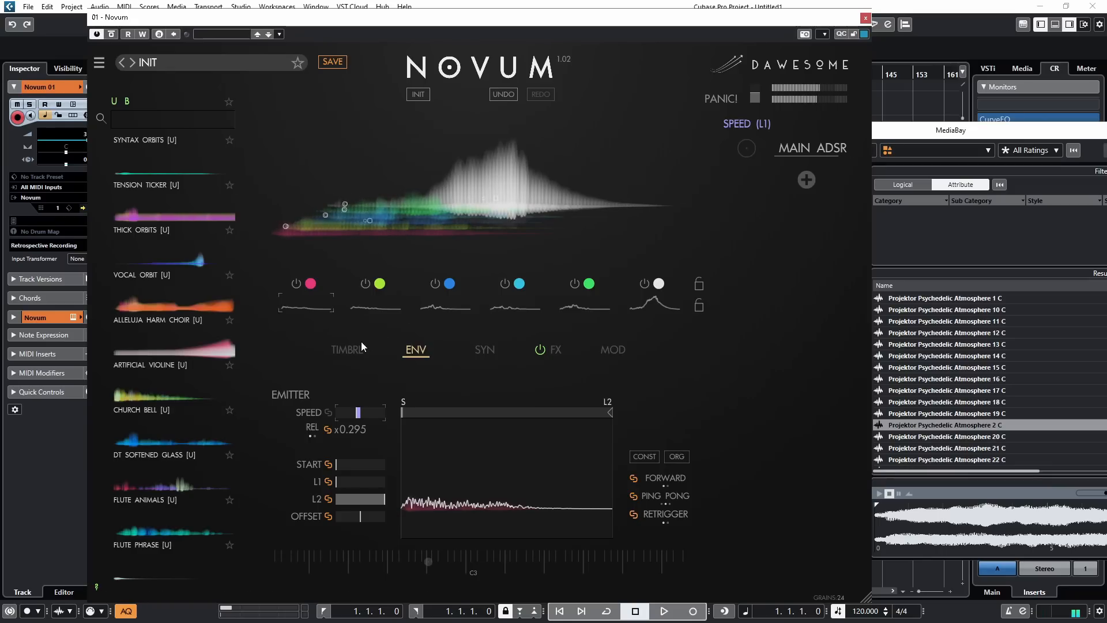
Step: Unlink the grain size, density and skew so that each layer has its own values
{"action": "left_click", "coordinate": [347, 350]}
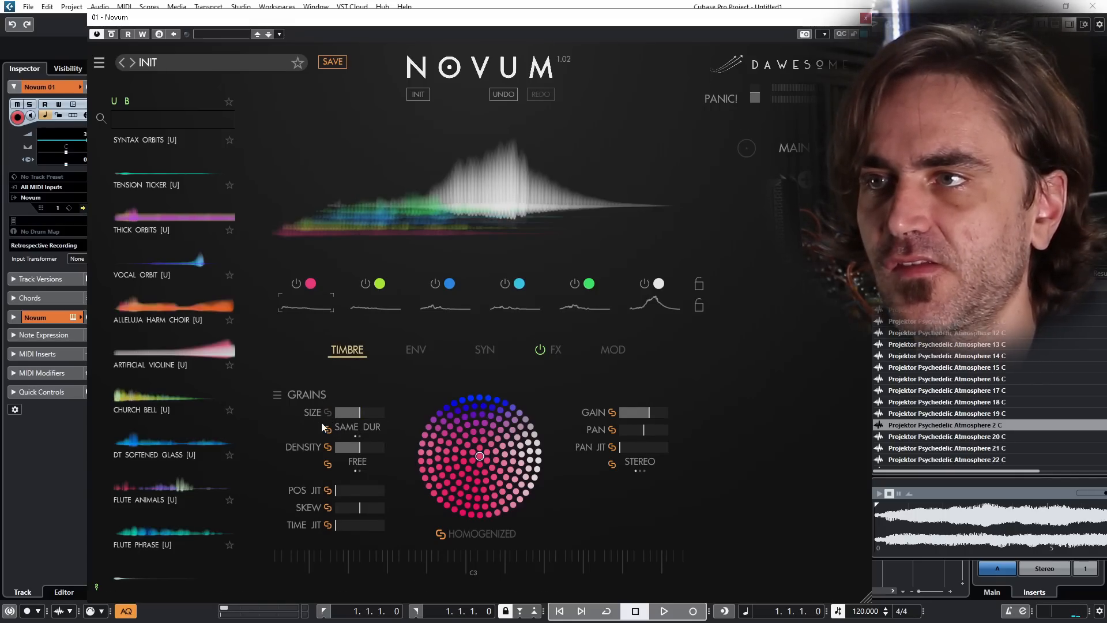
{"action": "left_click", "coordinate": [327, 447]}
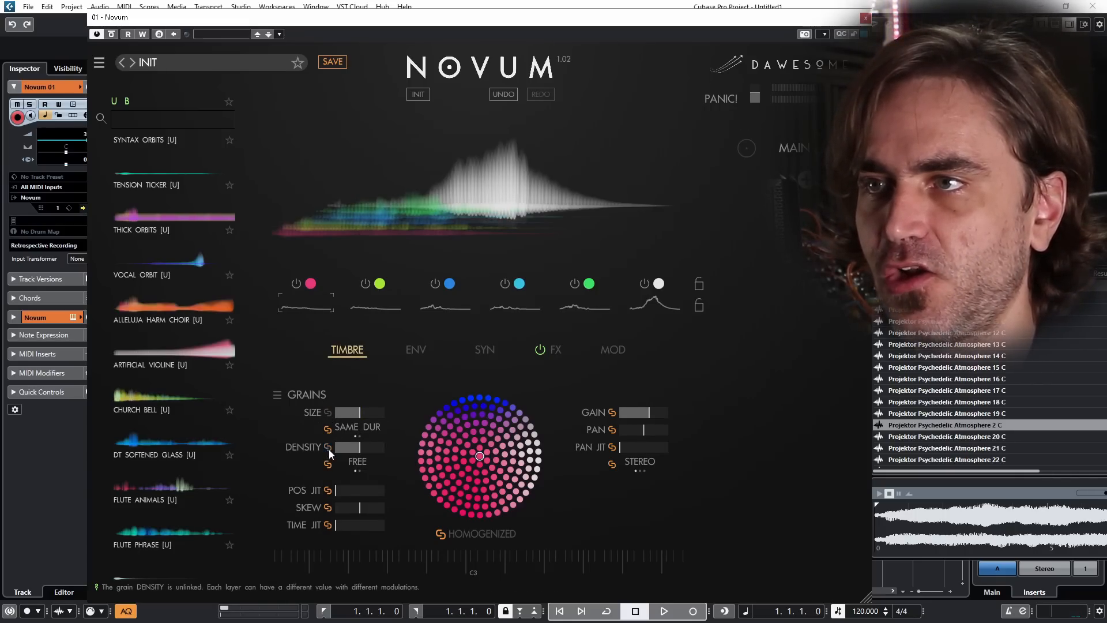
{"action": "left_click", "coordinate": [327, 508]}
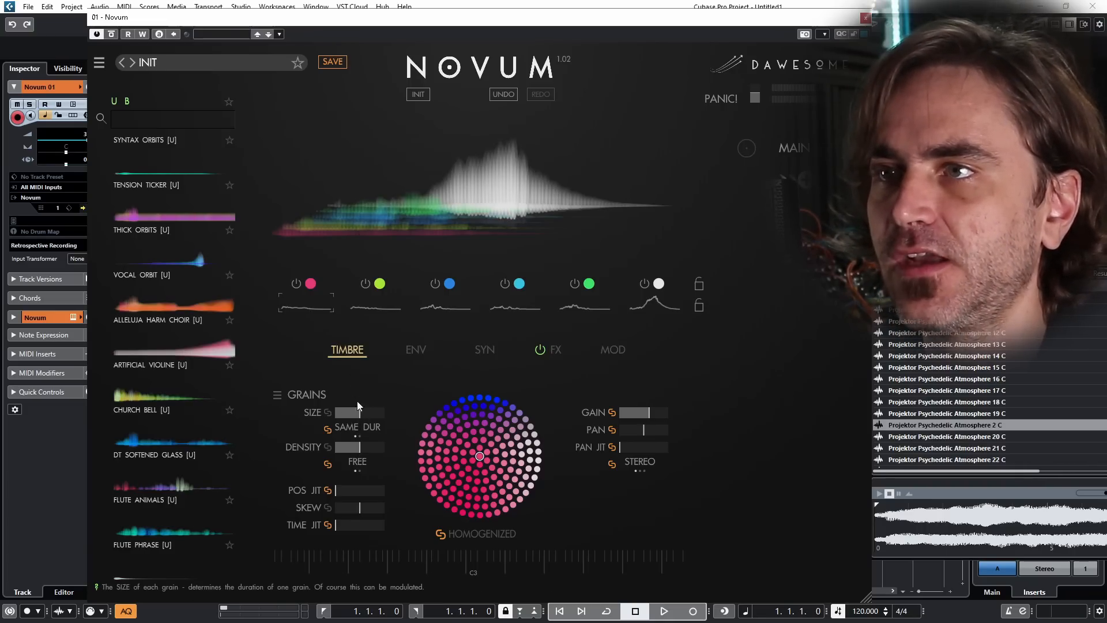
Step: Raise the grain size close to maximum on layers 1, 2 and 3
{"action": "left_click_drag", "start_coordinate": [359, 413], "coordinate": [406, 379]}
{"action": "left_click", "coordinate": [380, 311]}
{"action": "left_click", "coordinate": [443, 311]}
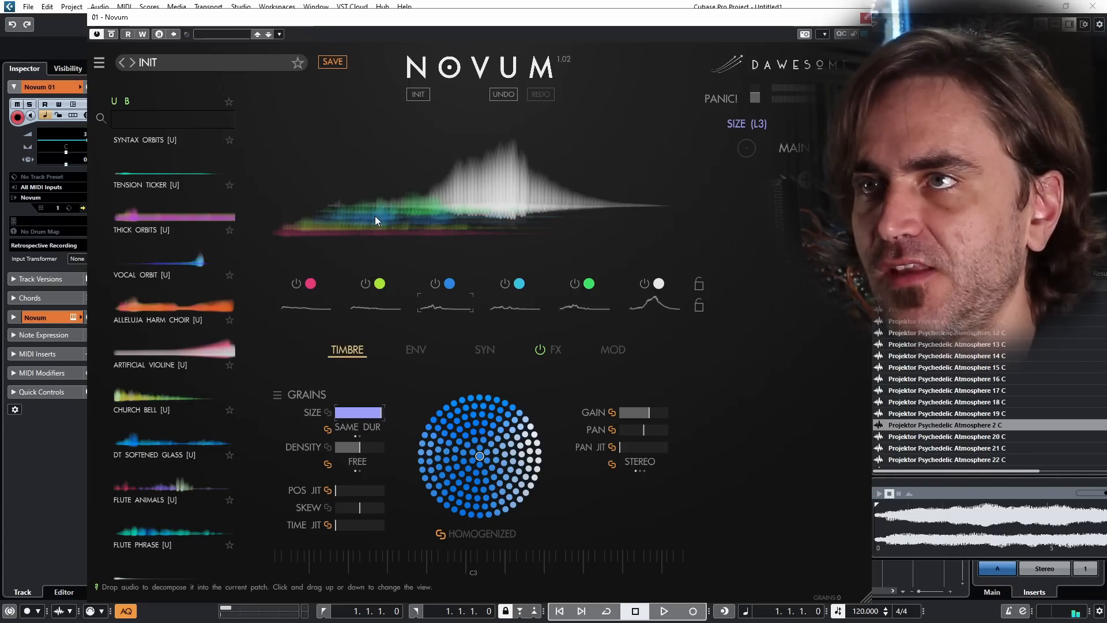
Step: Unlink Transpose between the layers, raising layer 3 and lowering layer 6 about halfway from centre
{"action": "left_click", "coordinate": [418, 350]}
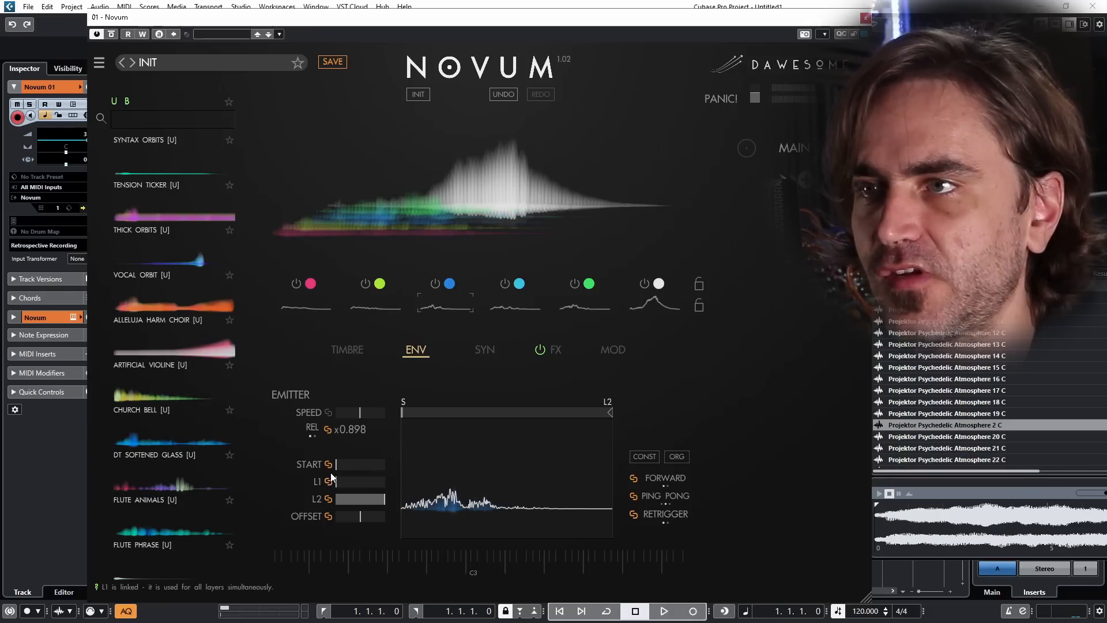
{"action": "left_click", "coordinate": [496, 342]}
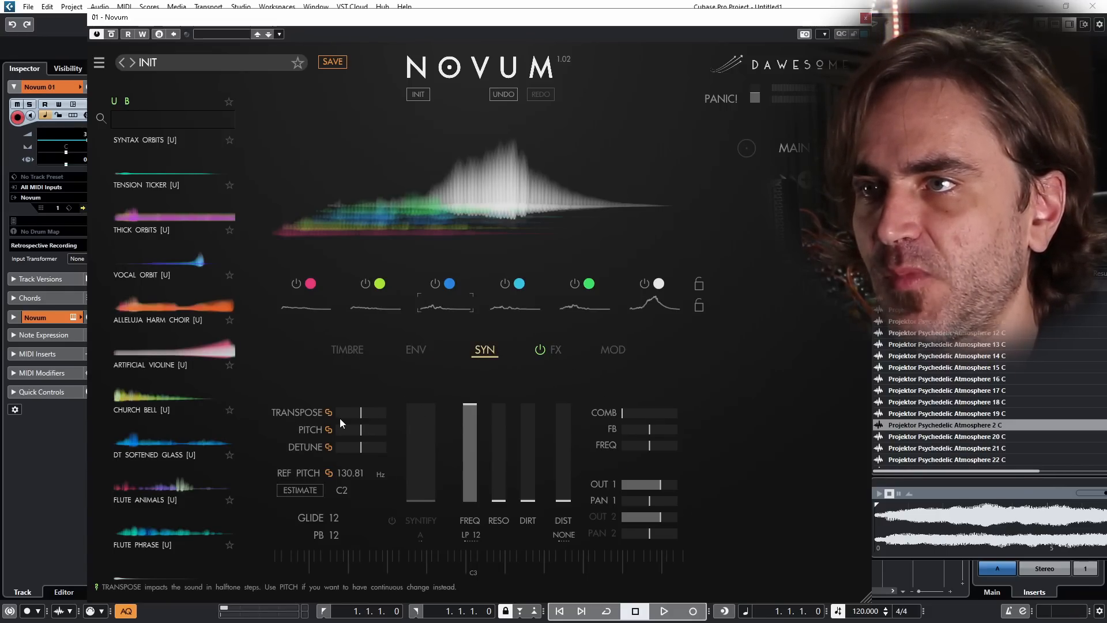
{"action": "mouse_move", "coordinate": [390, 402]}
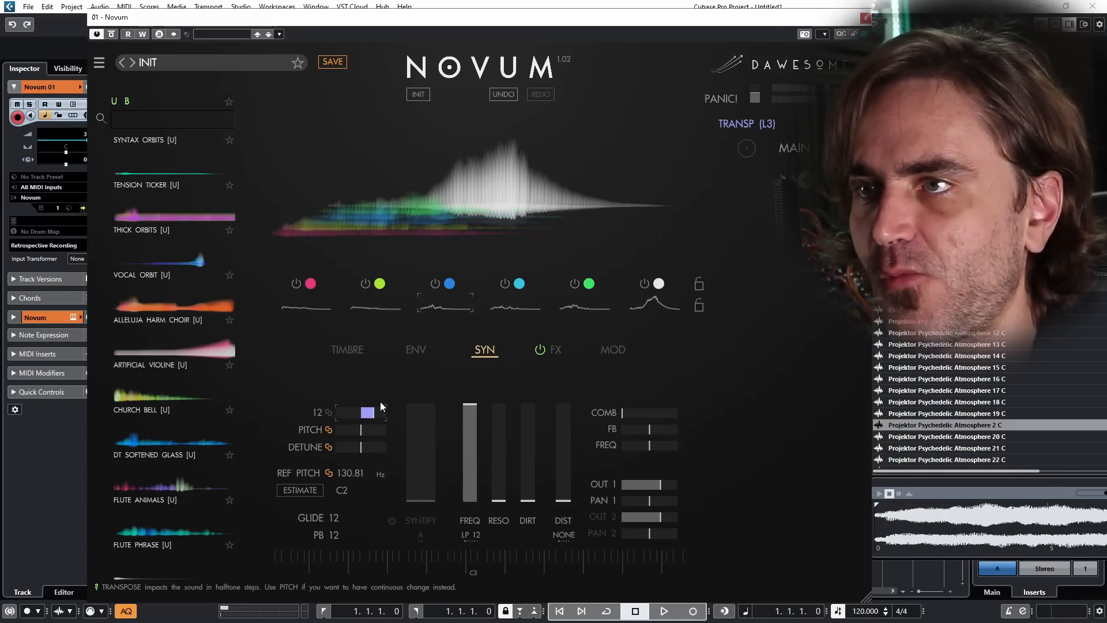
{"action": "left_click", "coordinate": [655, 302]}
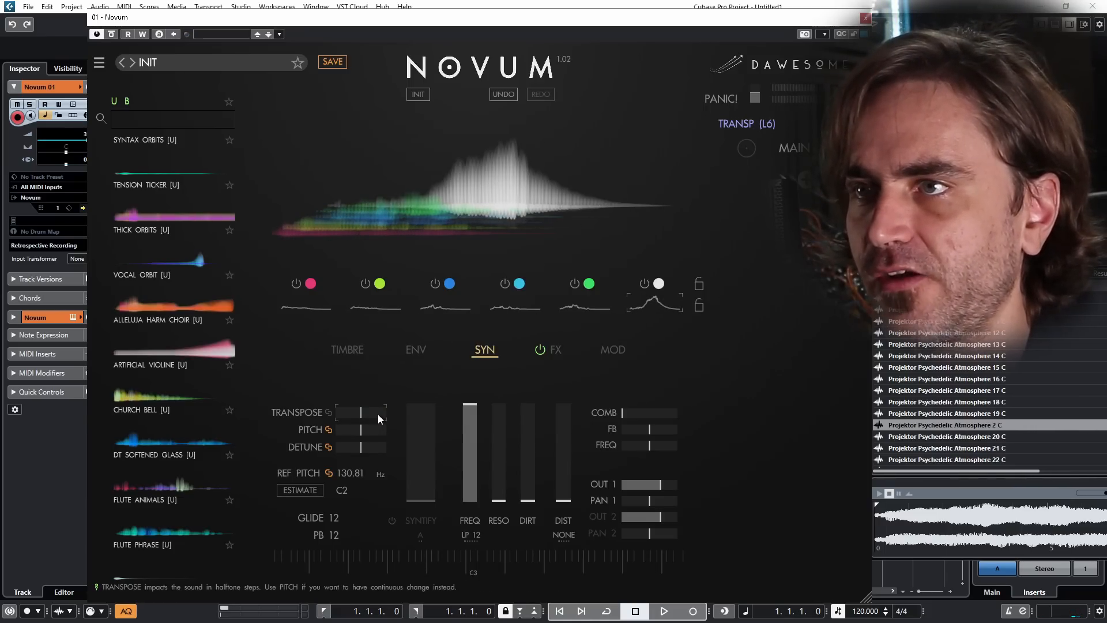
{"action": "left_click_drag", "start_coordinate": [378, 414], "coordinate": [347, 418]}
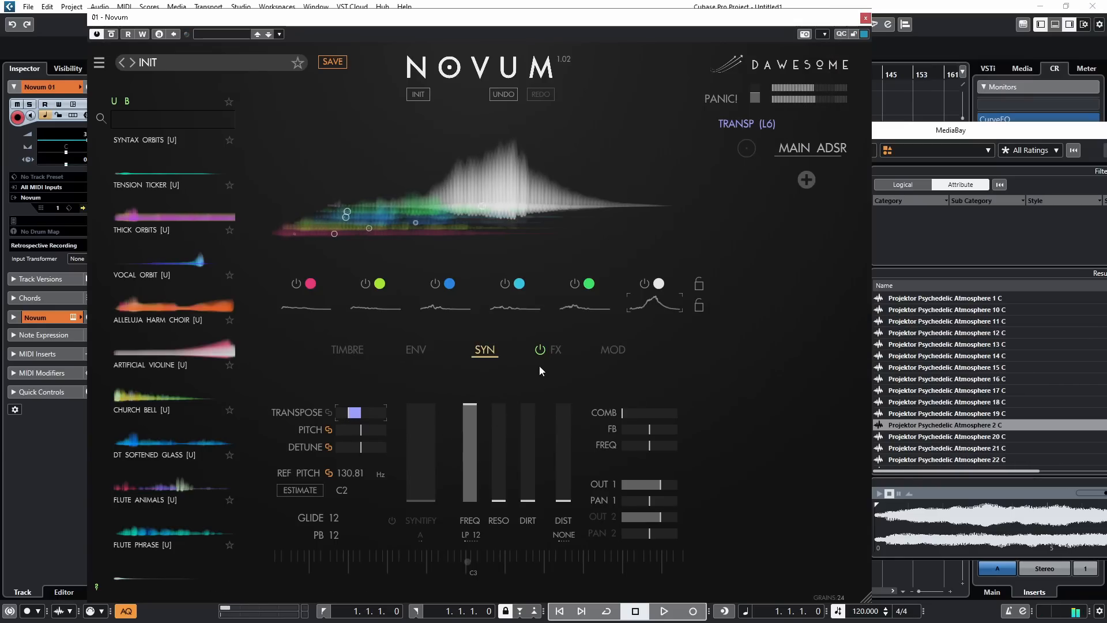
Step: Turn on Syntify, try its amount above the halfway point and bring it back to zero
{"action": "left_click", "coordinate": [392, 521]}
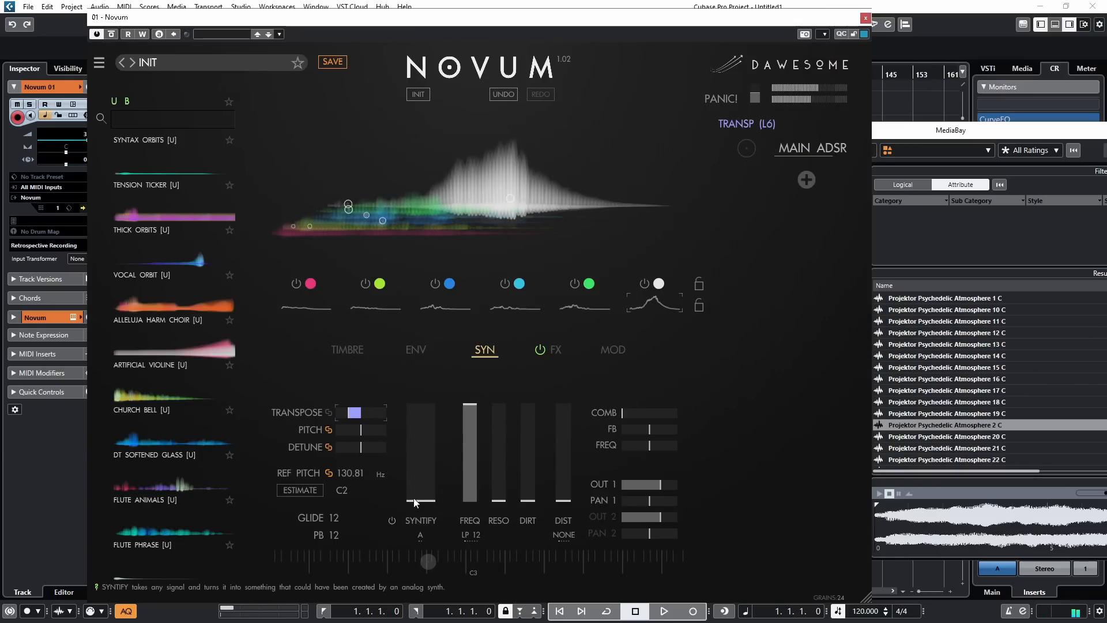
{"action": "left_click_drag", "start_coordinate": [420, 497], "coordinate": [430, 425]}
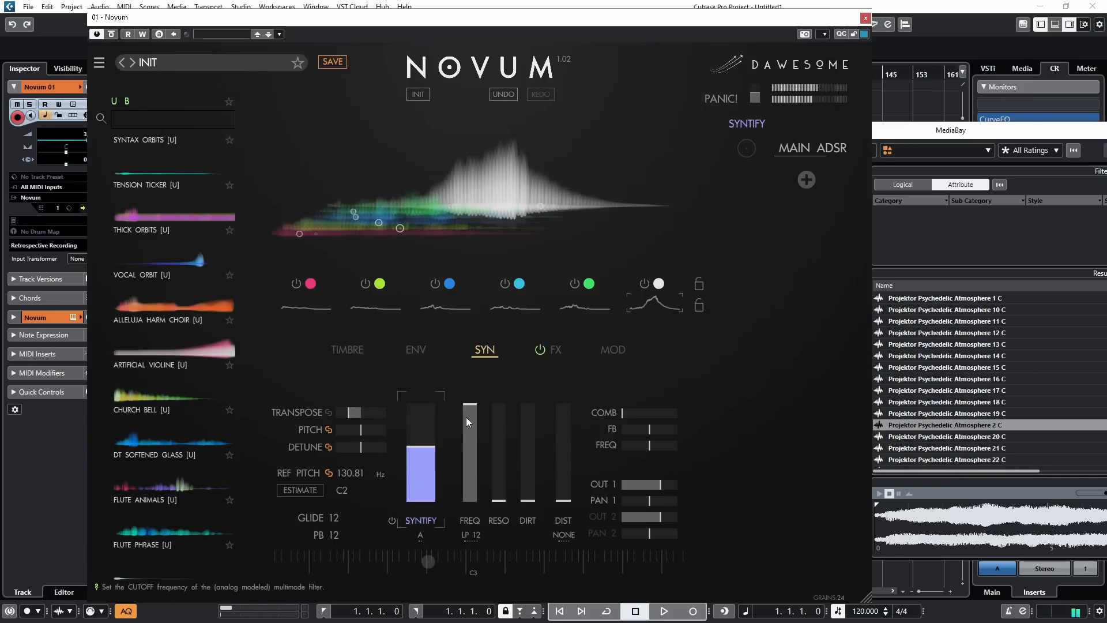
{"action": "left_click_drag", "start_coordinate": [434, 452], "coordinate": [427, 501]}
Step: Switch the filter to HP 24 and set its frequency to about 40 percent
{"action": "left_click", "coordinate": [470, 535]}
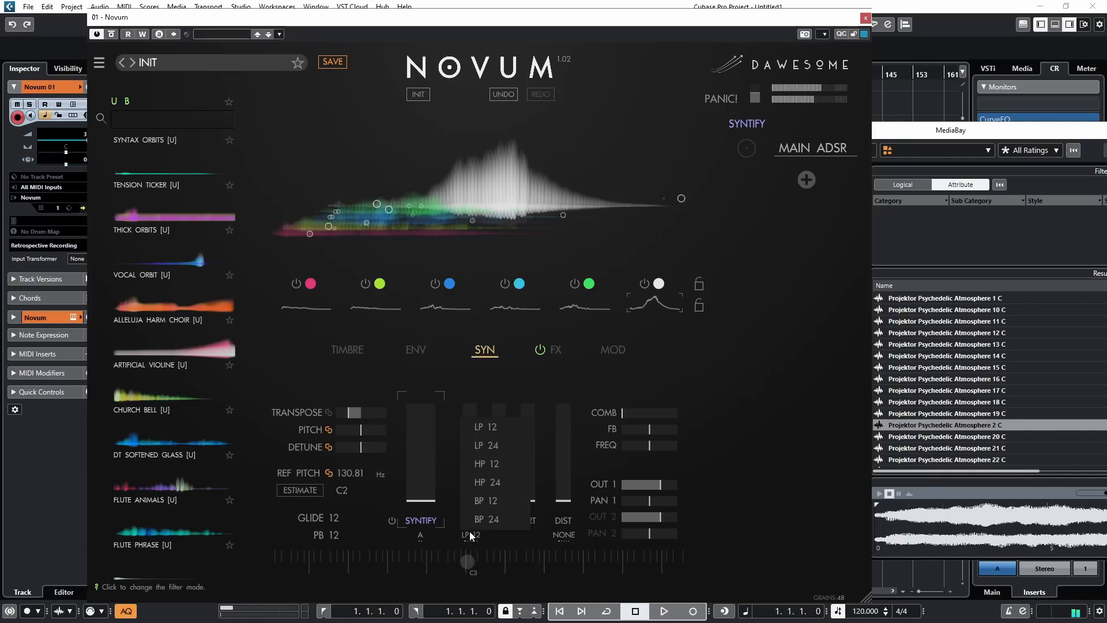
{"action": "left_click", "coordinate": [494, 482]}
{"action": "left_click", "coordinate": [475, 462]}
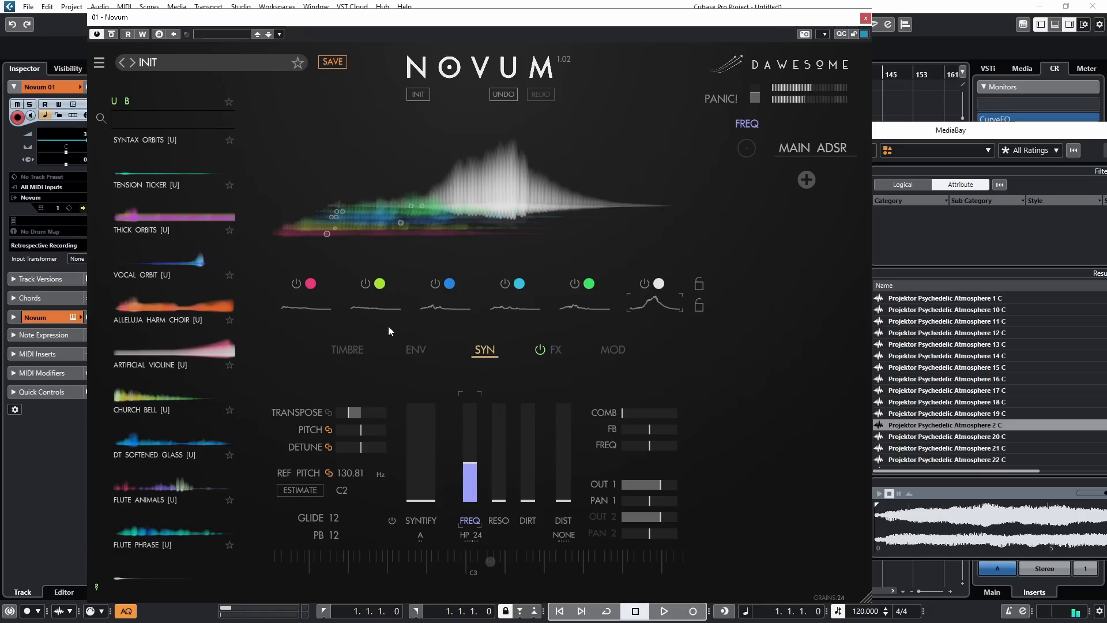
Step: Set layer 6's grain size to about 30 percent and density to about 70 percent, and add slight linked position jitter
{"action": "left_click", "coordinate": [412, 350]}
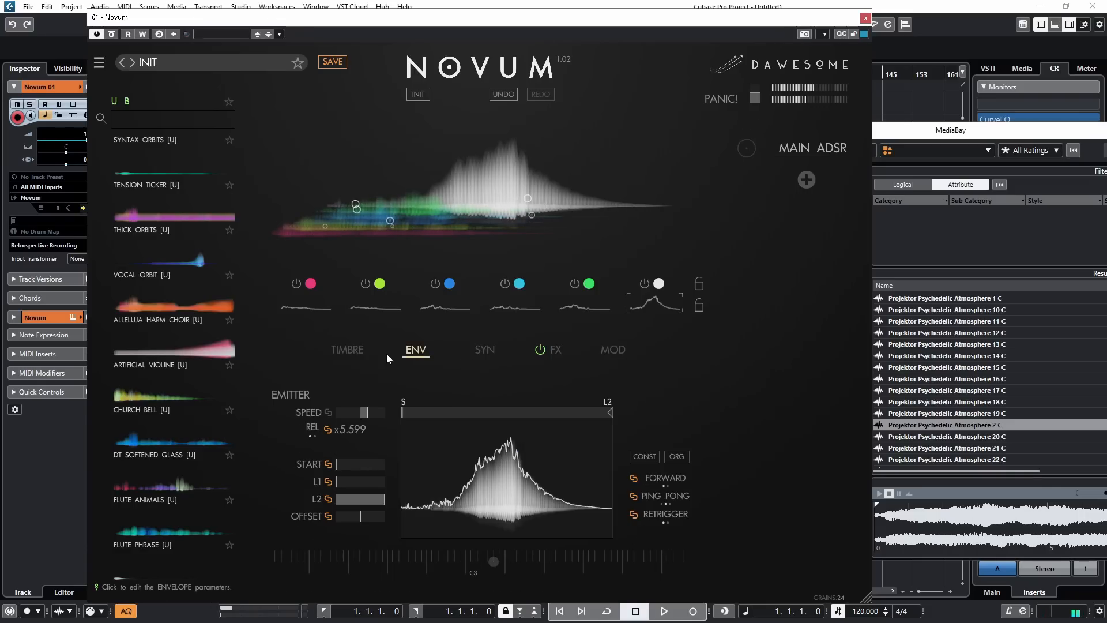
{"action": "left_click", "coordinate": [369, 352]}
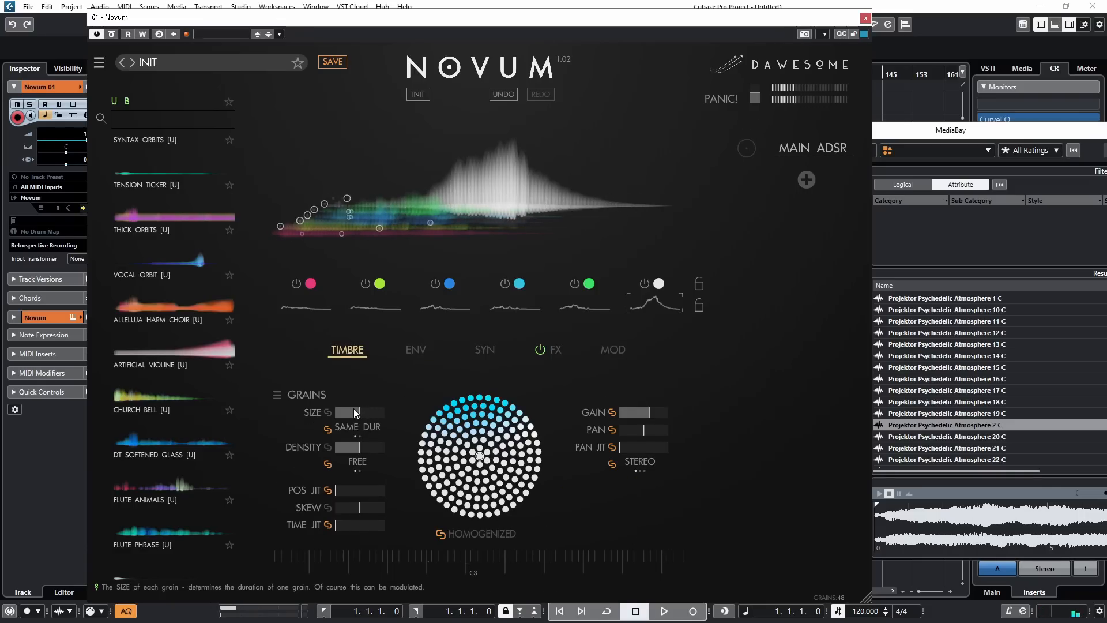
{"action": "left_click_drag", "start_coordinate": [354, 413], "coordinate": [354, 426]}
{"action": "left_click", "coordinate": [370, 449]}
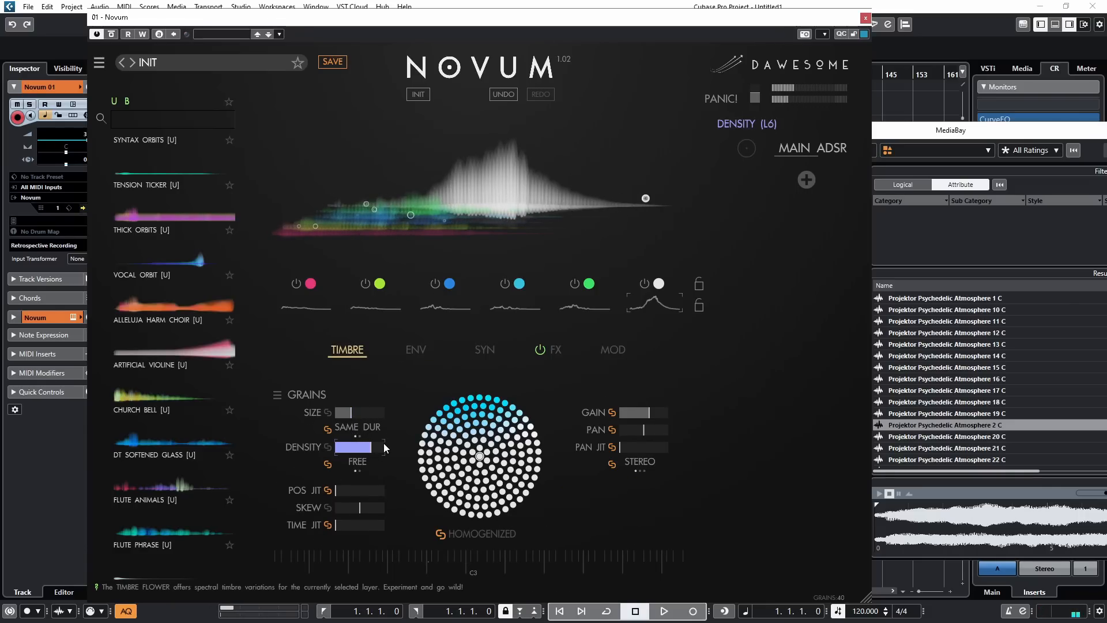
{"action": "left_click", "coordinate": [351, 488]}
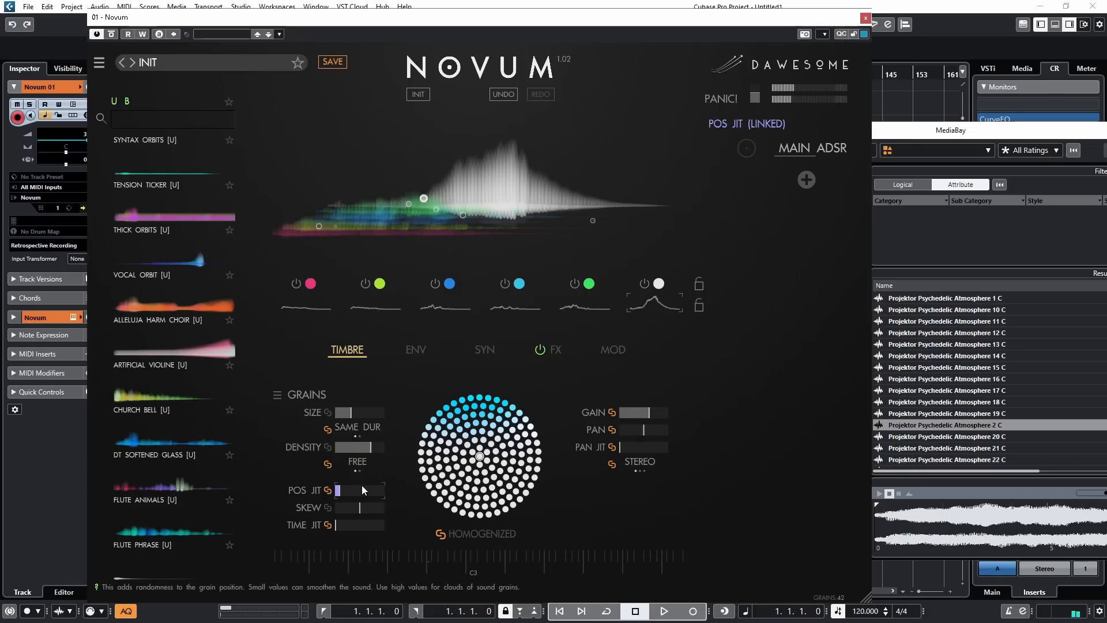
Step: Look over the effects rack and main envelope, and reset the synth to its initial patch
{"action": "left_click", "coordinate": [555, 349]}
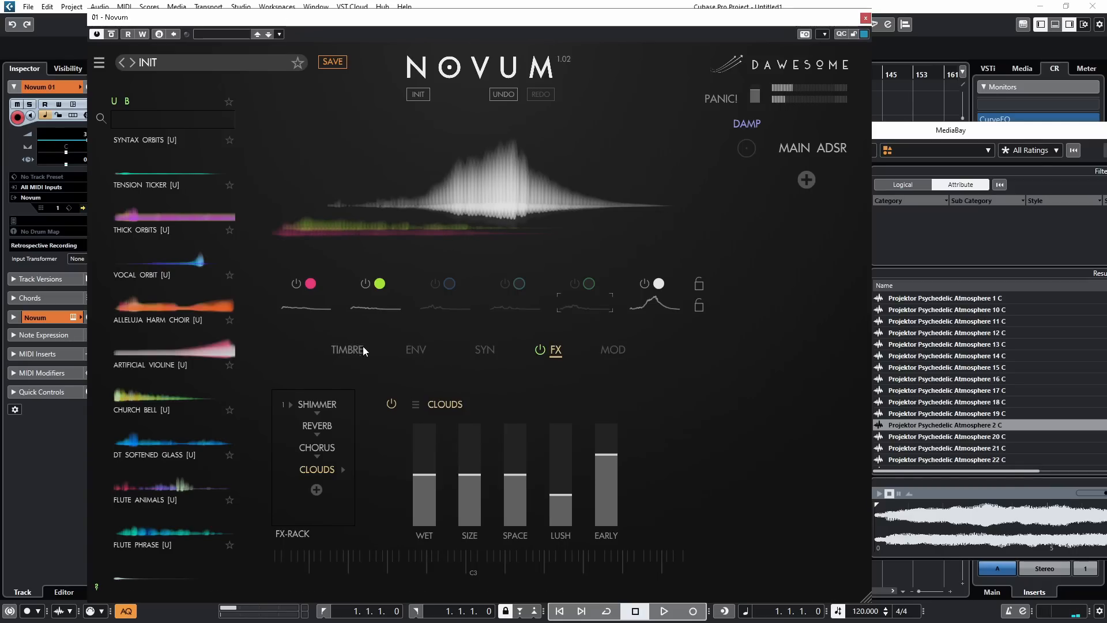
{"action": "left_click", "coordinate": [610, 349]}
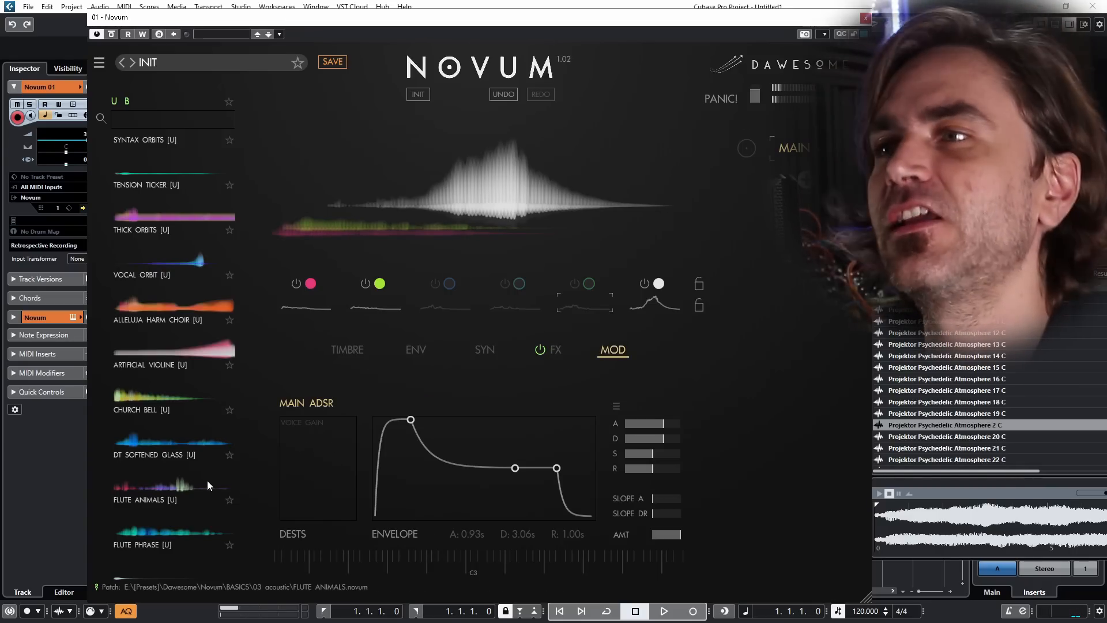
{"action": "left_click", "coordinate": [408, 92]}
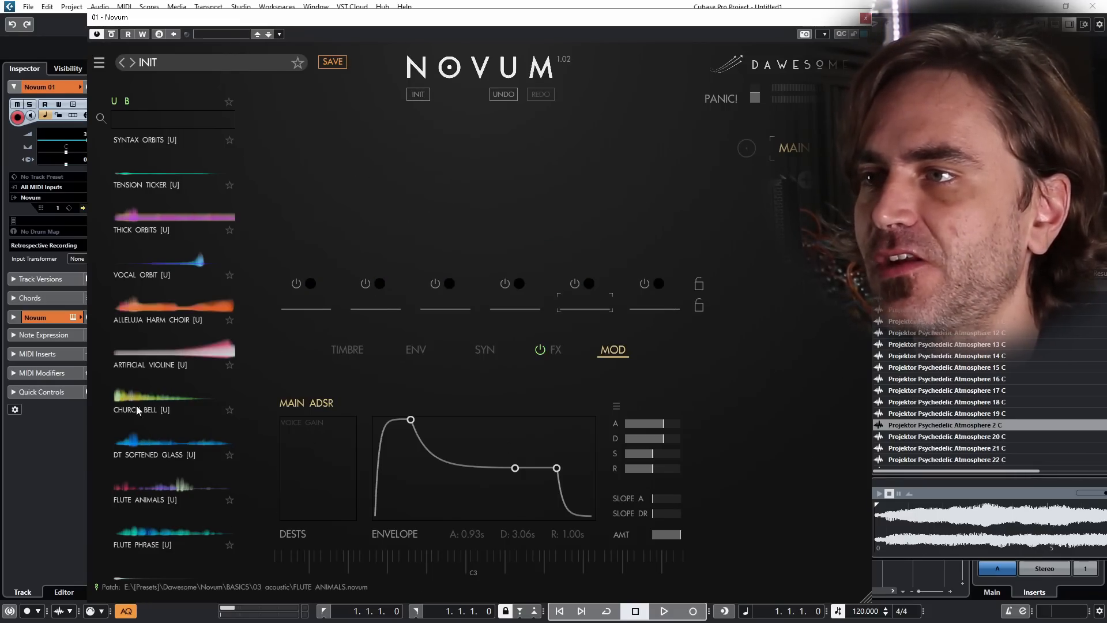
Step: Load the FM METAL patch's layers into the empty synth and bring up their grain settings
{"action": "scroll", "coordinate": [195, 516], "scroll_direction": "down", "scroll_amount": 9}
{"action": "scroll", "coordinate": [140, 308], "scroll_direction": "up", "scroll_amount": 3}
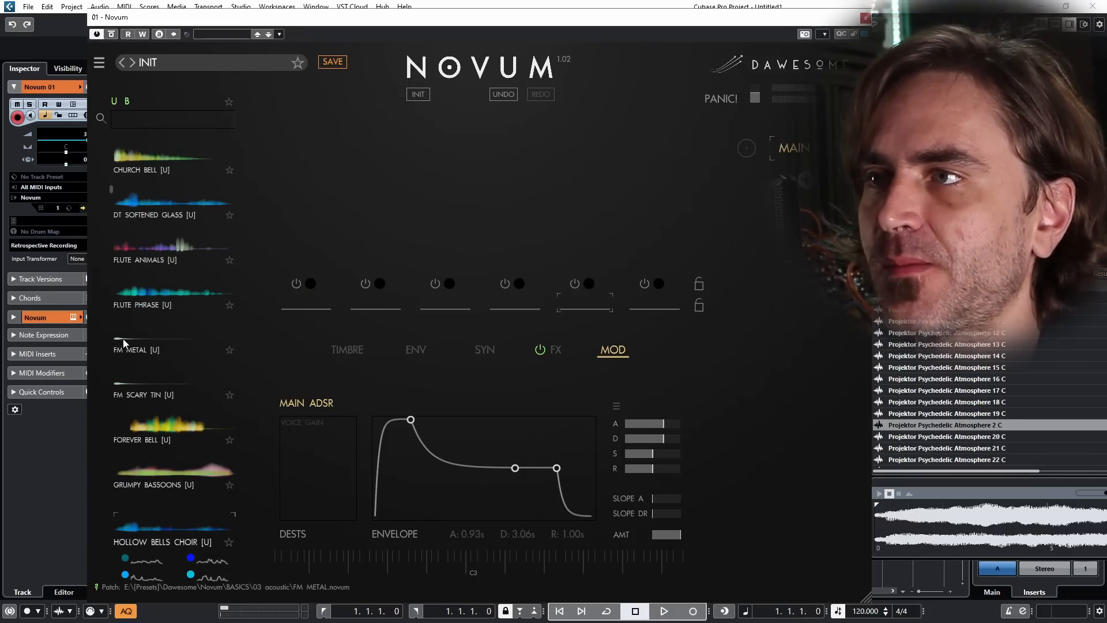
{"action": "left_click_drag", "start_coordinate": [138, 349], "coordinate": [472, 185]}
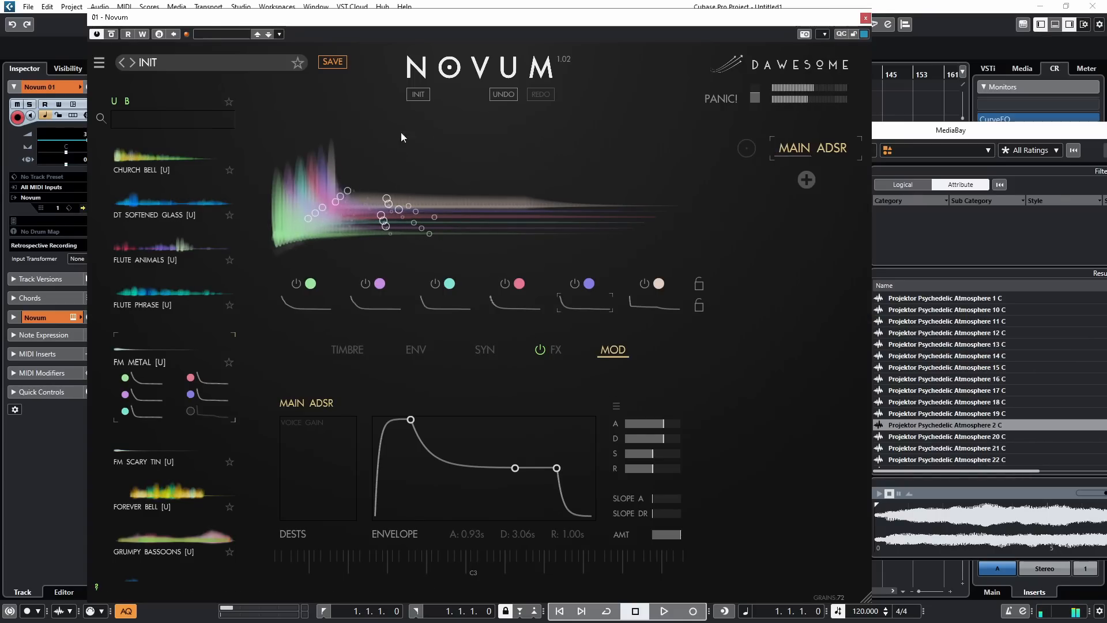
{"action": "left_click", "coordinate": [355, 350]}
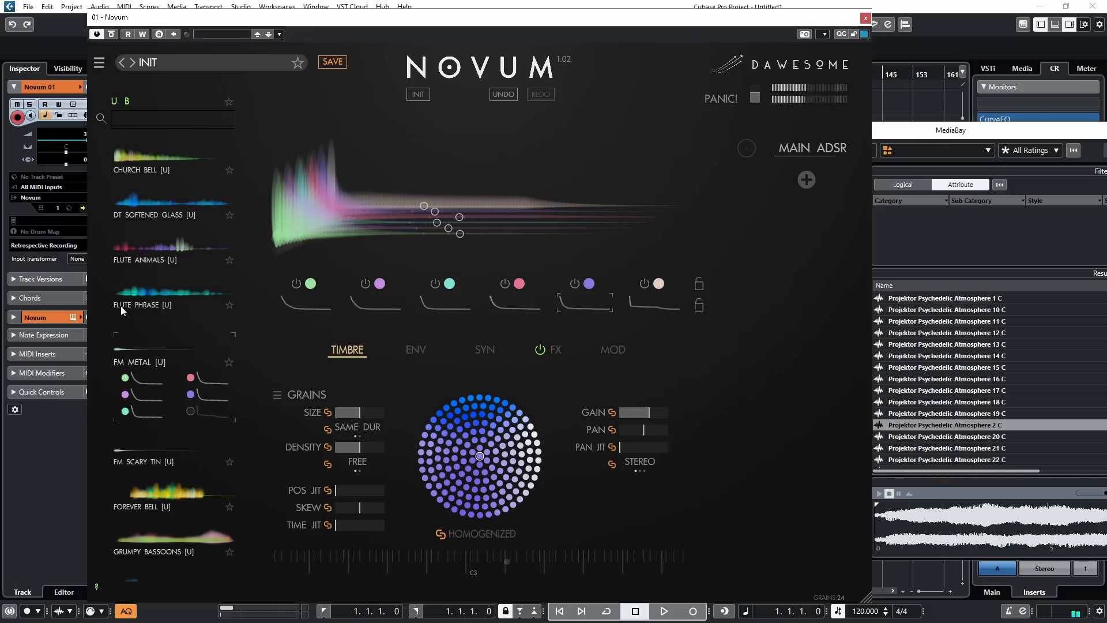
Step: Replace the layers with the FLUTE PHRASE patch and shorten the linked grain size to about 20 percent
{"action": "left_click", "coordinate": [156, 288]}
{"action": "left_click_drag", "start_coordinate": [156, 303], "coordinate": [372, 195]}
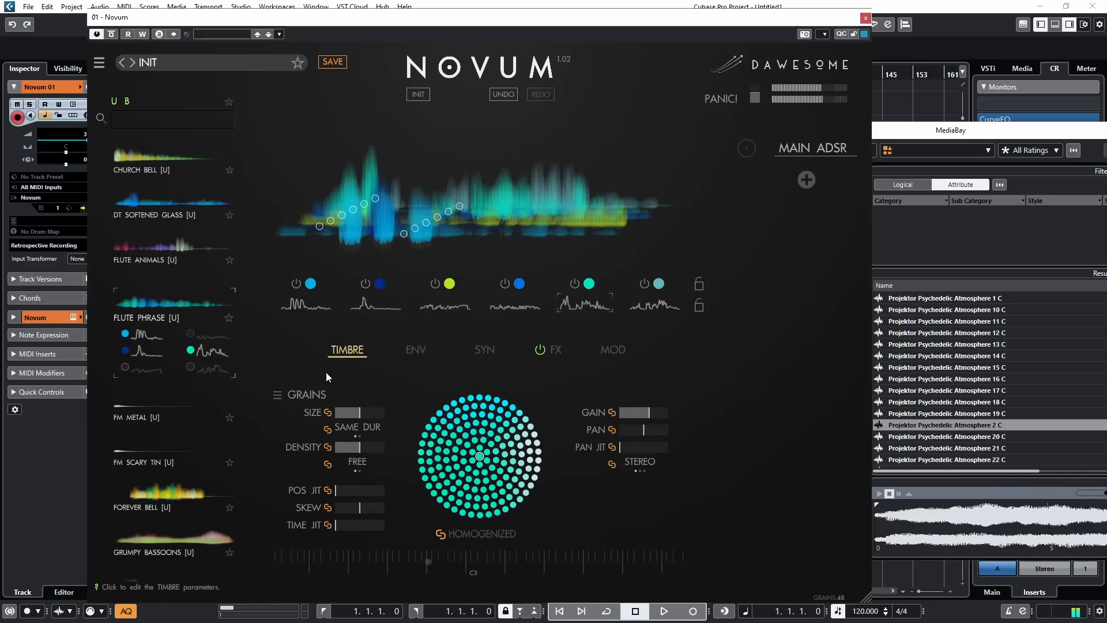
{"action": "left_click_drag", "start_coordinate": [354, 410], "coordinate": [348, 497]}
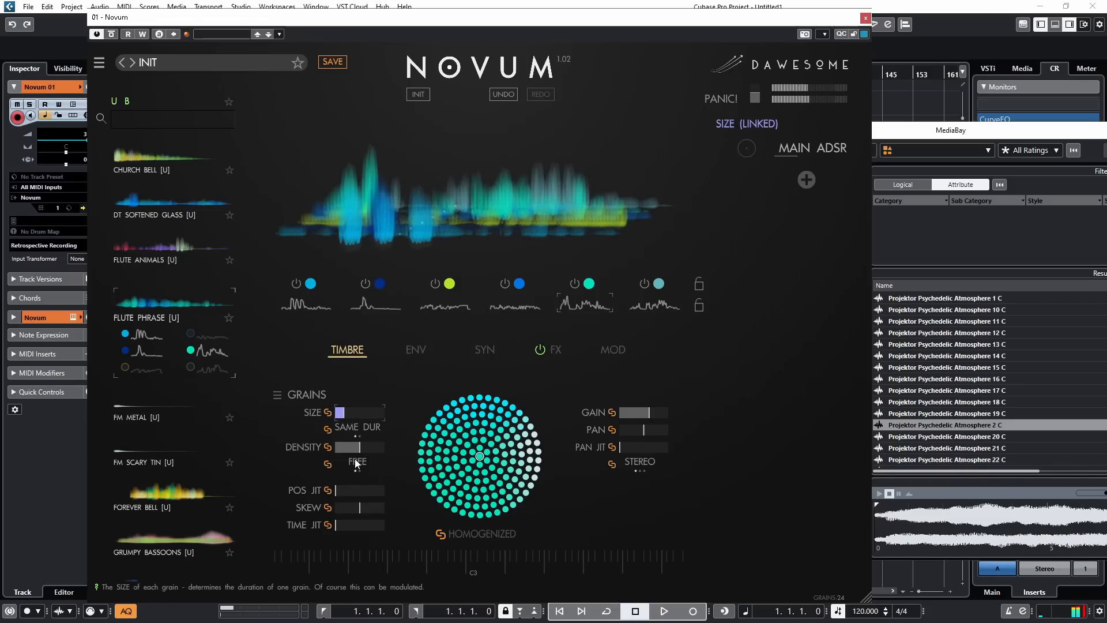
Step: Redraw layer 1's envelope flat at zero level after its opening section
{"action": "left_click", "coordinate": [416, 350]}
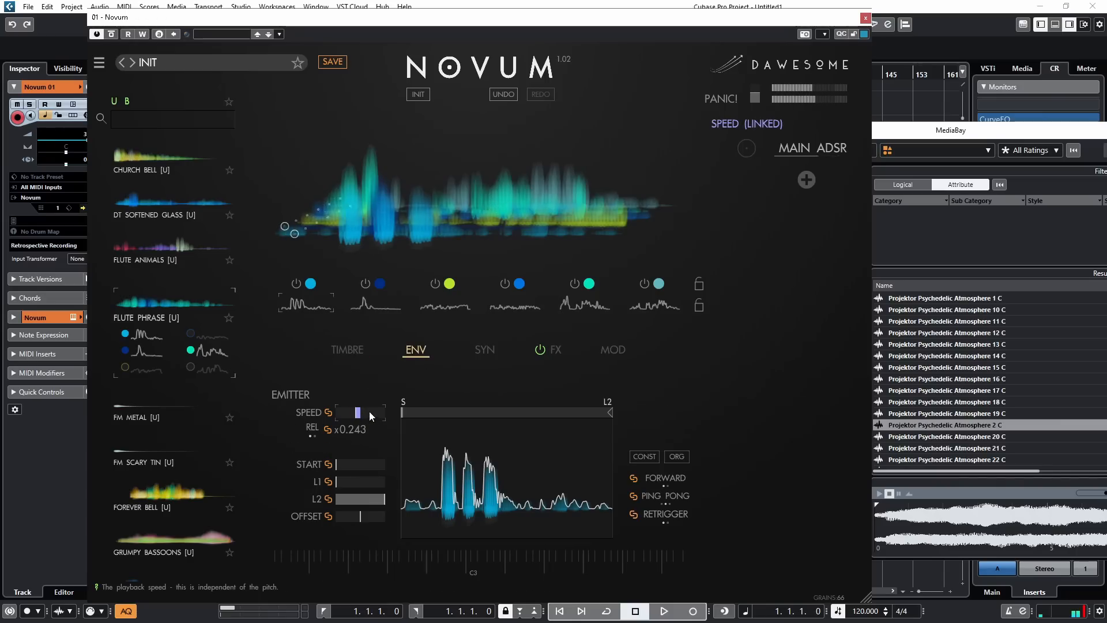
{"action": "left_click_drag", "start_coordinate": [483, 507], "coordinate": [611, 509]}
{"action": "left_click_drag", "start_coordinate": [512, 499], "coordinate": [610, 508]}
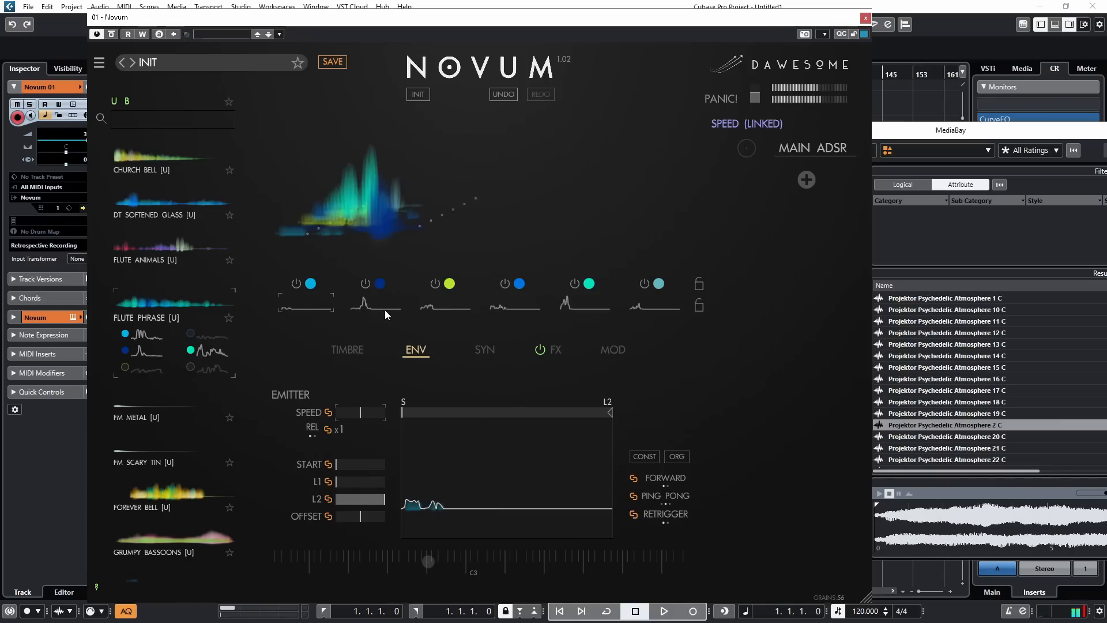
Step: Flatten the tails of the remaining layers' envelopes so each keeps only a short opening pulse
{"action": "left_click", "coordinate": [385, 310]}
{"action": "left_click_drag", "start_coordinate": [470, 507], "coordinate": [435, 512]}
{"action": "left_click", "coordinate": [445, 305]}
{"action": "left_click", "coordinate": [514, 306]}
{"action": "left_click", "coordinate": [584, 306]}
{"action": "left_click_drag", "start_coordinate": [467, 512], "coordinate": [433, 510]}
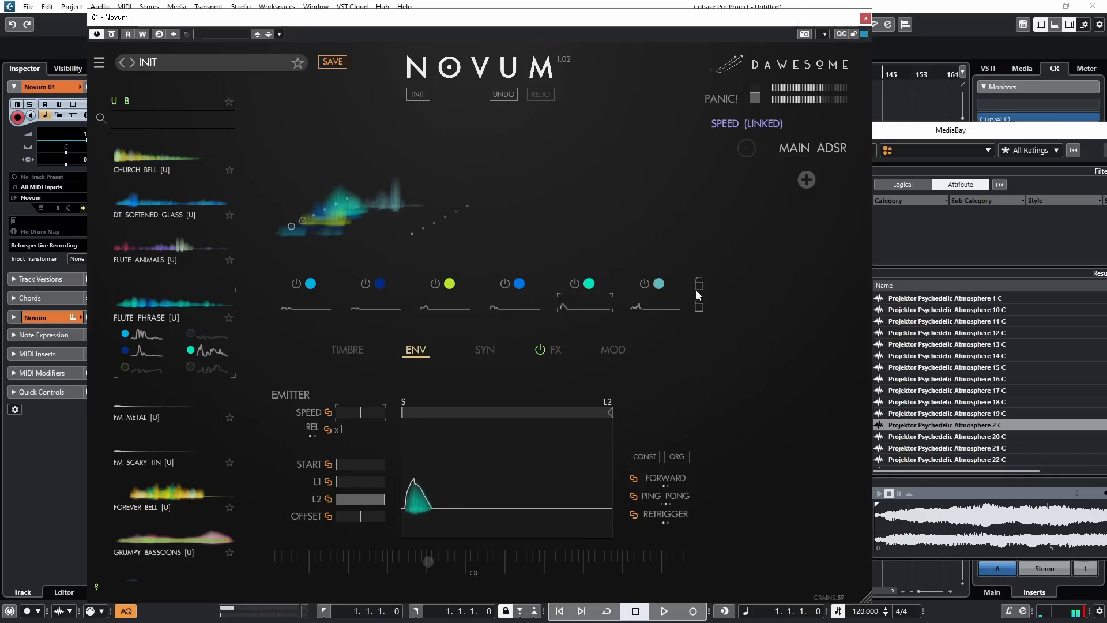
{"action": "left_click", "coordinate": [375, 306]}
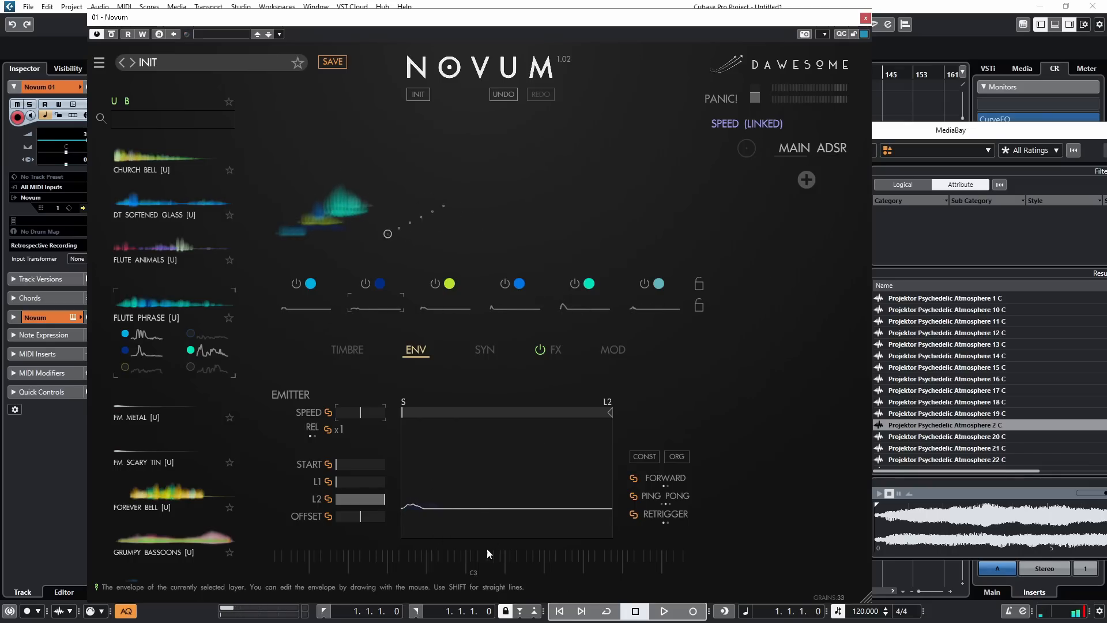
Step: Adjust the filter frequency while trying full distortion, and bring the distortion back to zero
{"action": "left_click", "coordinate": [445, 305]}
{"action": "left_click", "coordinate": [485, 350]}
{"action": "left_click_drag", "start_coordinate": [470, 443], "coordinate": [498, 422]}
{"action": "left_click_drag", "start_coordinate": [563, 499], "coordinate": [562, 404]}
{"action": "left_click_drag", "start_coordinate": [470, 463], "coordinate": [470, 439]}
{"action": "left_click_drag", "start_coordinate": [563, 405], "coordinate": [563, 500]}
{"action": "left_click_drag", "start_coordinate": [472, 479], "coordinate": [471, 441]}
Step: Add a Shimmer effect followed by a Clouds reverb to the effects rack
{"action": "left_click", "coordinate": [555, 349]}
{"action": "left_click", "coordinate": [316, 405]}
{"action": "left_click", "coordinate": [354, 334]}
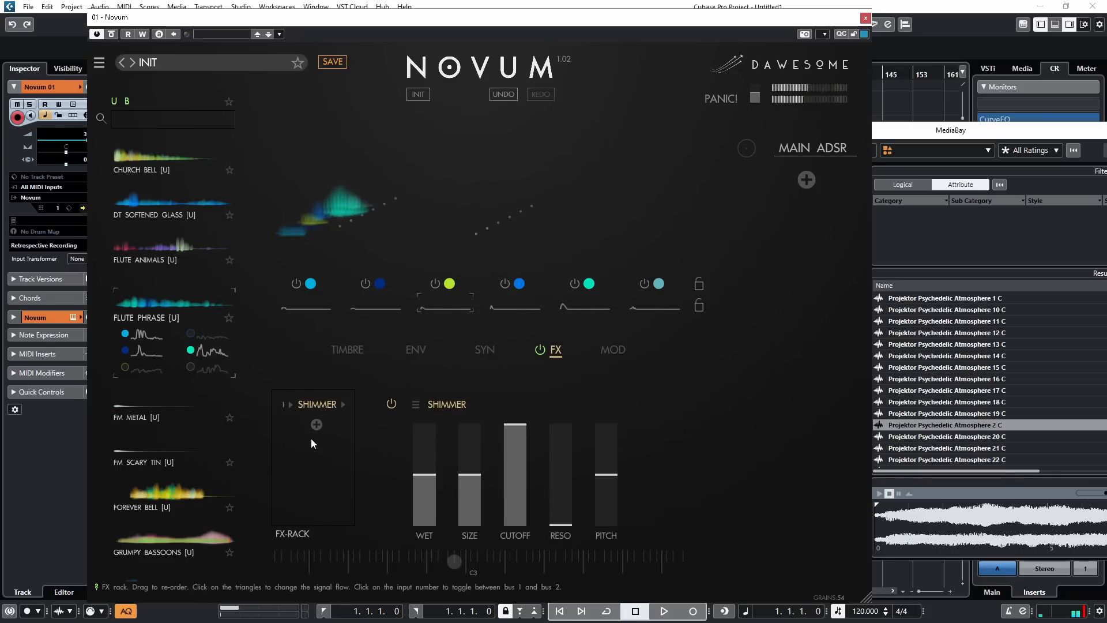
{"action": "left_click", "coordinate": [316, 424]}
{"action": "left_click", "coordinate": [352, 350]}
Step: Set Clouds to about 57 percent wet, with size, space and lush at roughly 90 percent
{"action": "left_click_drag", "start_coordinate": [425, 477], "coordinate": [428, 440]}
{"action": "left_click_drag", "start_coordinate": [466, 476], "coordinate": [470, 422]}
{"action": "left_click_drag", "start_coordinate": [512, 483], "coordinate": [517, 441]}
{"action": "left_click_drag", "start_coordinate": [554, 481], "coordinate": [545, 423]}
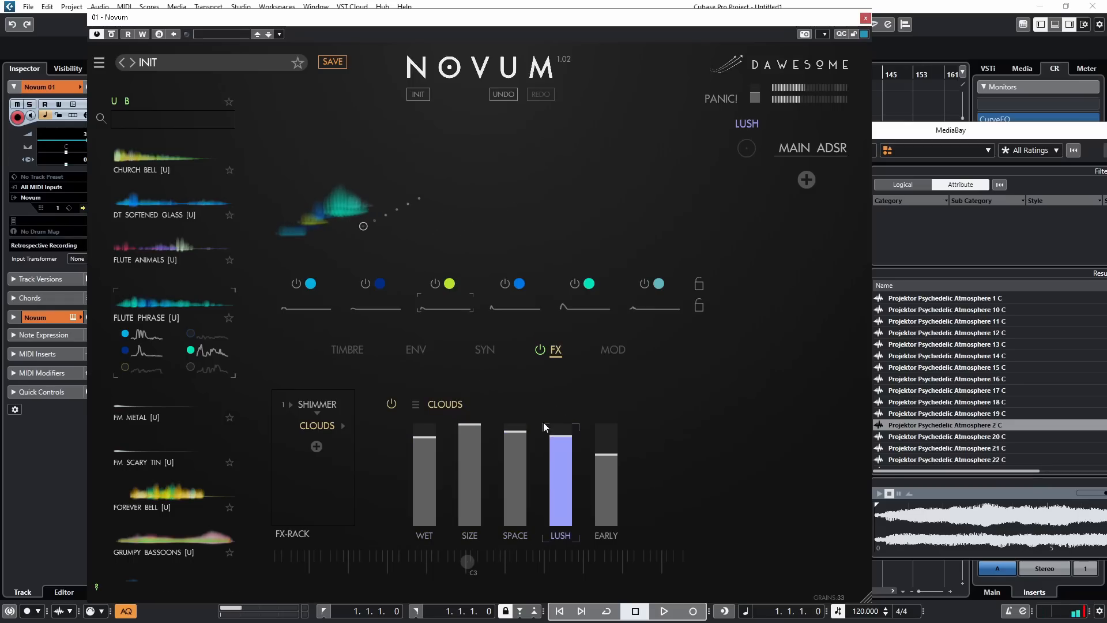
{"action": "left_click_drag", "start_coordinate": [467, 448], "coordinate": [421, 479]}
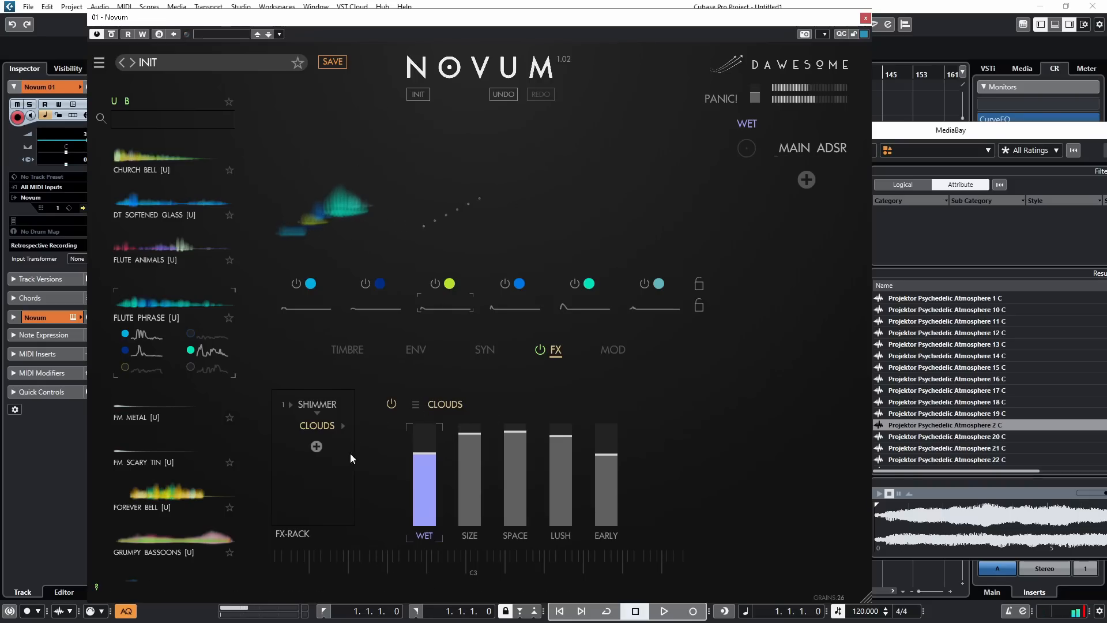
{"action": "left_click_drag", "start_coordinate": [426, 477], "coordinate": [427, 501]}
Step: Lower Shimmer's wet level to about 35 percent and Clouds' to about 25 percent, with Clouds' size, space and lush at about 15 percent
{"action": "left_click", "coordinate": [314, 403]}
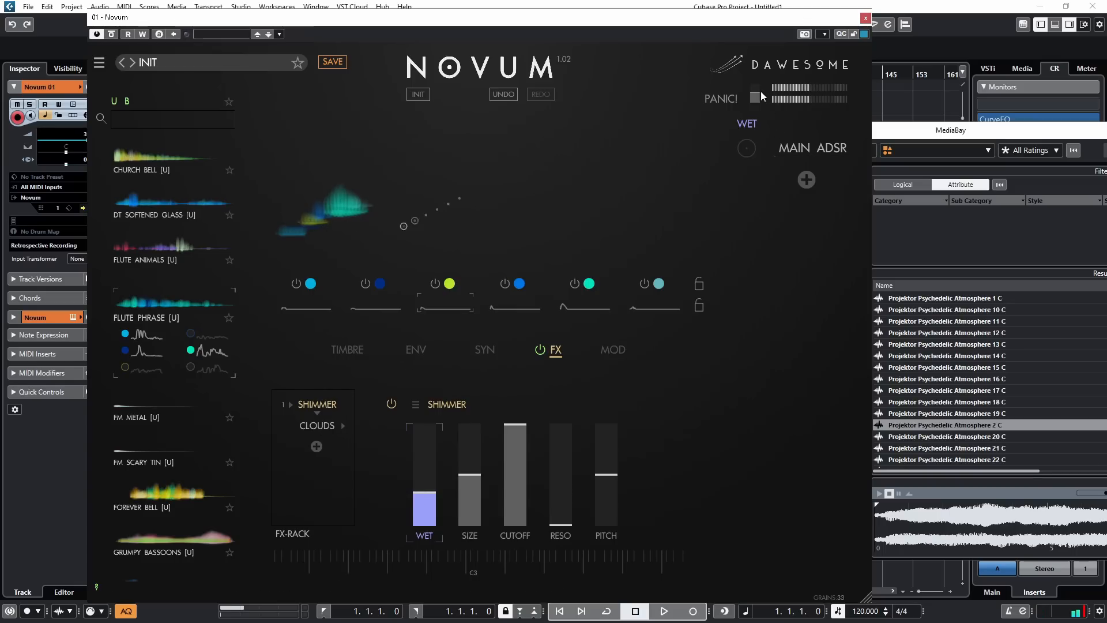
{"action": "left_click", "coordinate": [318, 426]}
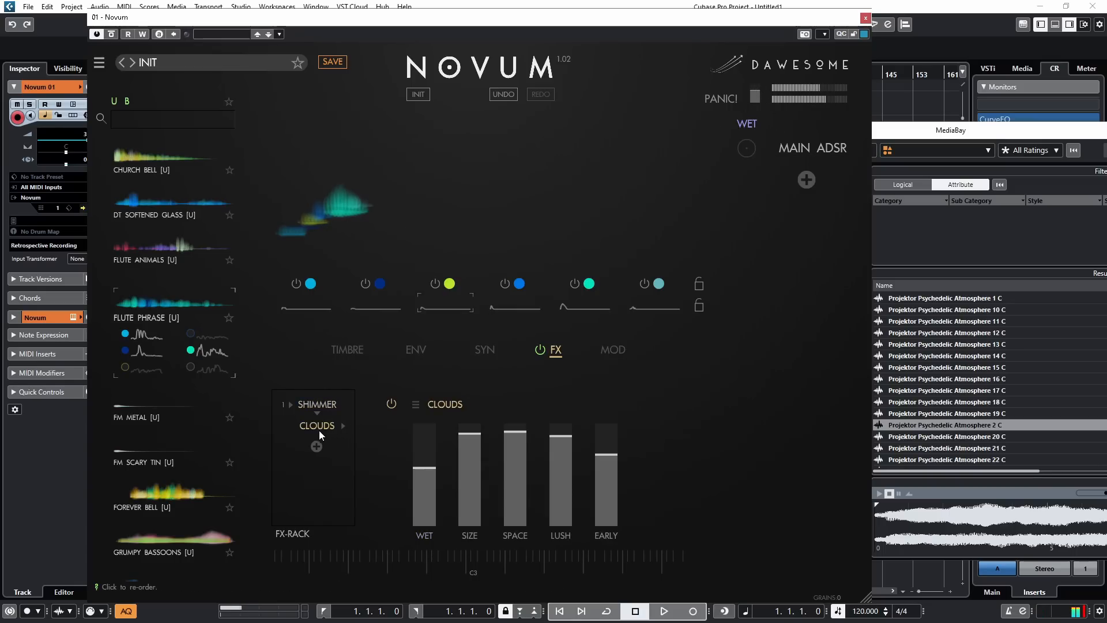
{"action": "left_click_drag", "start_coordinate": [518, 455], "coordinate": [602, 486]}
{"action": "left_click_drag", "start_coordinate": [422, 497], "coordinate": [418, 505]}
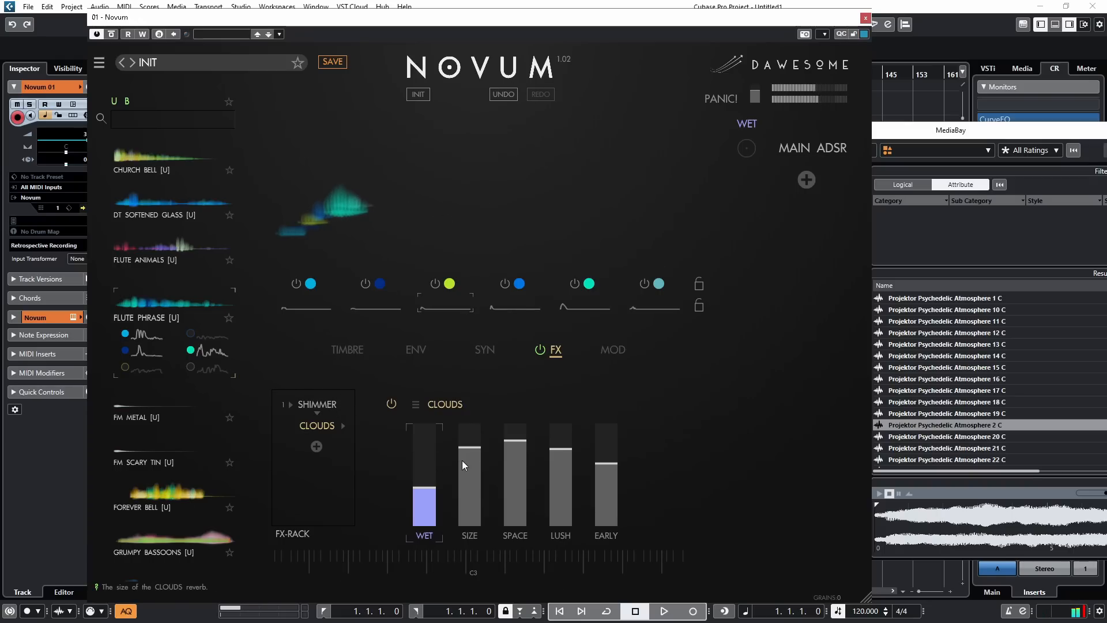
{"action": "left_click_drag", "start_coordinate": [462, 460], "coordinate": [476, 514]}
{"action": "left_click", "coordinate": [325, 406]}
{"action": "left_click", "coordinate": [465, 510]}
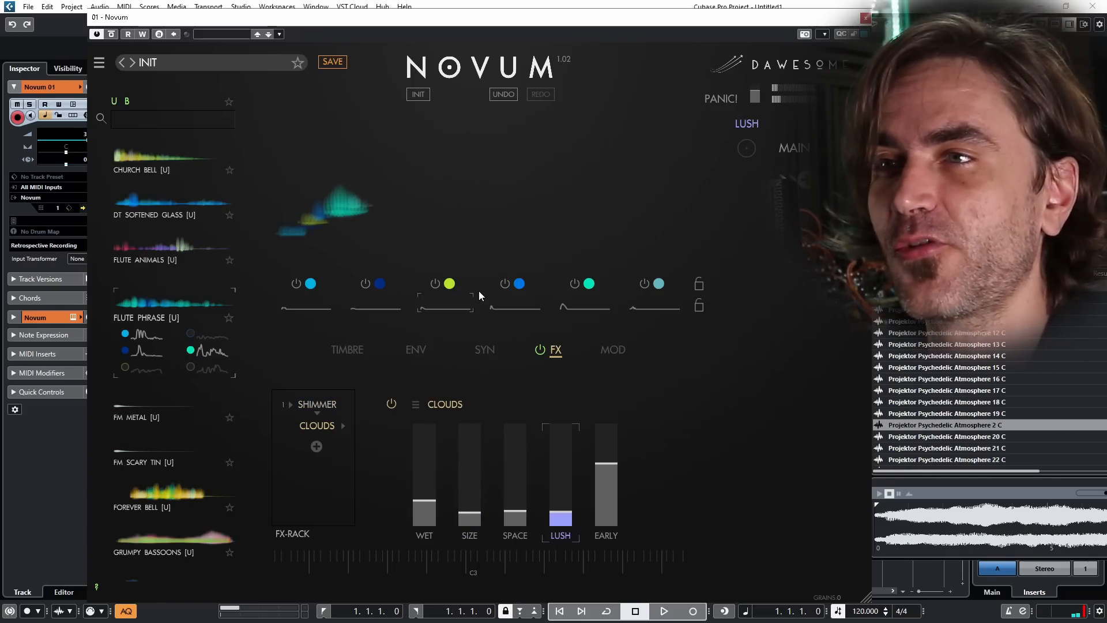
Step: Replace the layers with the GRUMPY BASSOONS patch and review its synthesis, envelope and grain settings
{"action": "left_click_drag", "start_coordinate": [127, 152], "coordinate": [457, 181]}
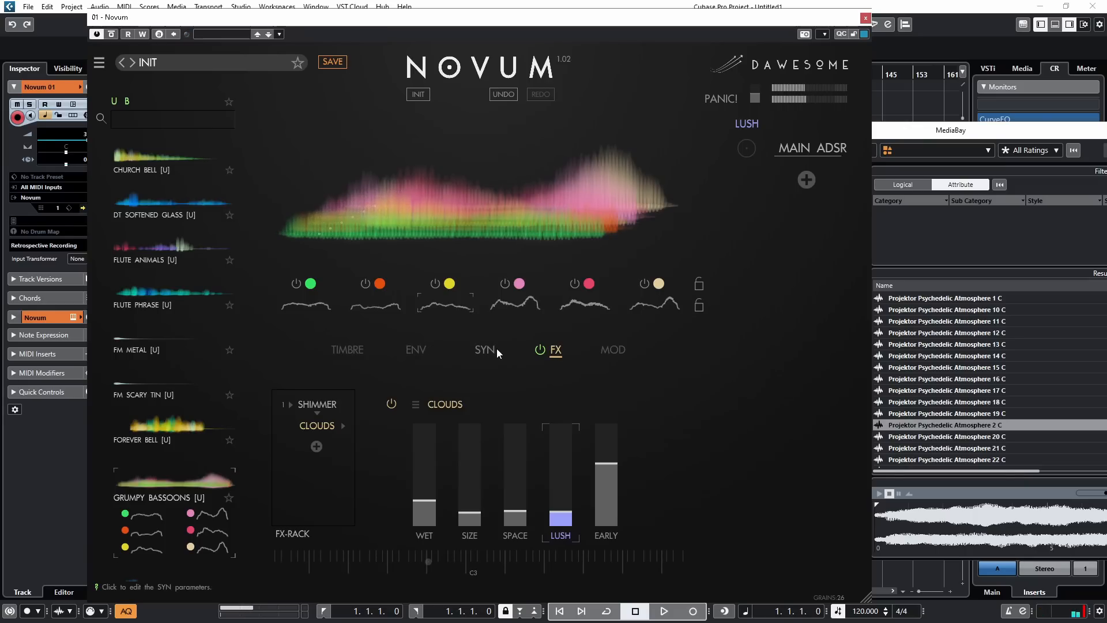
{"action": "left_click", "coordinate": [493, 349]}
{"action": "left_click", "coordinate": [420, 350]}
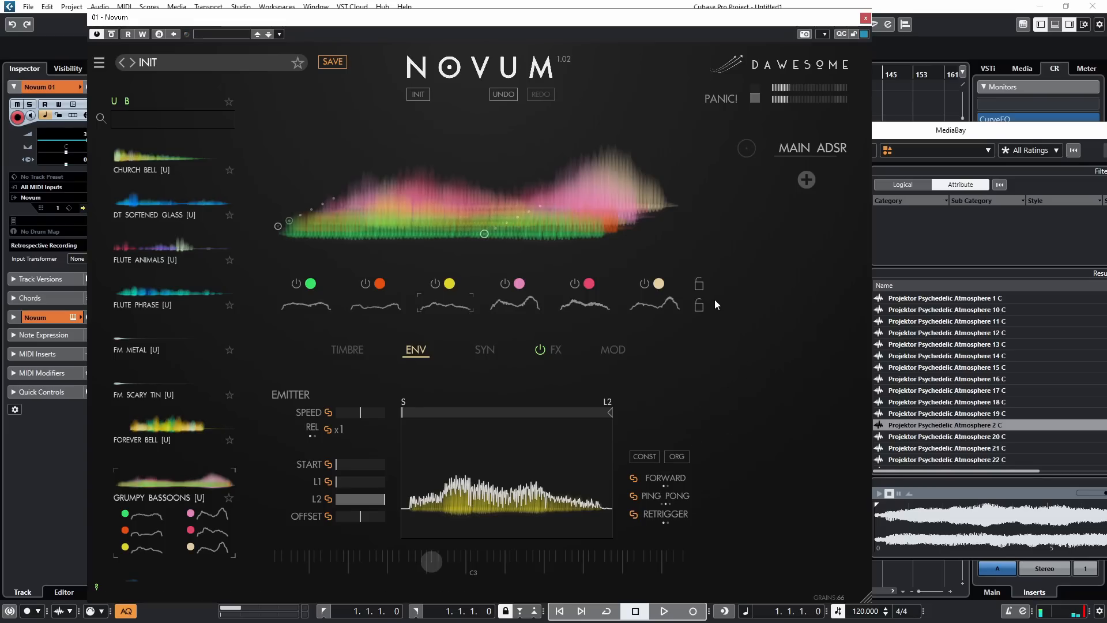
{"action": "left_click", "coordinate": [347, 350]}
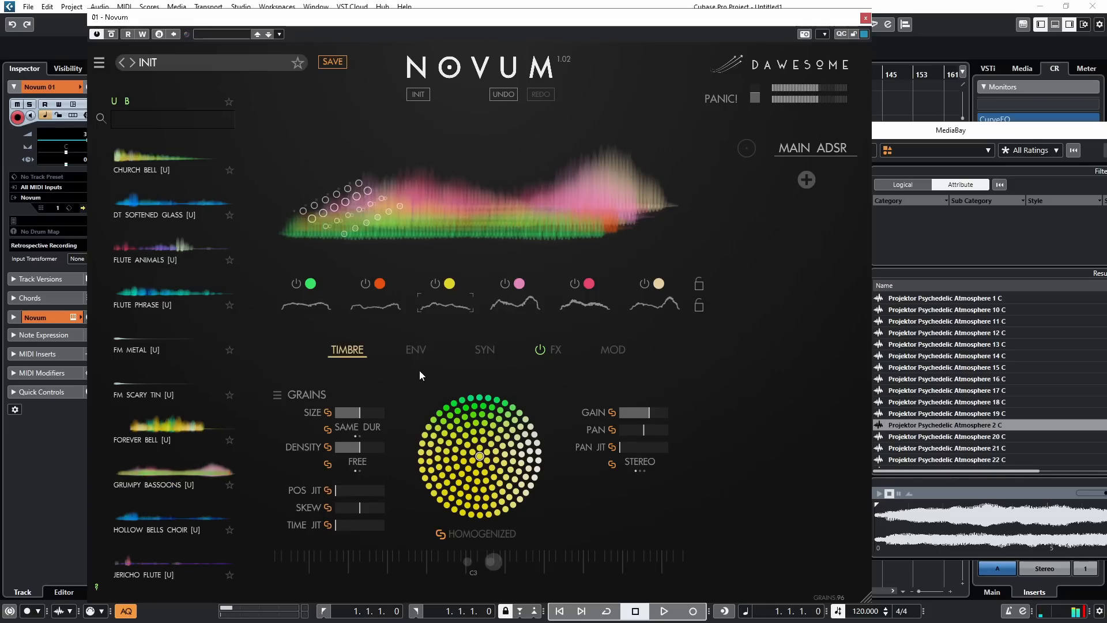
Step: Fill the empty effects rack for the bassoon patch with Shimmer and Clouds in series
{"action": "left_click", "coordinate": [555, 350]}
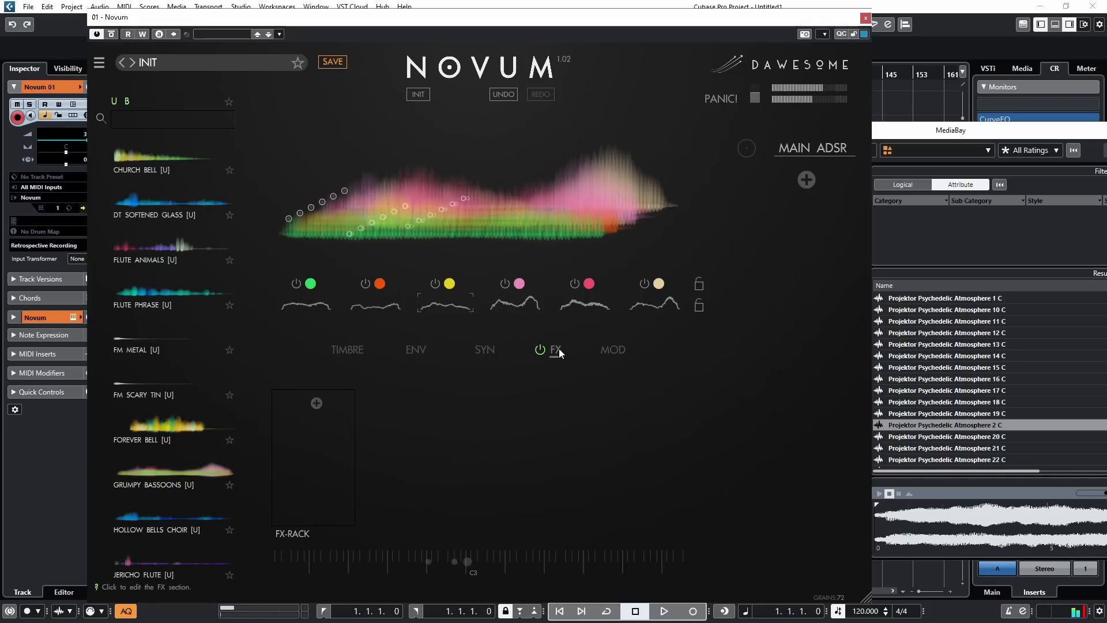
{"action": "left_click", "coordinate": [316, 403]}
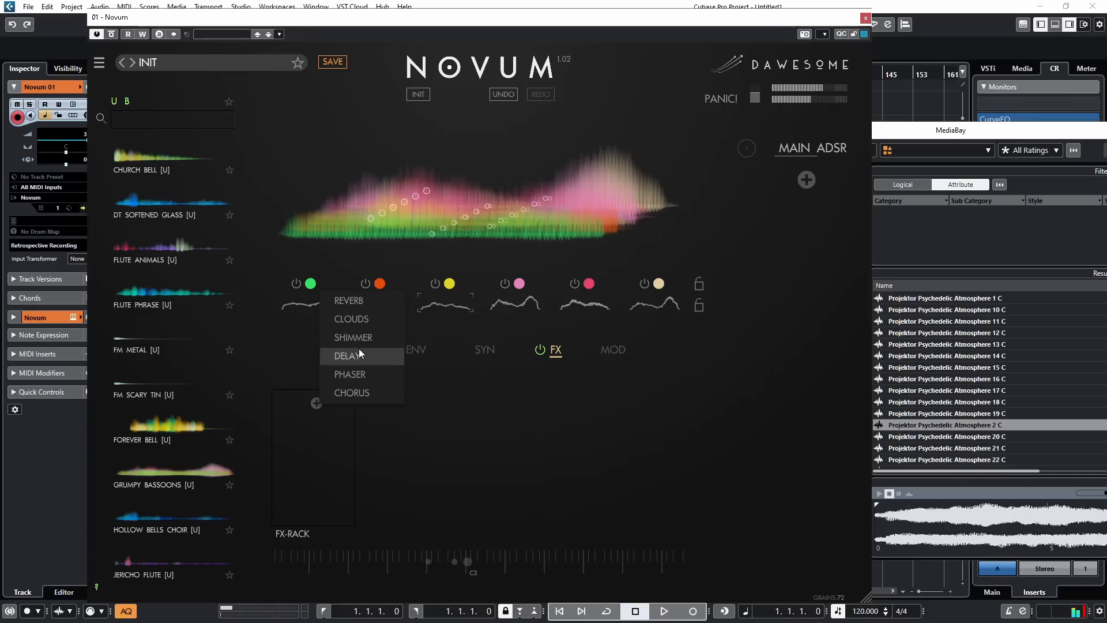
{"action": "left_click", "coordinate": [356, 339]}
{"action": "left_click", "coordinate": [316, 425]}
{"action": "left_click", "coordinate": [347, 343]}
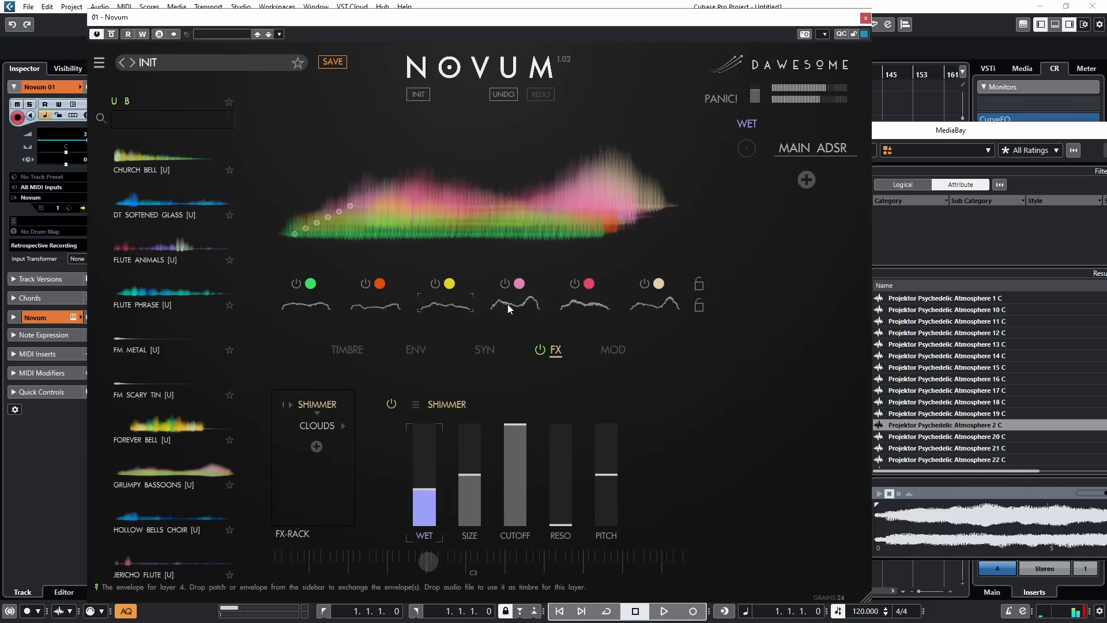
Step: Raise the Syntify amount to about 85 percent
{"action": "left_click", "coordinate": [499, 352]}
{"action": "left_click_drag", "start_coordinate": [470, 455], "coordinate": [425, 475]}
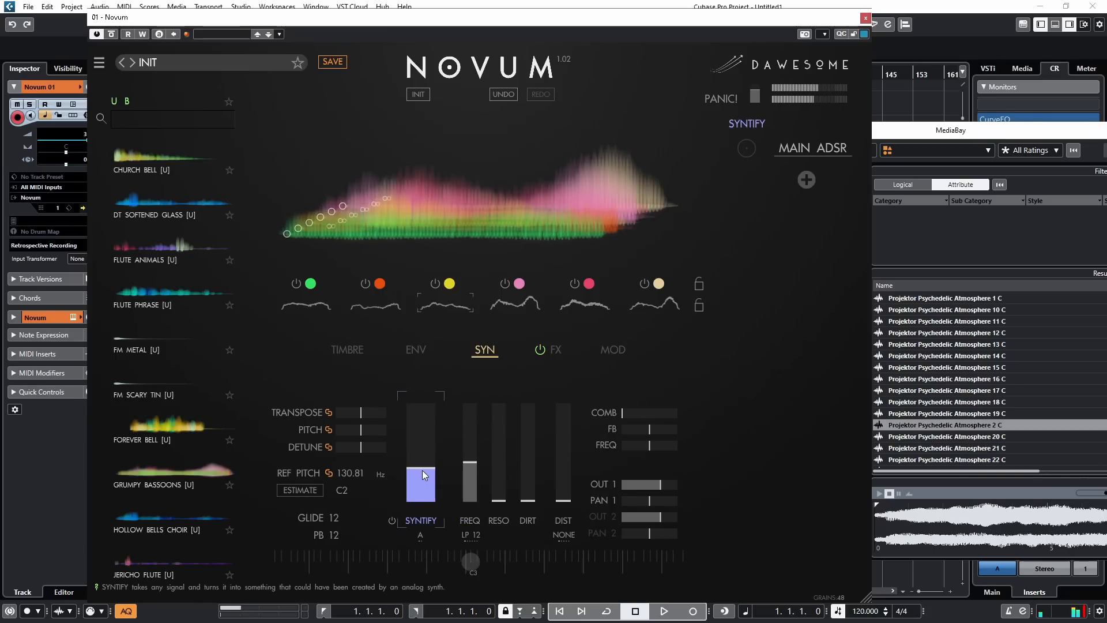
{"action": "left_click_drag", "start_coordinate": [423, 474], "coordinate": [430, 411]}
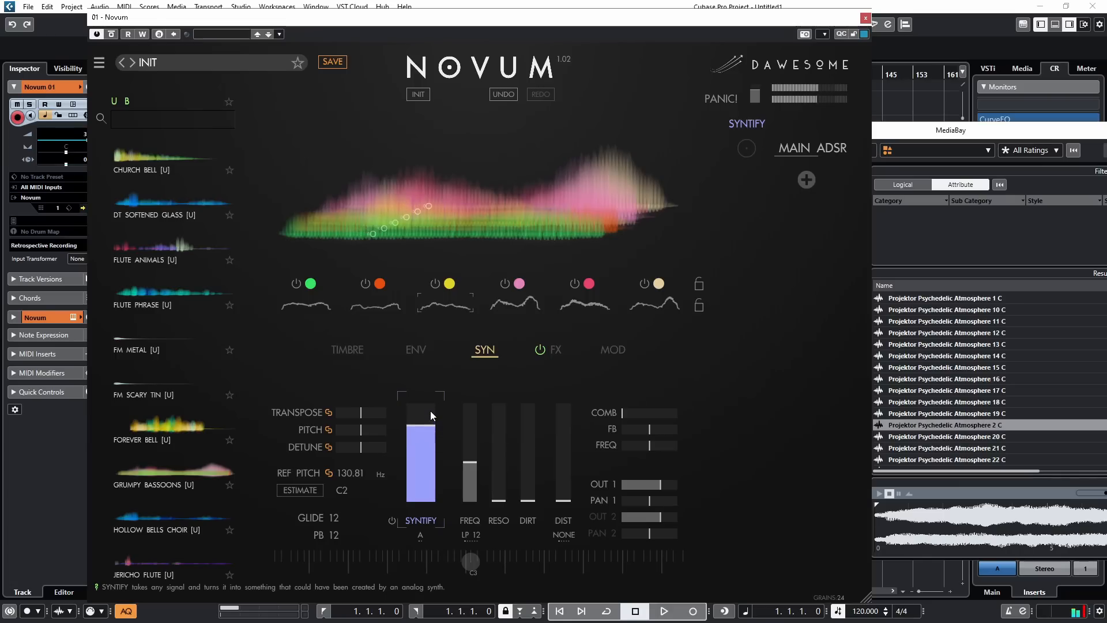
Step: Raise the filter resonance to about 40 percent, lower the LP 12 cutoff, and modulate it with an added ADSR by about a quarter
{"action": "left_click", "coordinate": [477, 472]}
{"action": "left_click_drag", "start_coordinate": [503, 472], "coordinate": [503, 462]}
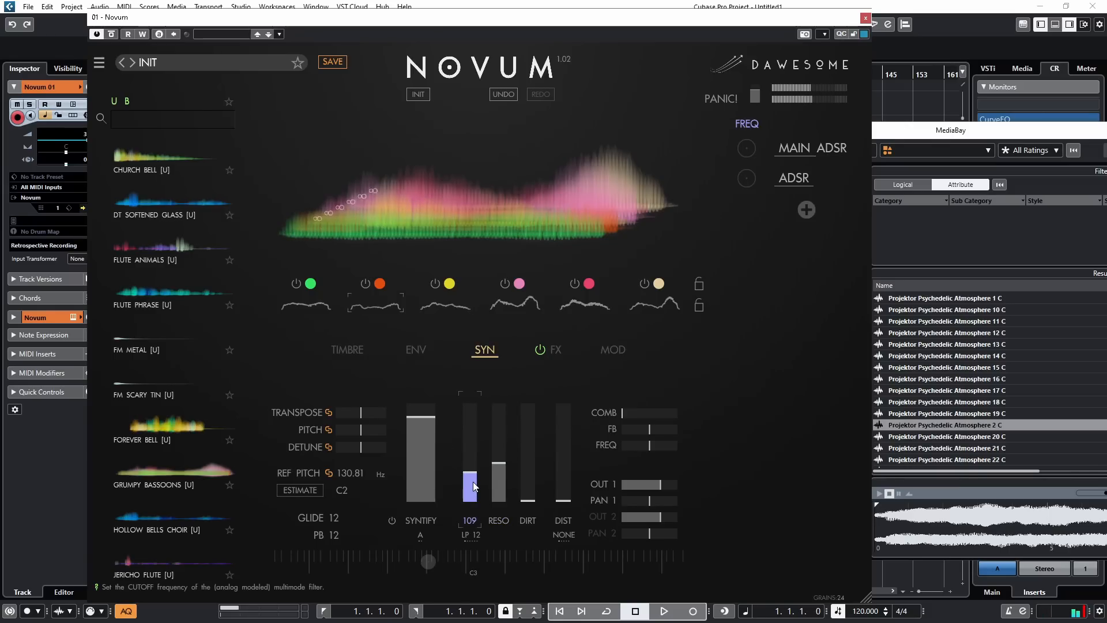
{"action": "left_click_drag", "start_coordinate": [476, 471], "coordinate": [471, 478]}
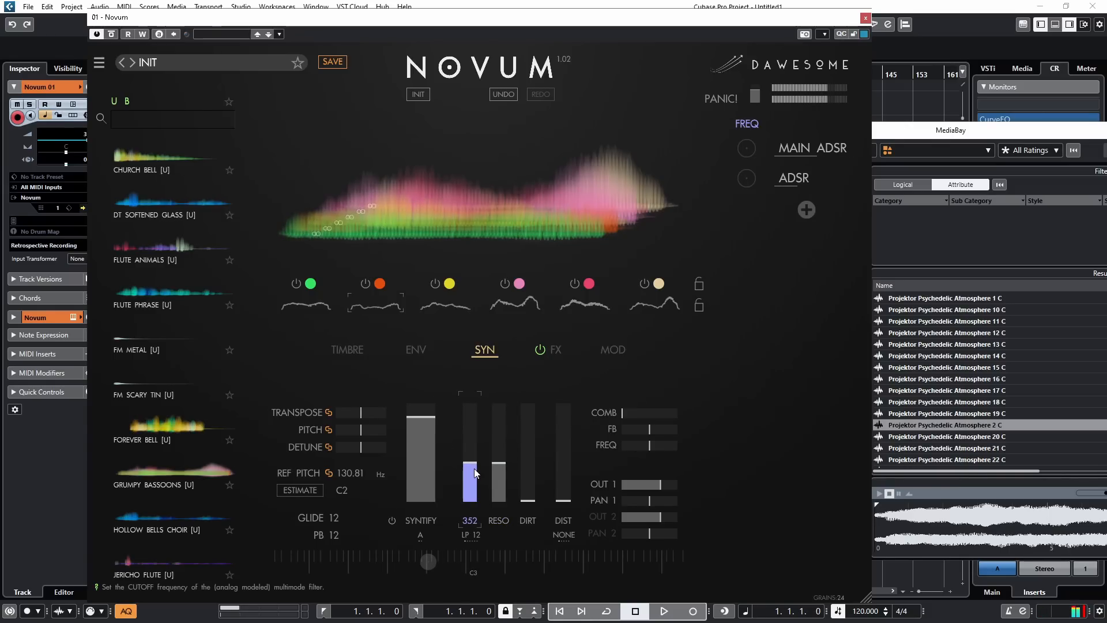
{"action": "left_click_drag", "start_coordinate": [476, 472], "coordinate": [476, 486]}
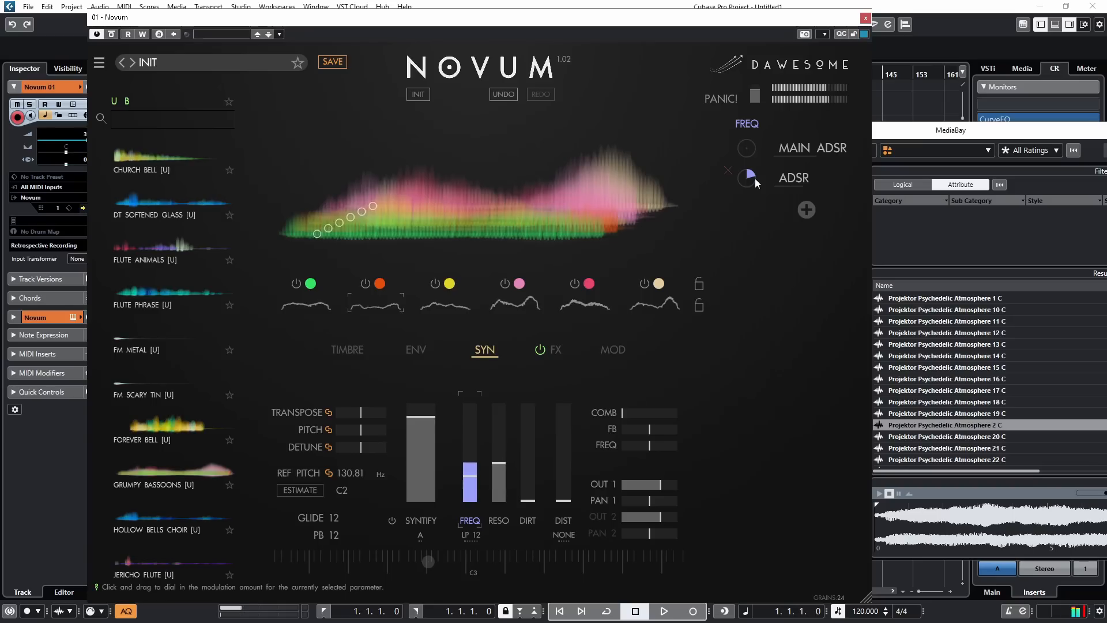
Step: Raise the linked pan jitter to about 50 percent and add slight linked time jitter to the grains
{"action": "left_click", "coordinate": [346, 350]}
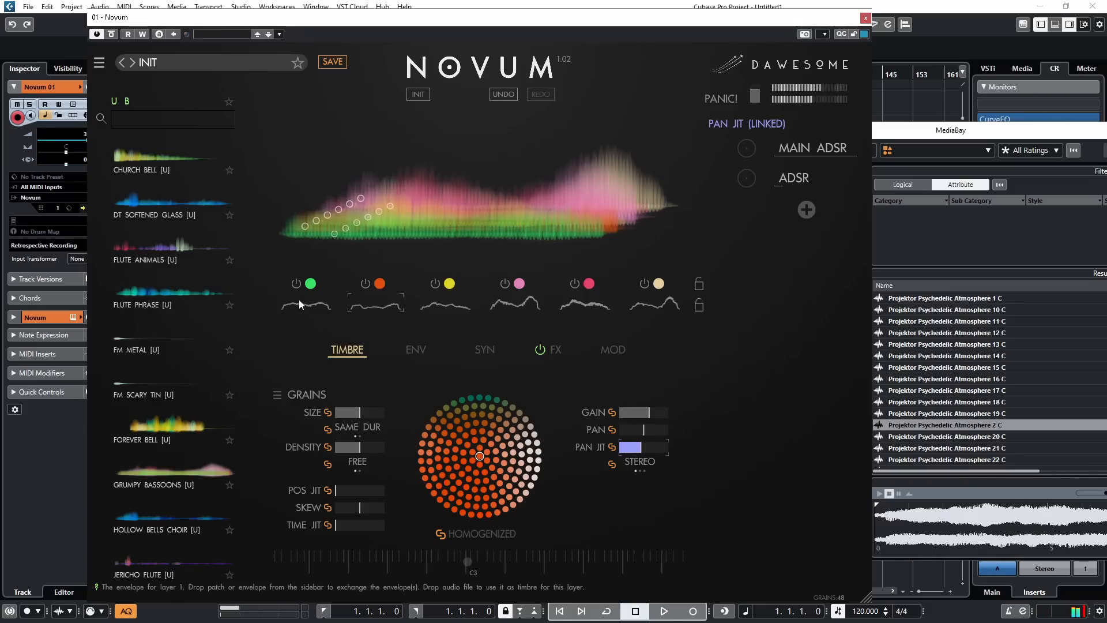
{"action": "left_click", "coordinate": [343, 524]}
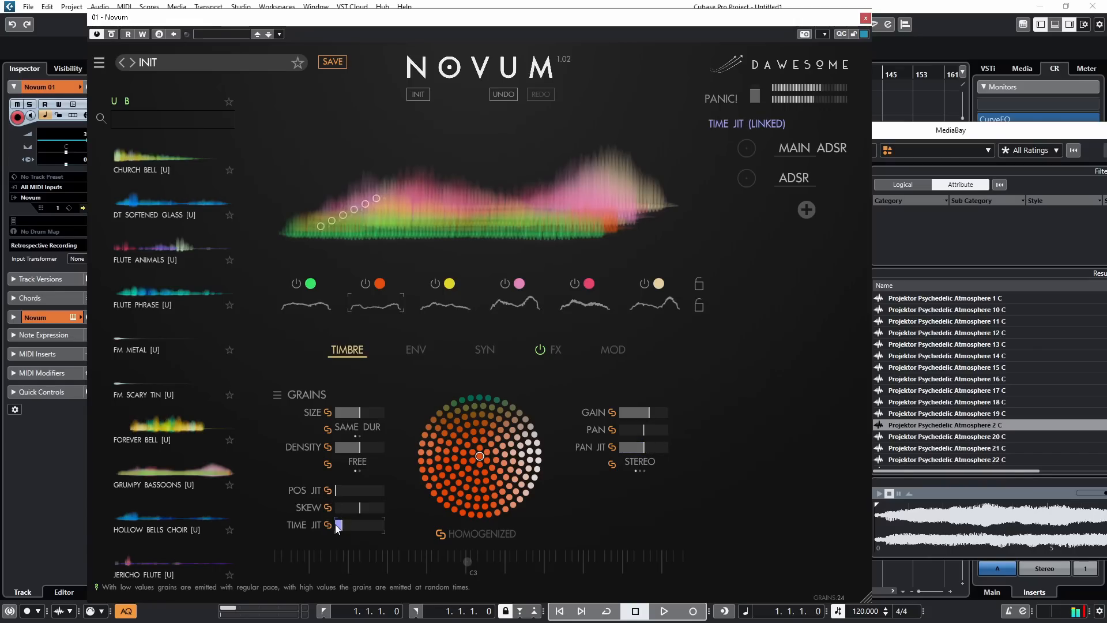